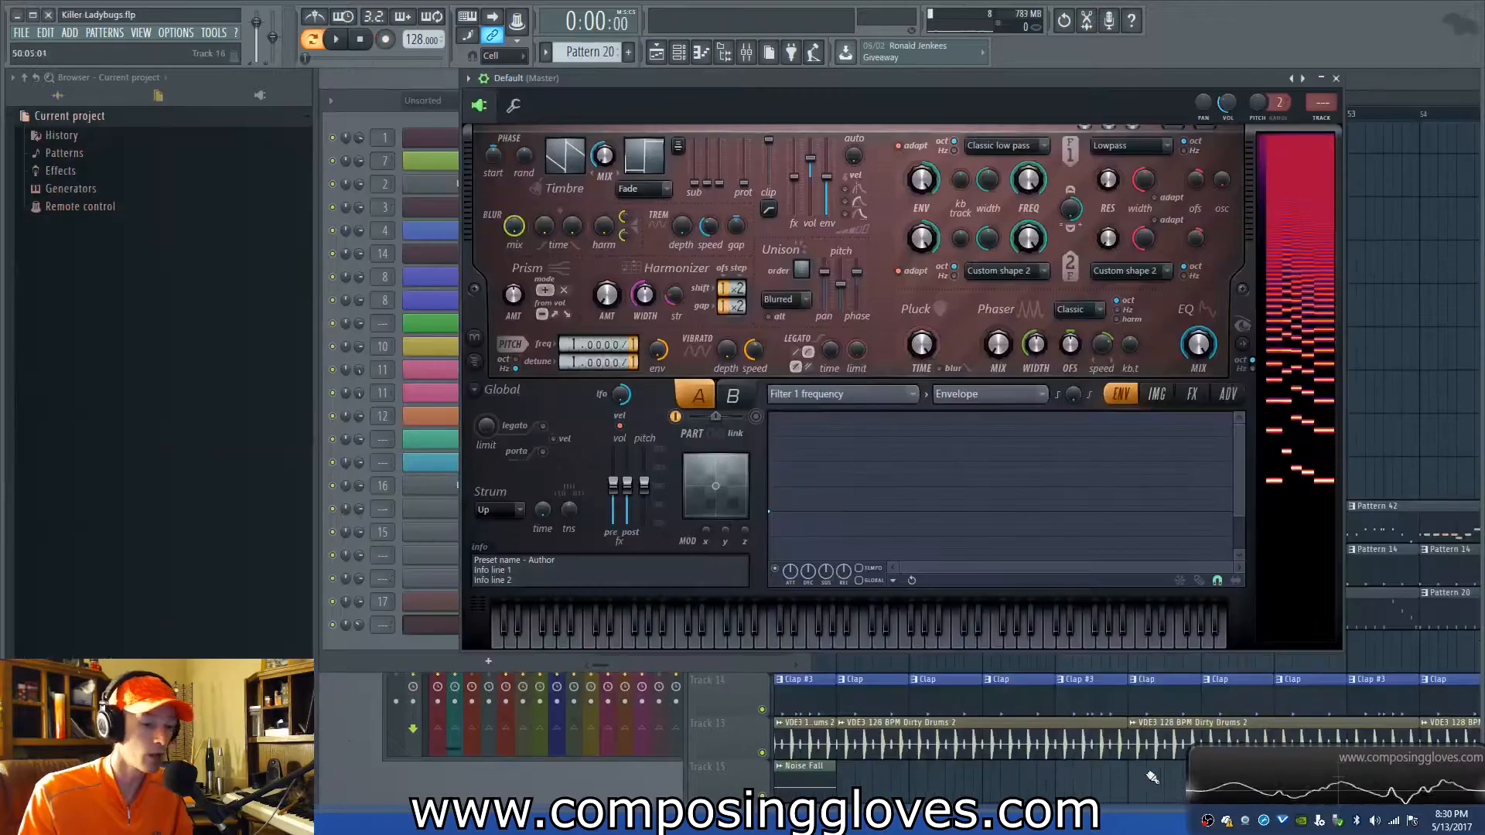
Open the Harmor #2 instrument from the channel rack and briefly audition Pattern 20.
click(355, 118)
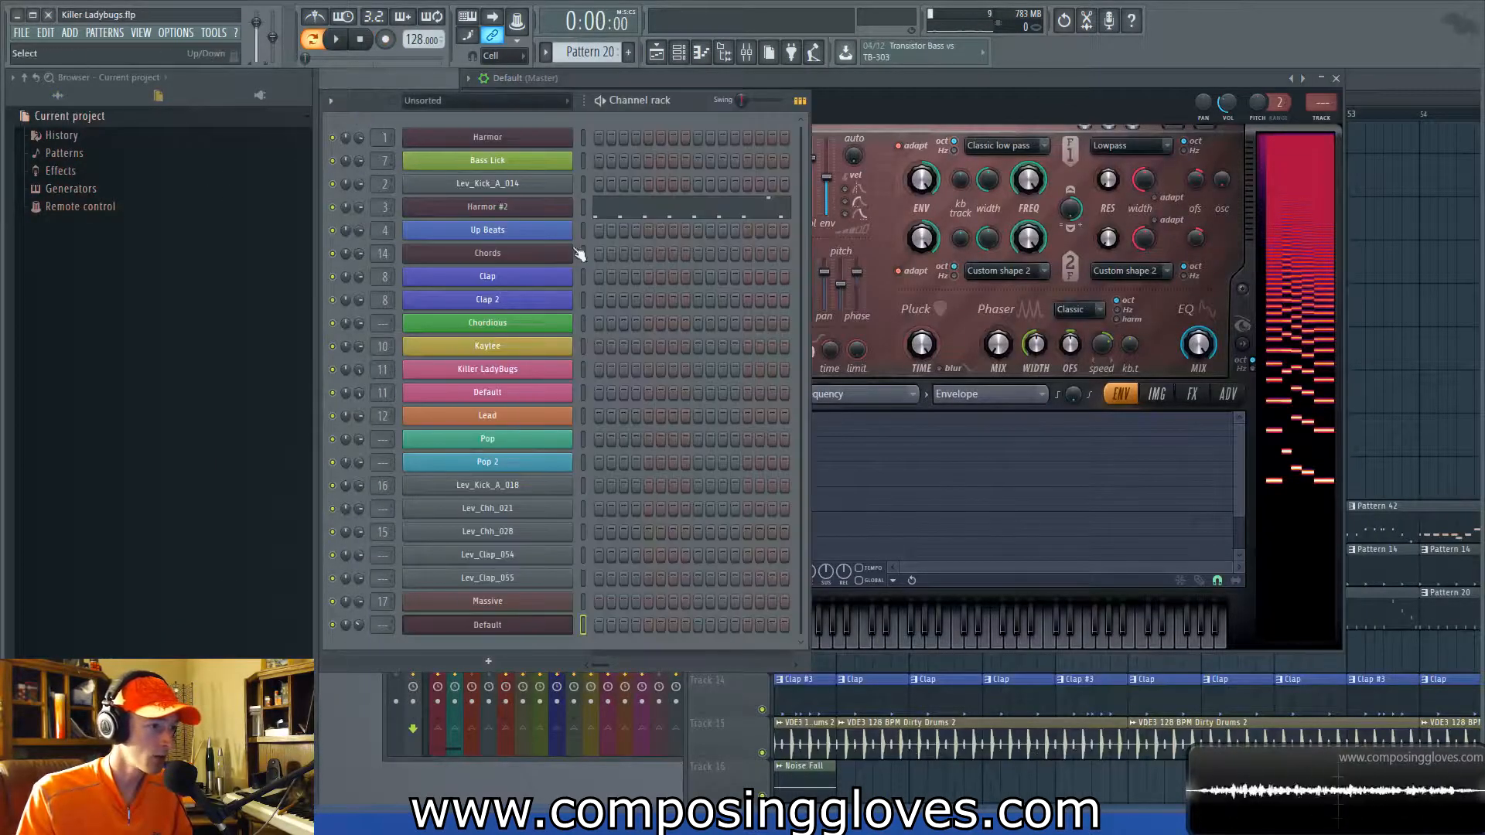
click(524, 208)
drag(774, 122, 608, 55)
key(space)
drag(930, 141, 853, 113)
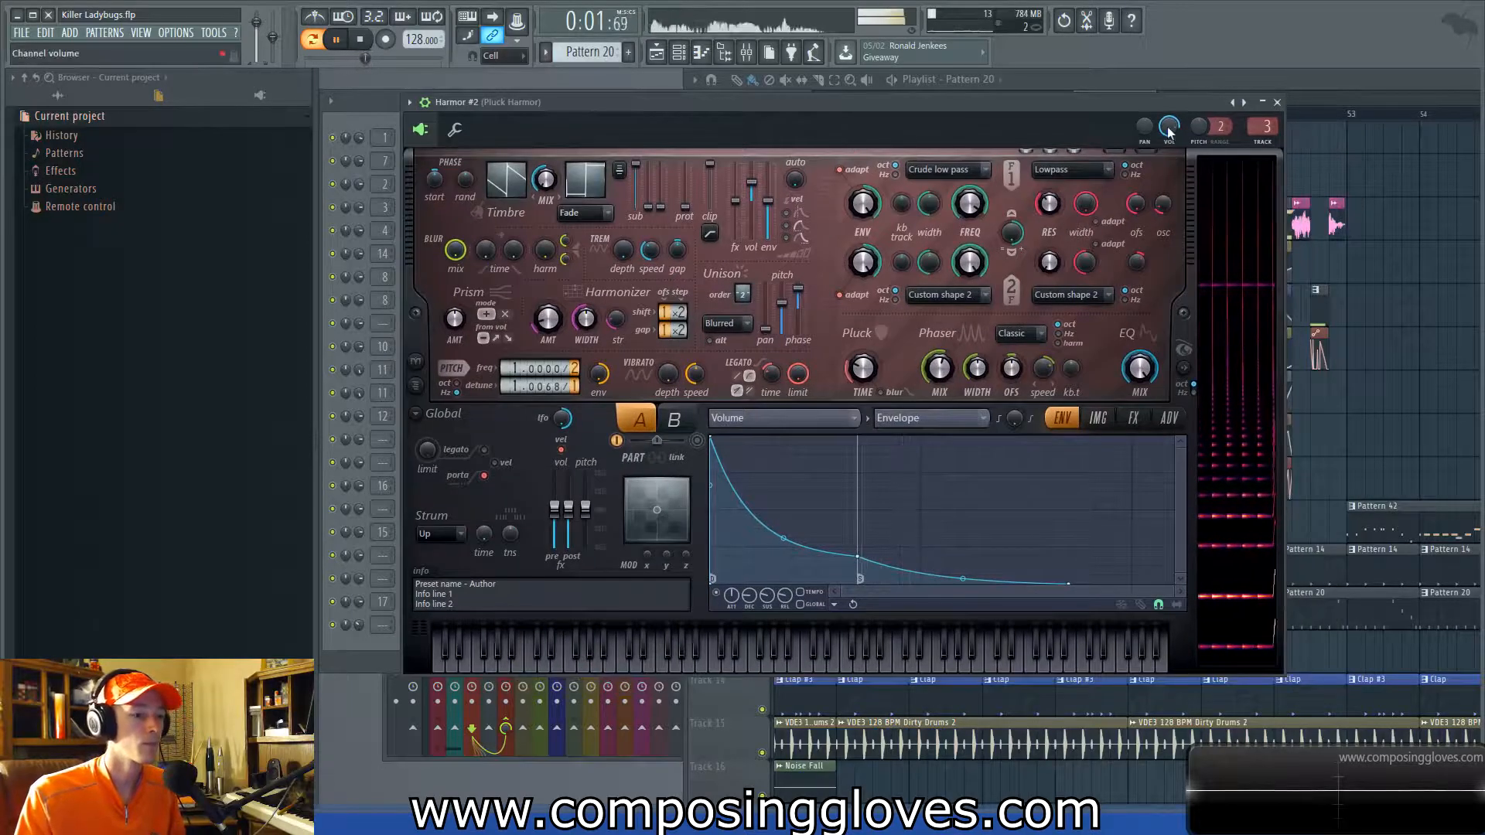
key(space)
Play the playlist arrangement from bar 46 to about bar 50 to hear Harmor #2 in context.
click(1158, 79)
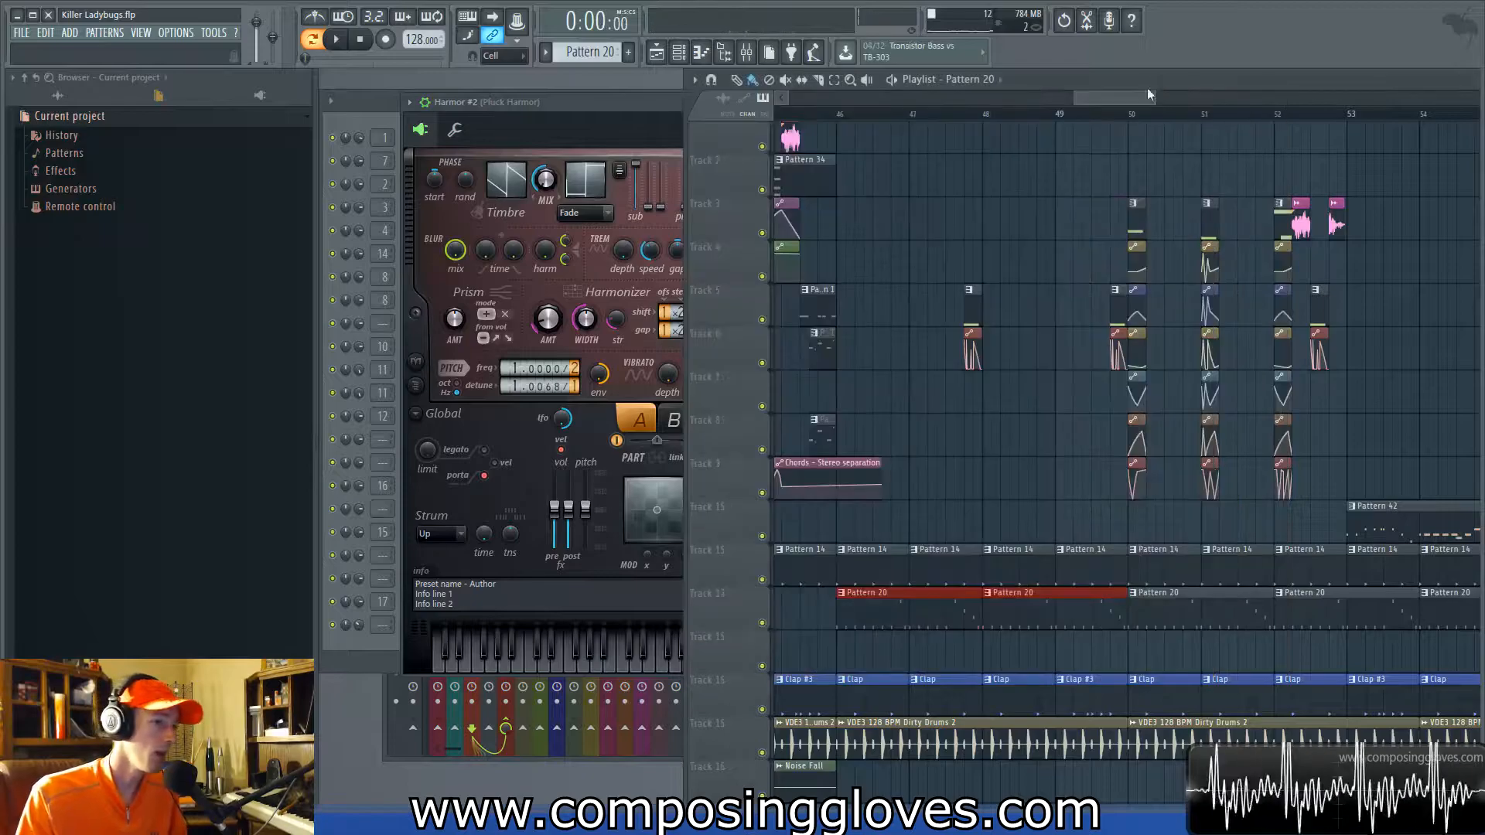
drag(1108, 96, 1093, 98)
click(1003, 113)
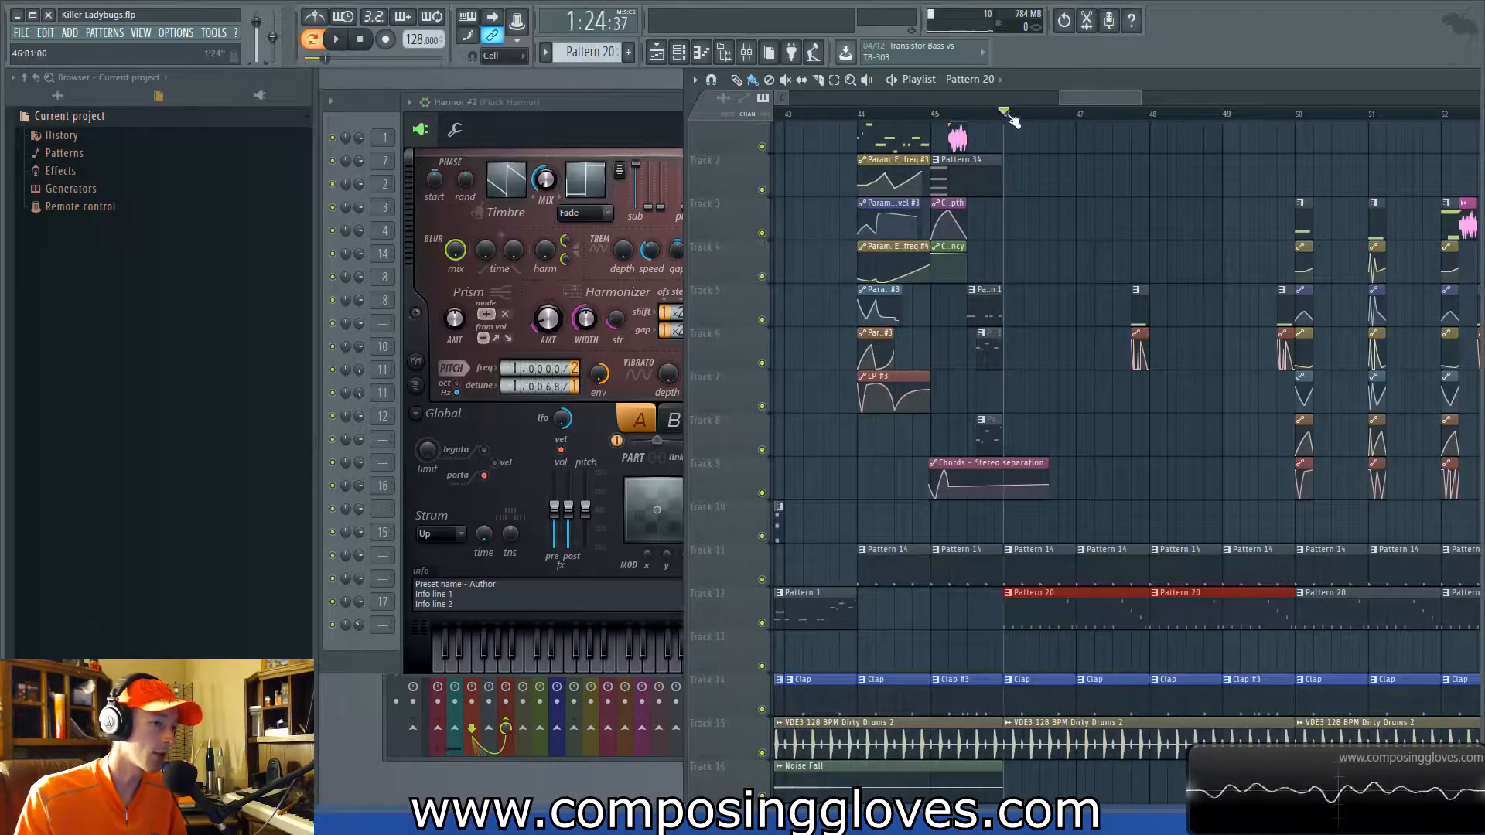
key(space)
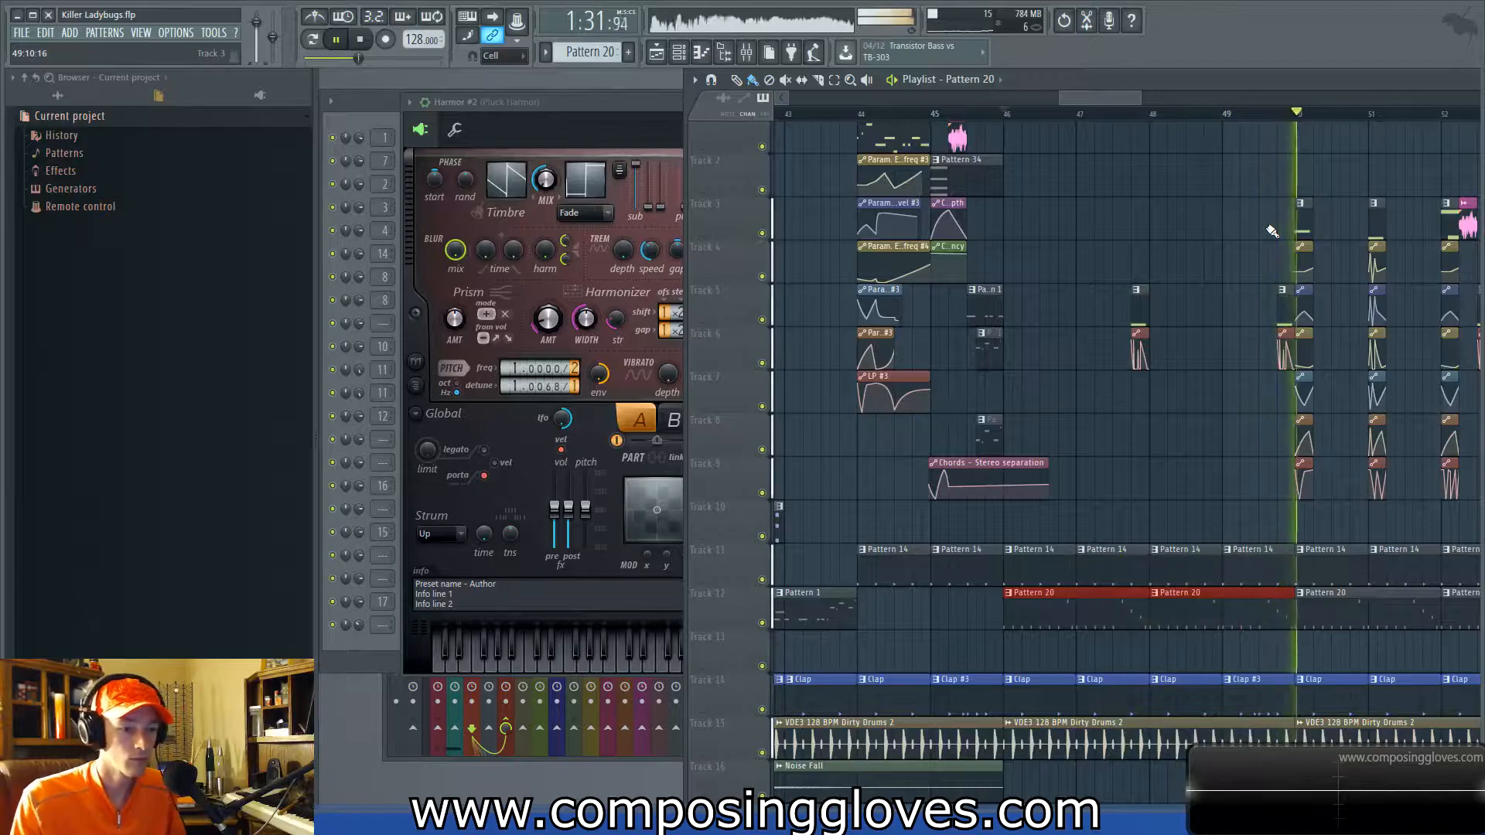
key(space)
Bring Harmor #2 back into view and examine its effects settings and its volume envelope.
drag(598, 105, 636, 110)
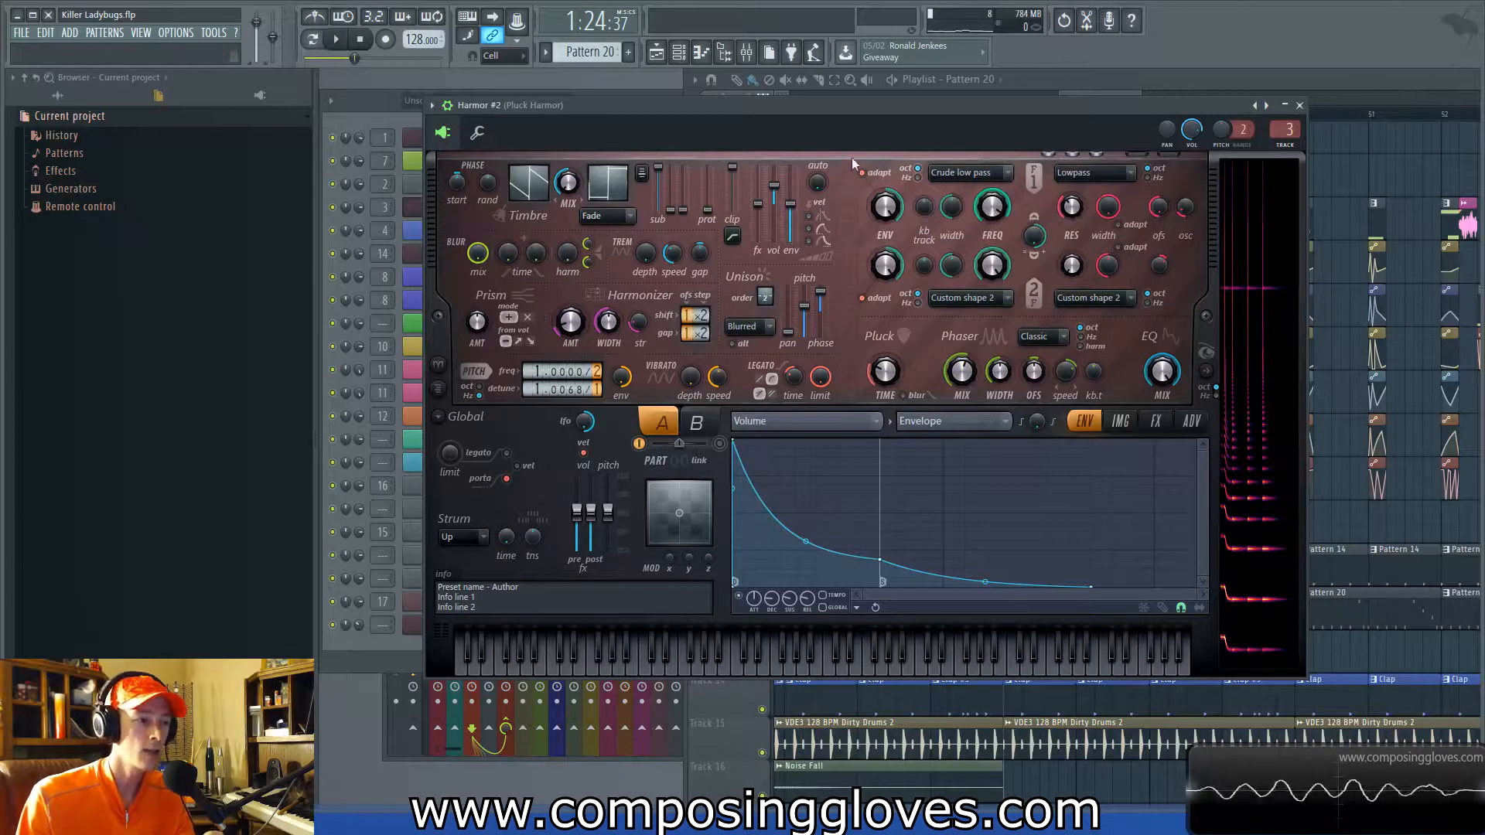
mouse_move(876, 120)
mouse_down()
mouse_move(846, 111)
mouse_move(866, 107)
mouse_up()
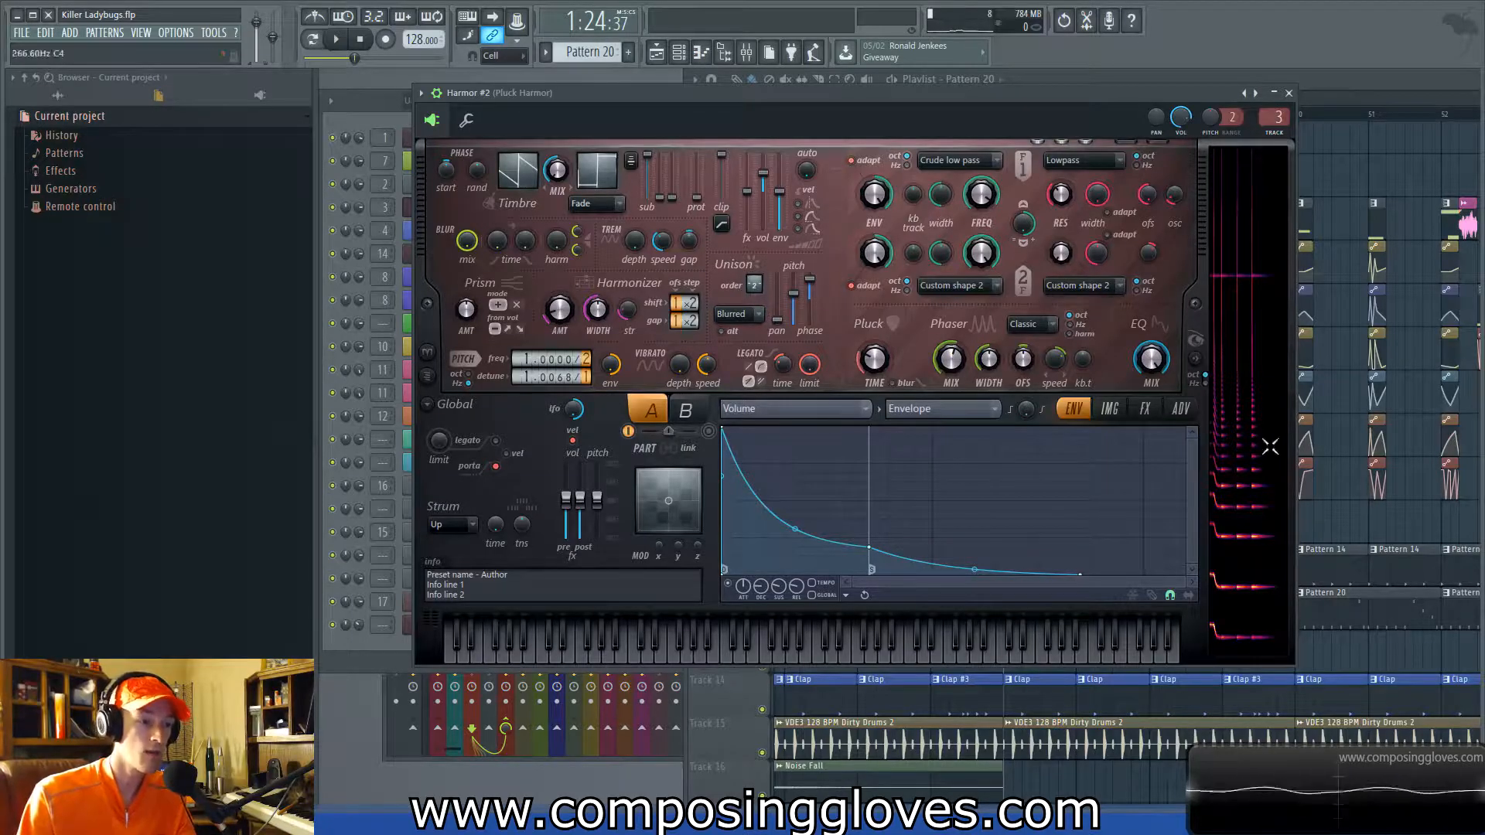
click(1145, 408)
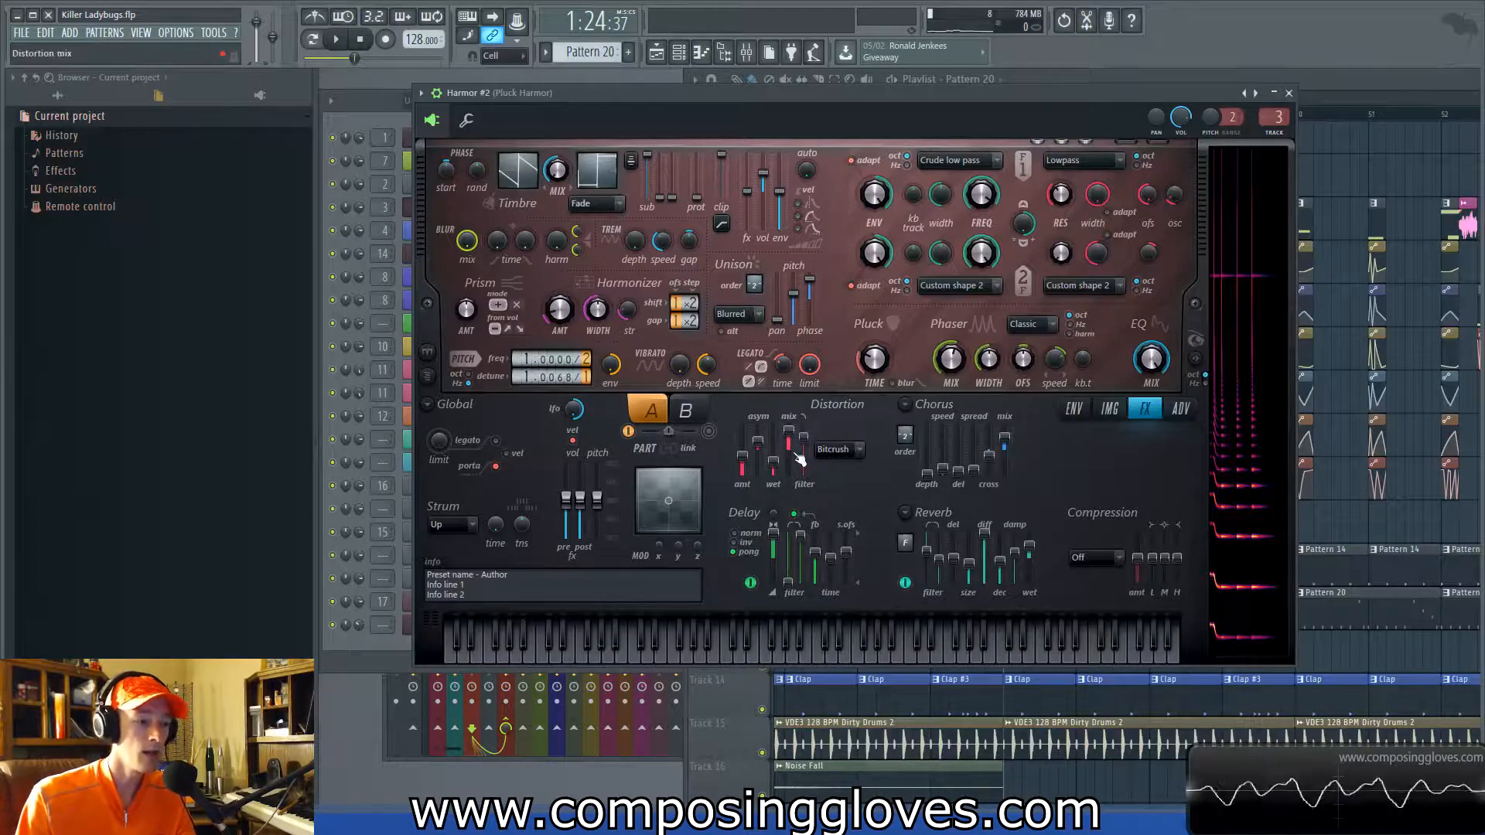
click(1075, 410)
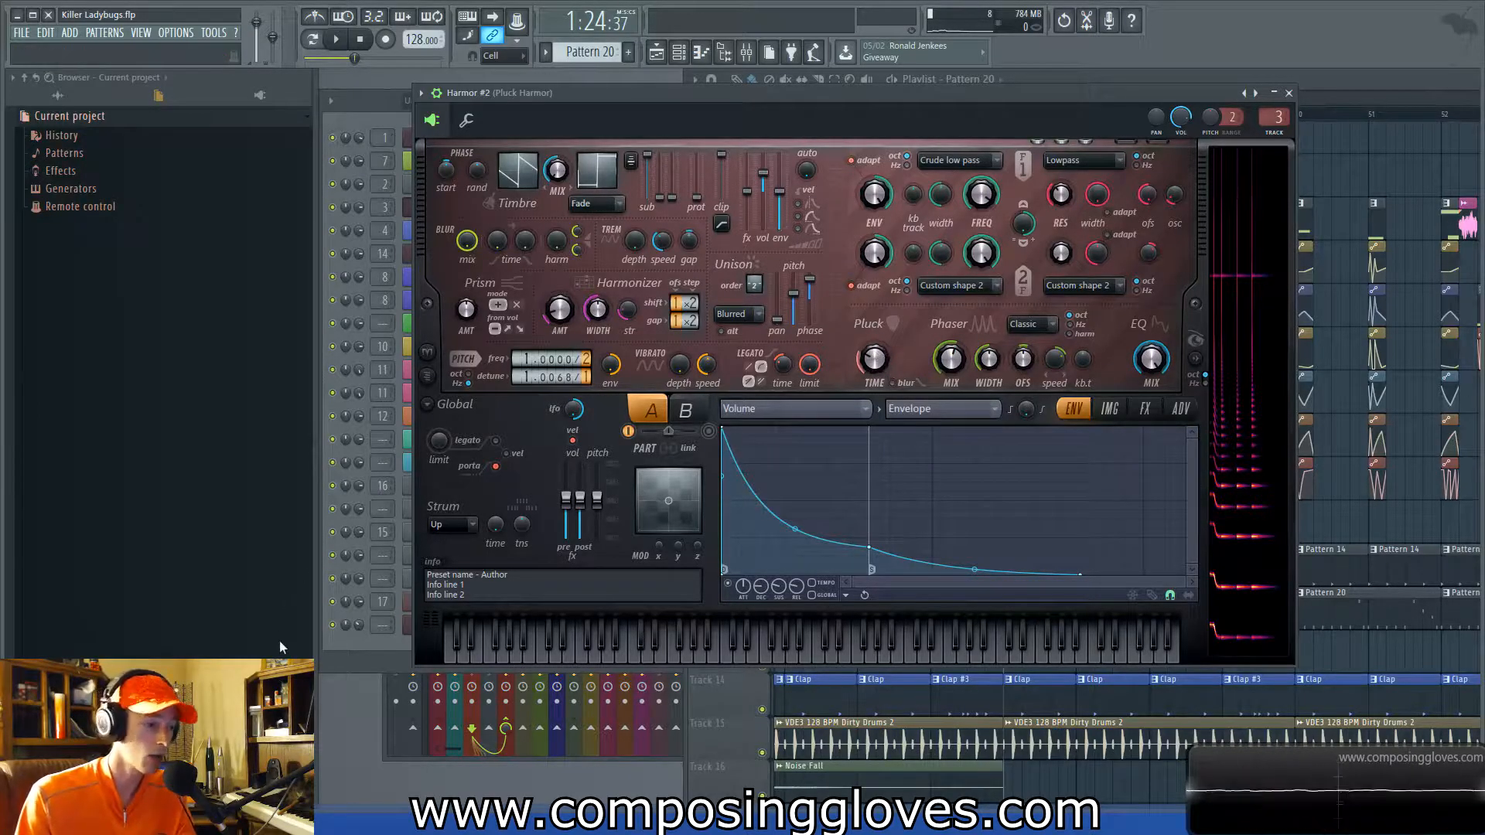
Open the last Default Harmor channel in the channel rack and show its part A Volume envelope.
click(374, 649)
click(485, 619)
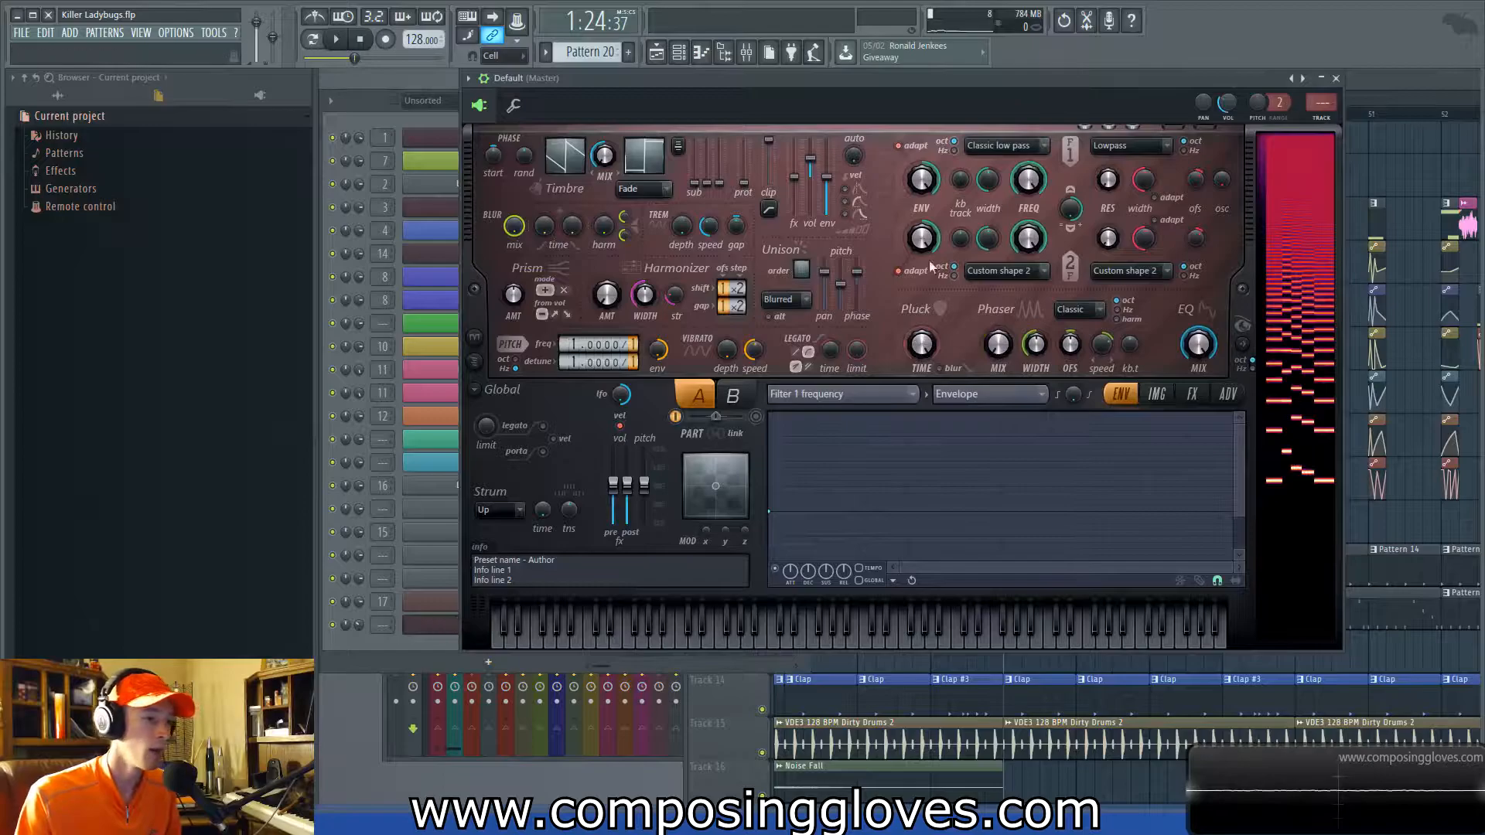
drag(976, 80, 967, 88)
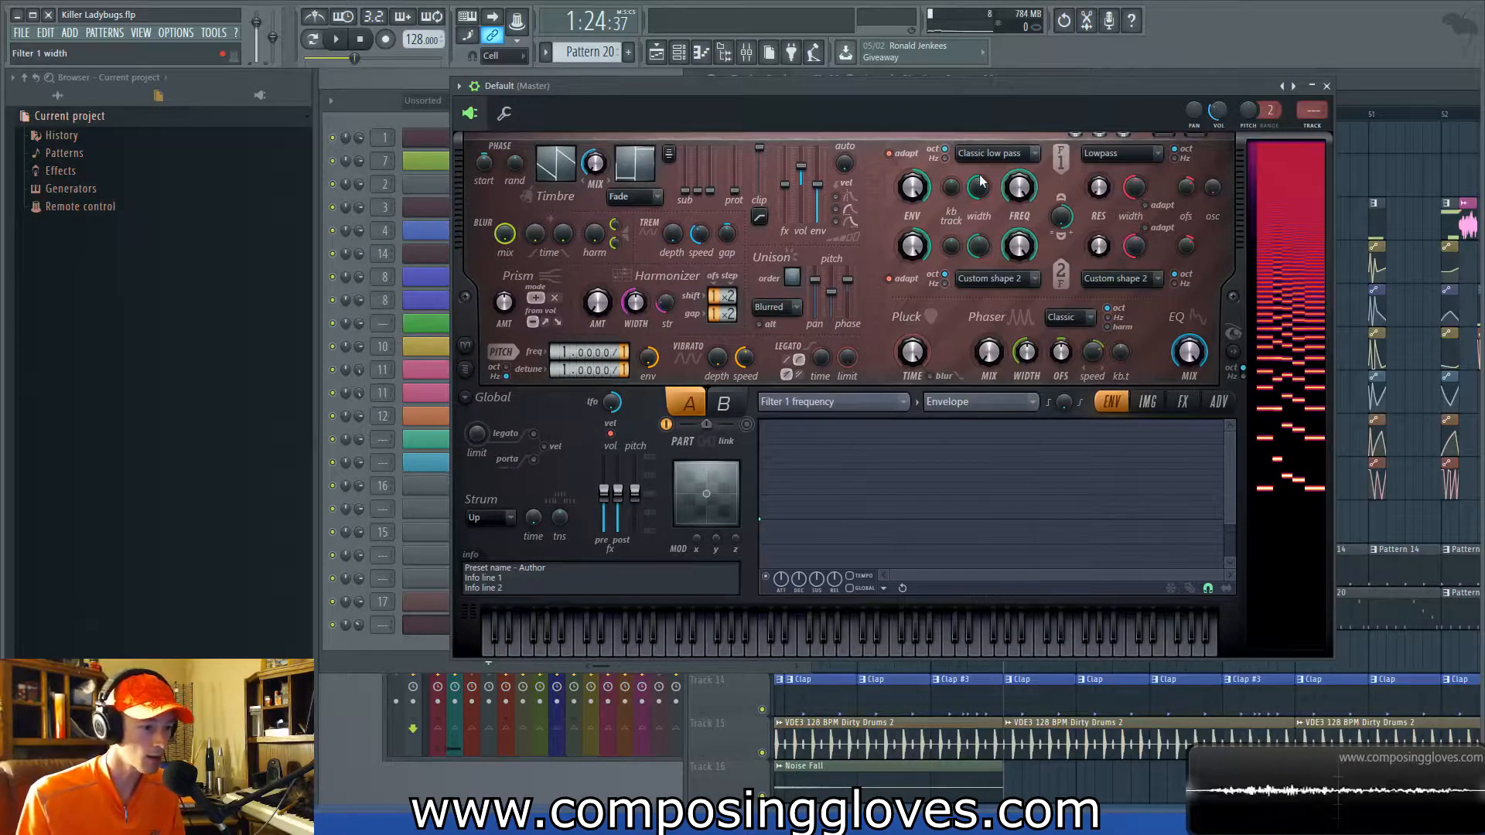
click(1183, 403)
click(1125, 402)
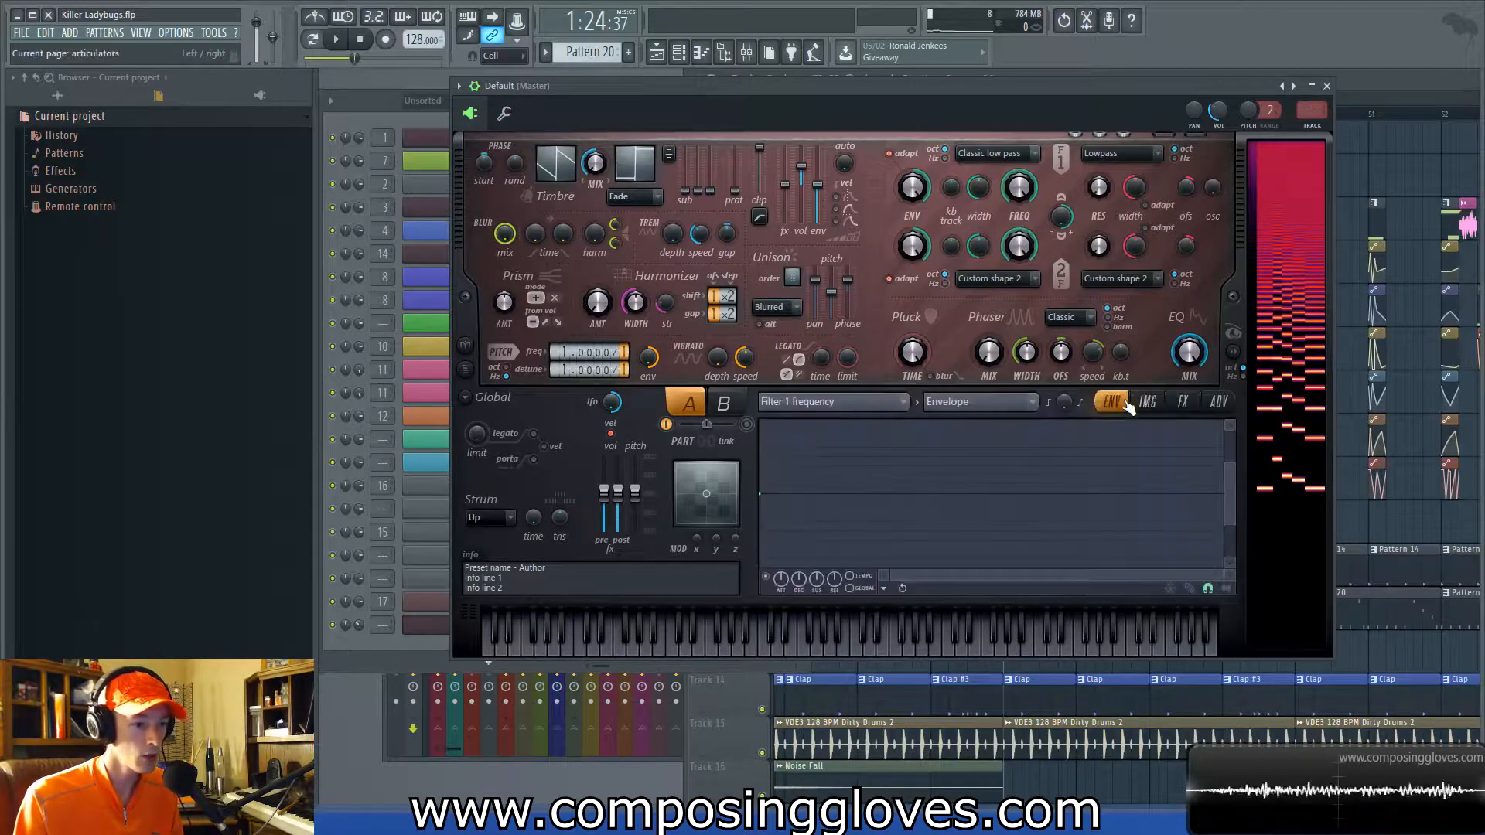
click(781, 403)
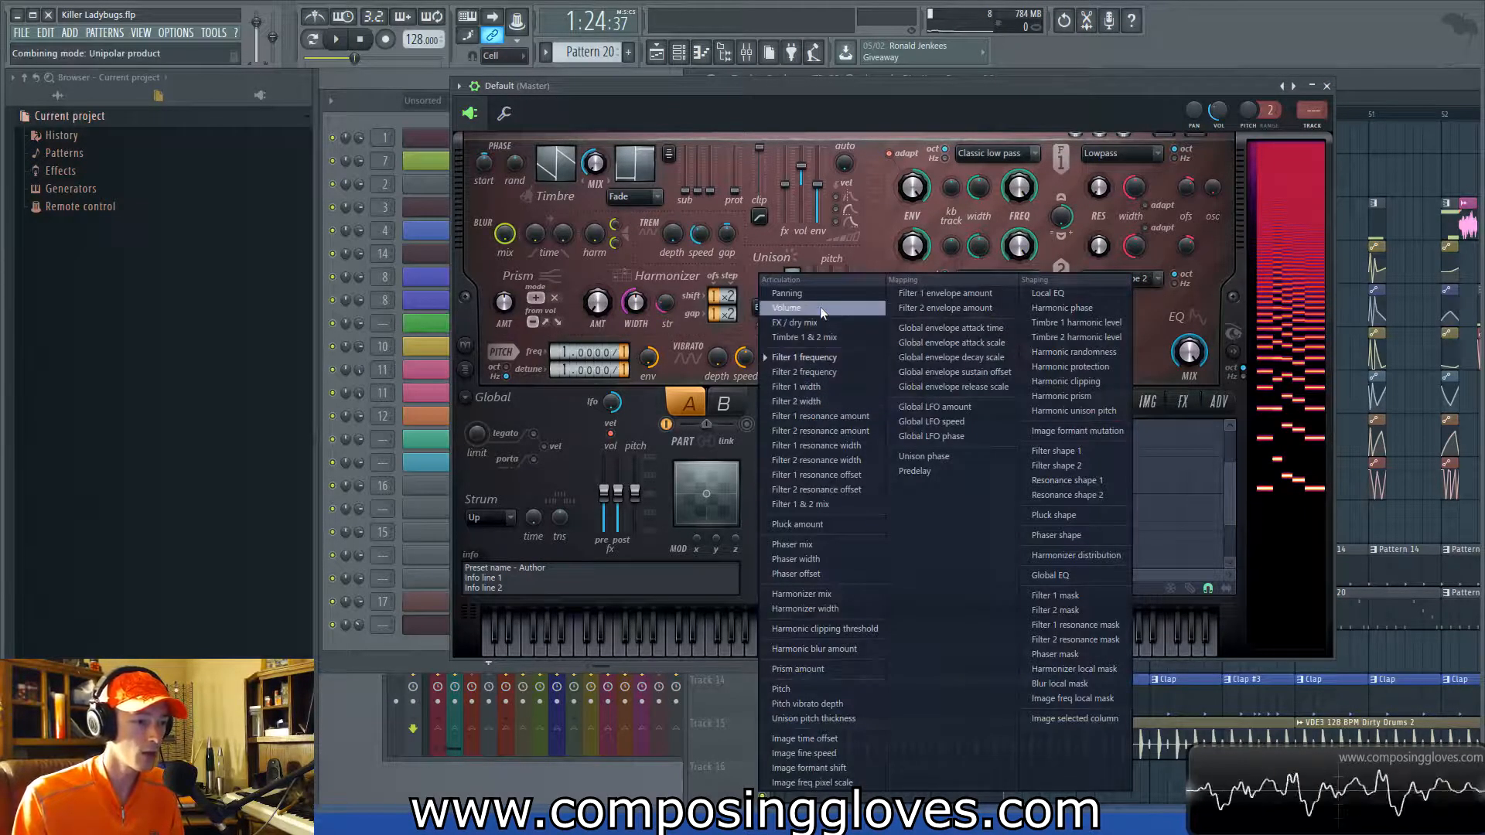
click(820, 307)
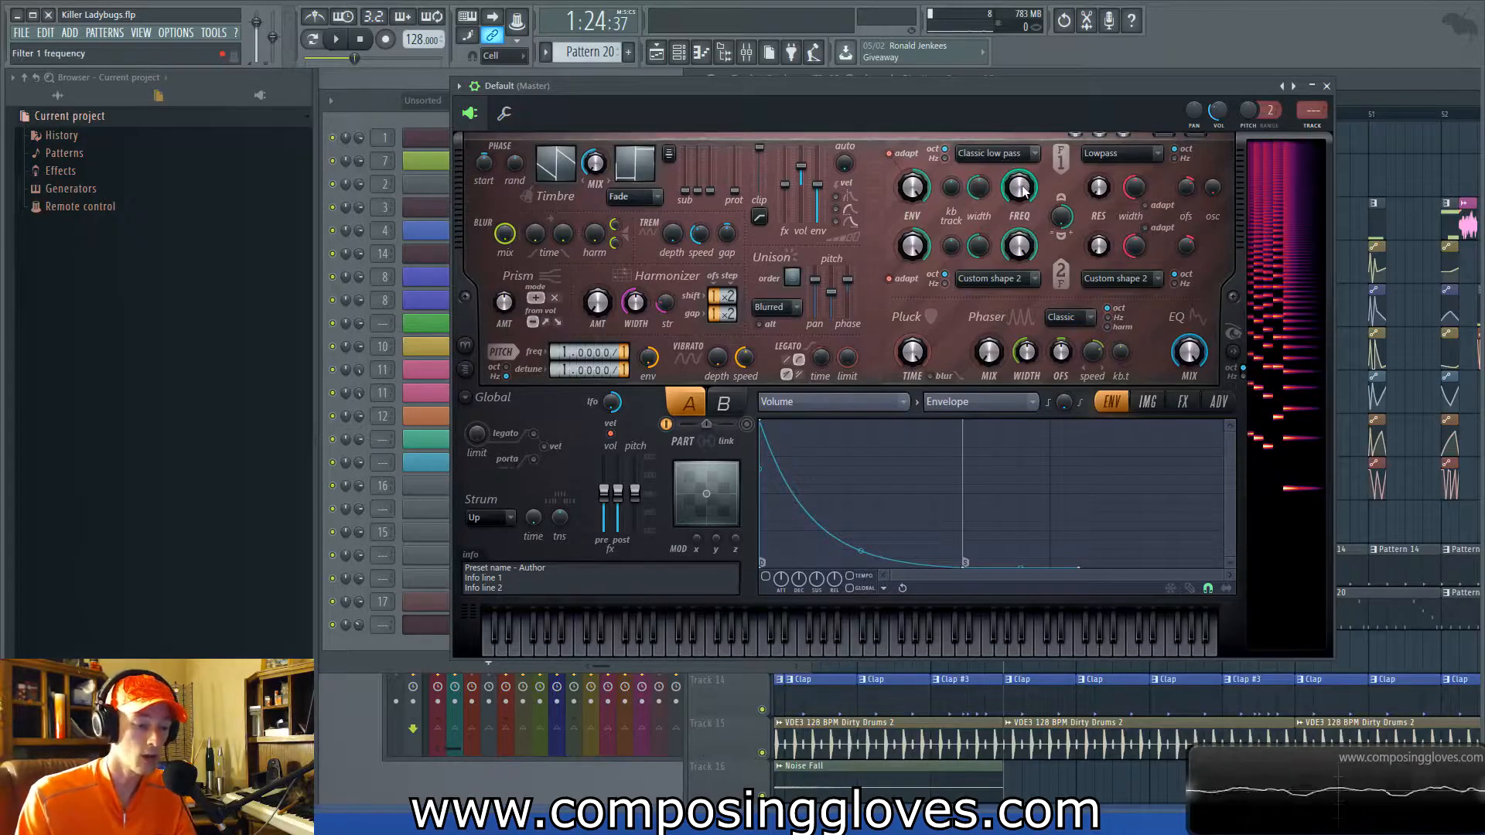
Adjust filter 1's frequency in the Default Harmor and open the Filter 1 frequency envelope for editing.
drag(1023, 191, 1023, 177)
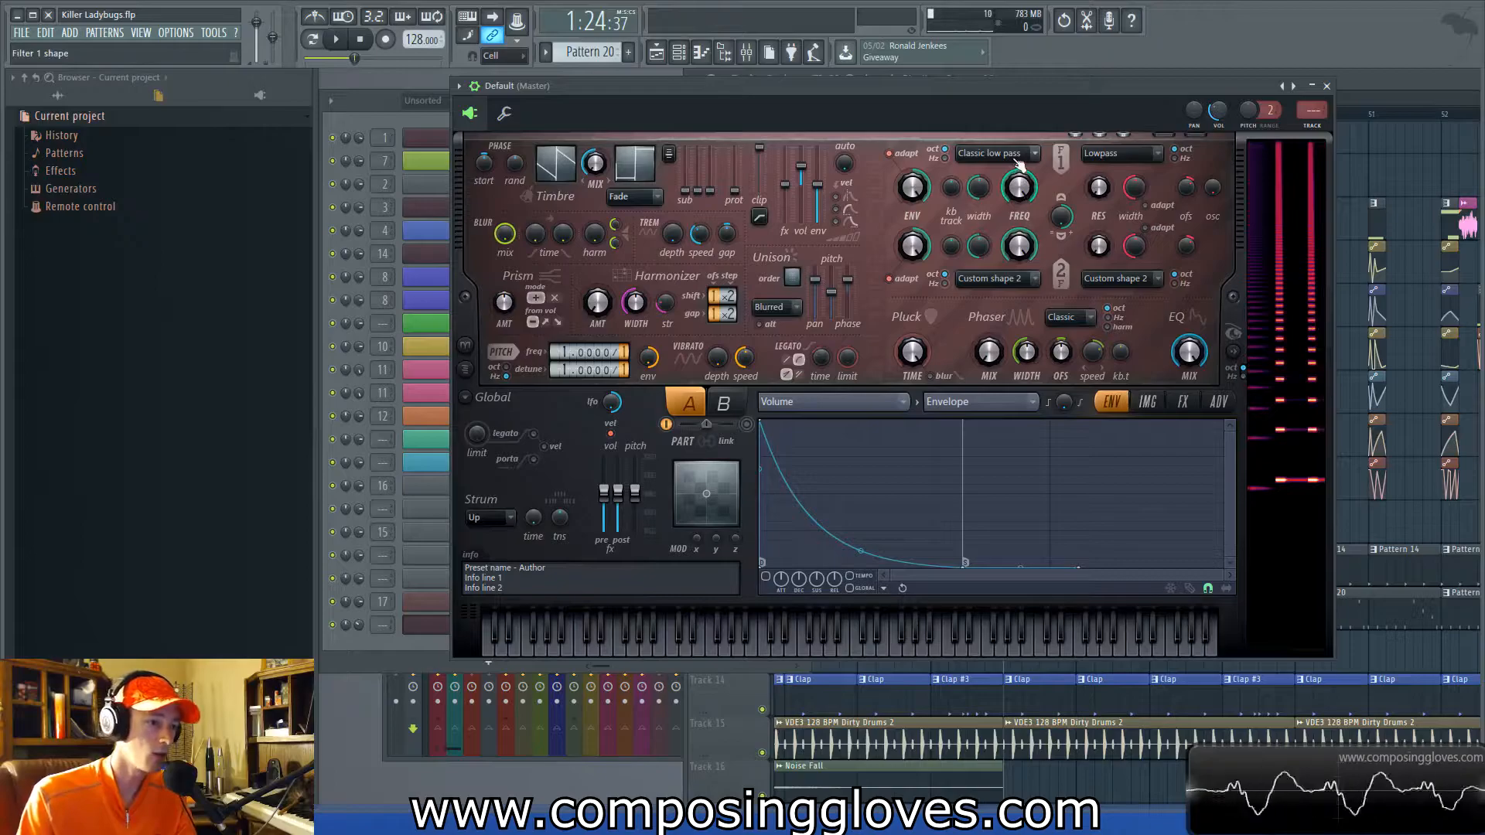
right_click(1020, 193)
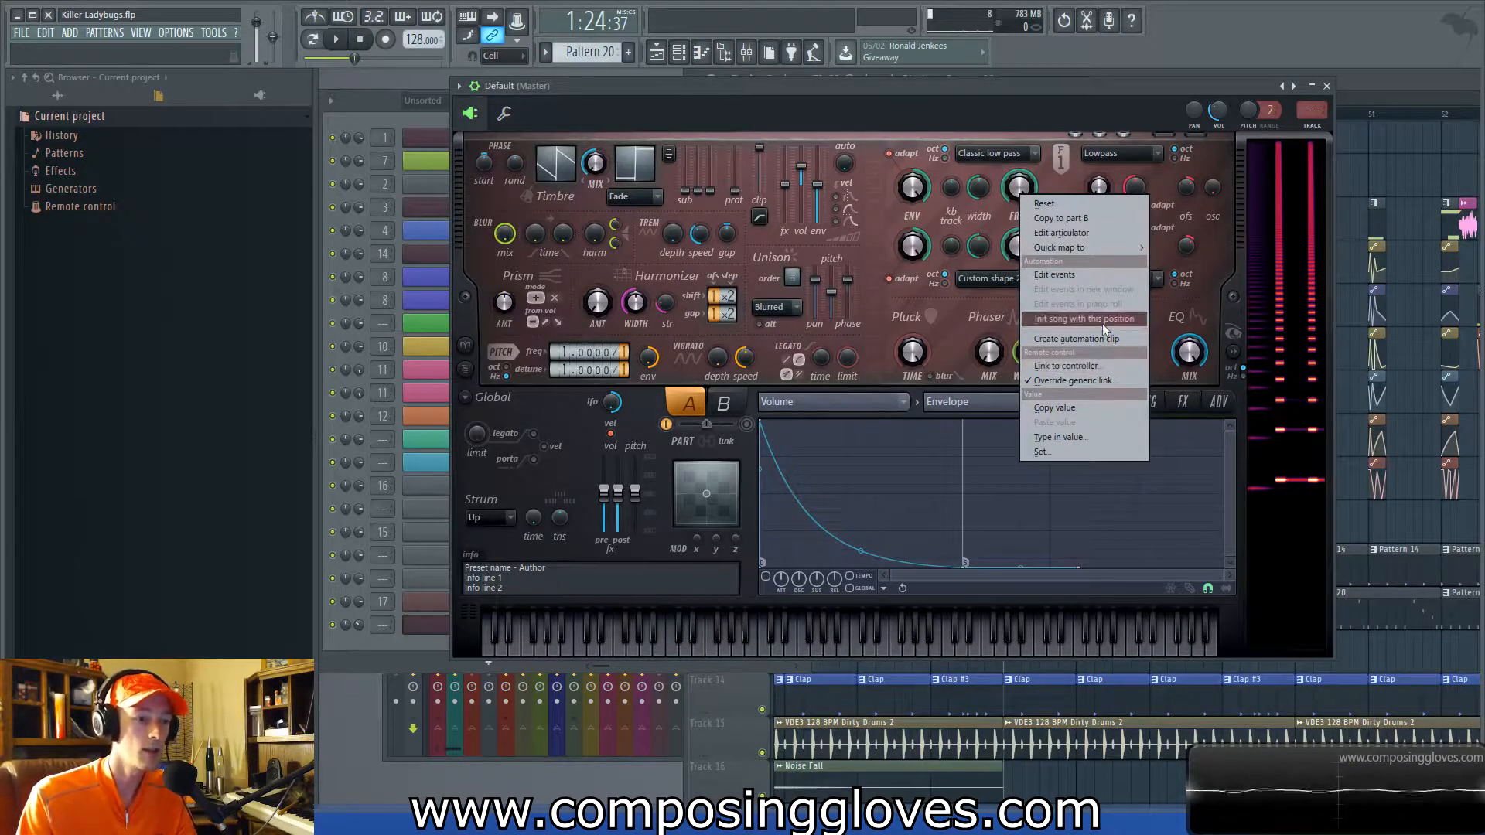
click(1068, 238)
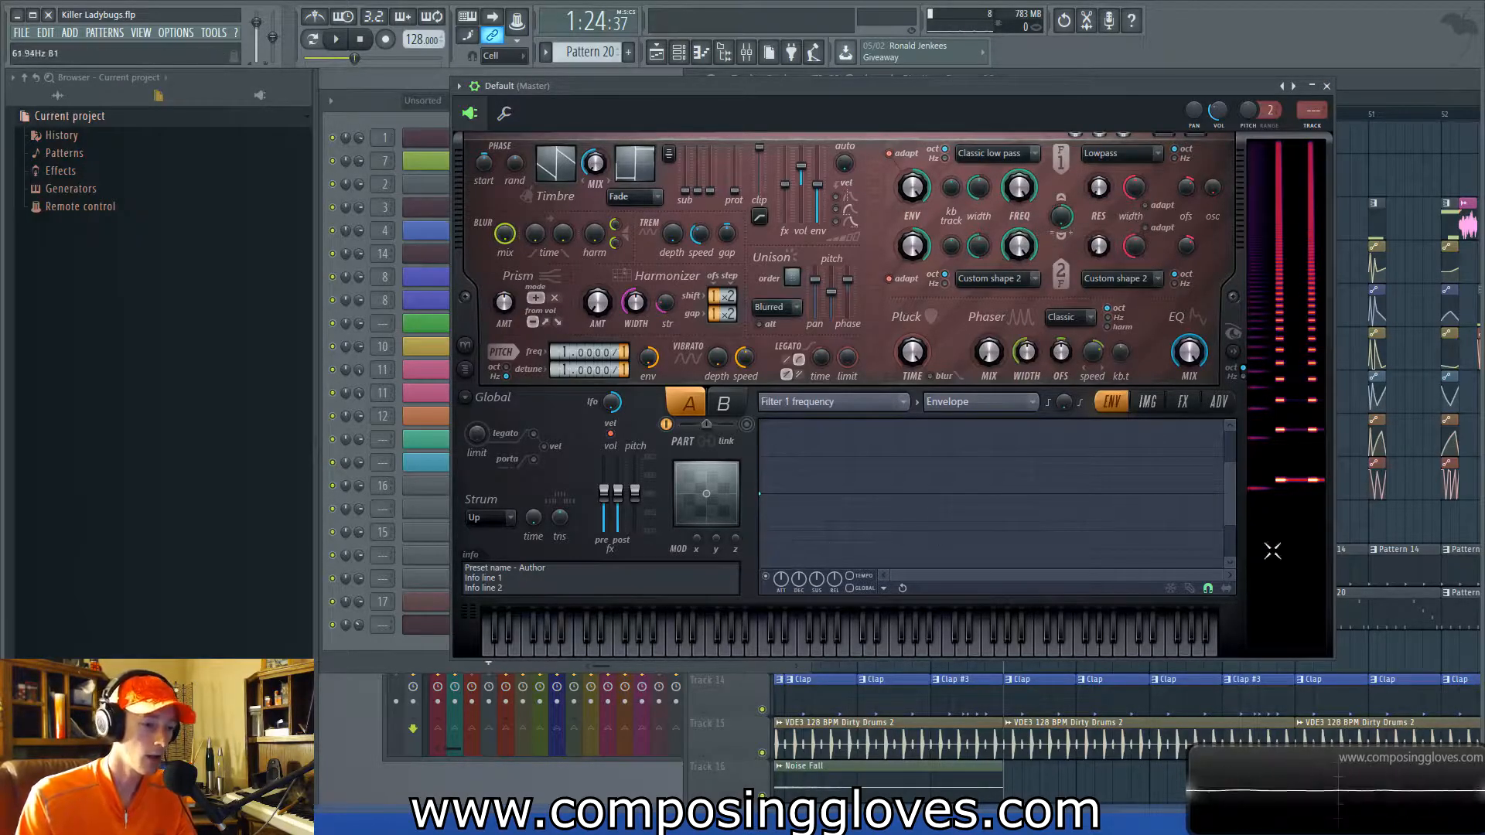
drag(1231, 523, 1231, 549)
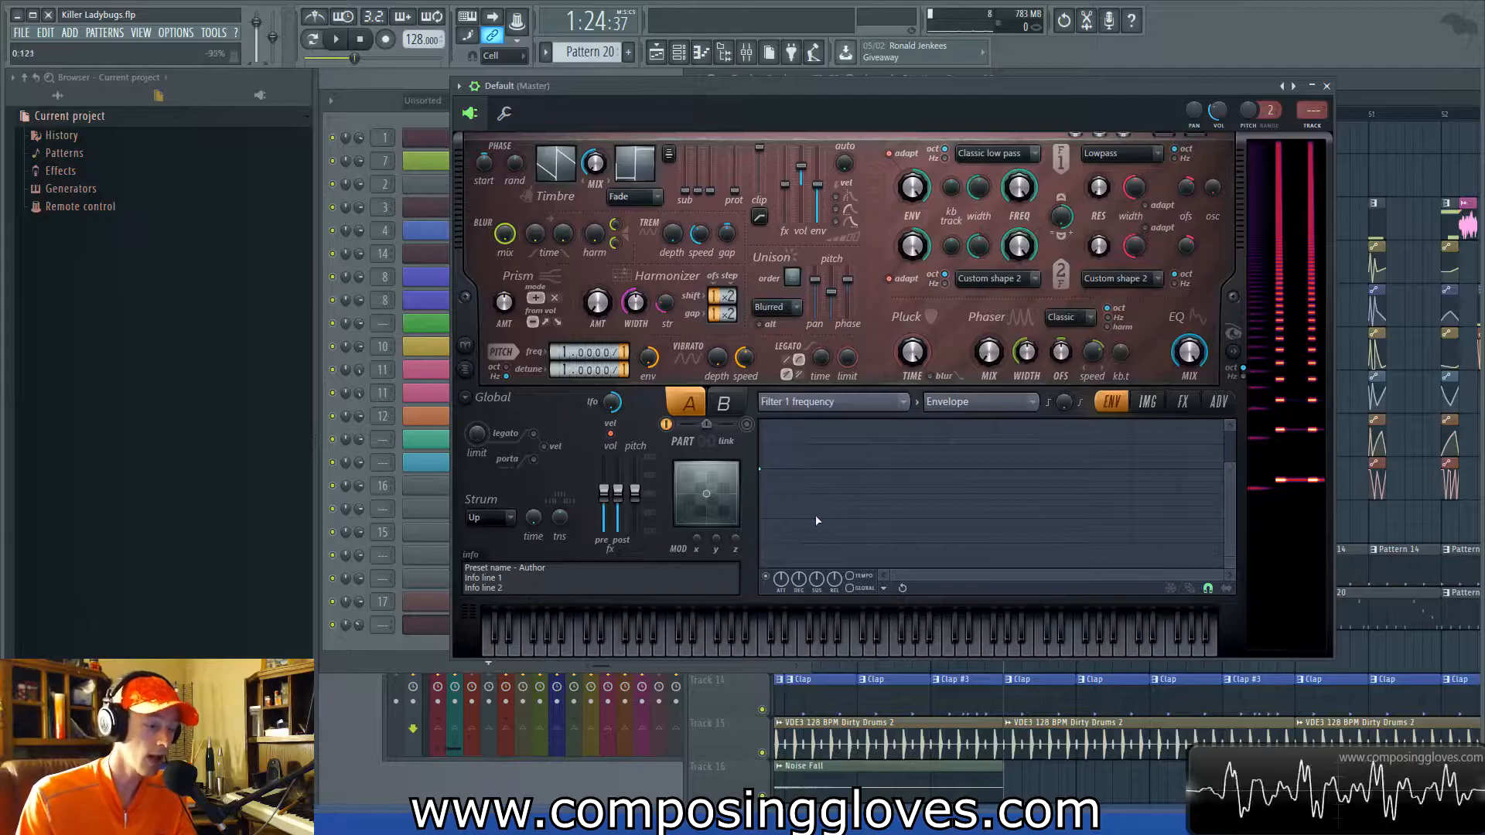
Add a point to the Filter 1 frequency envelope and shape a short downward curve ending moderately below the starting level.
right_click(808, 519)
drag(782, 471, 805, 555)
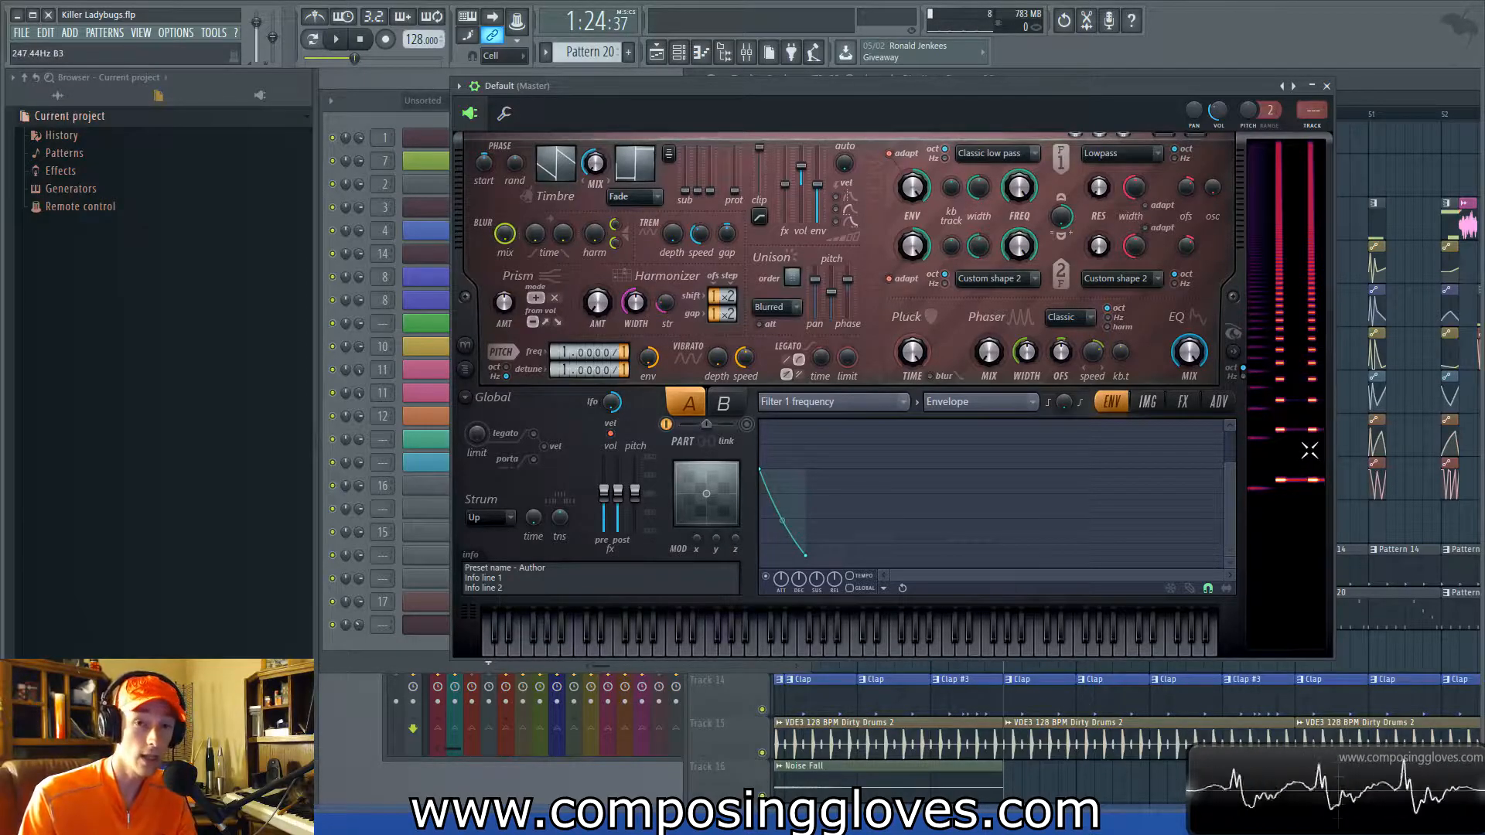
drag(809, 554, 784, 474)
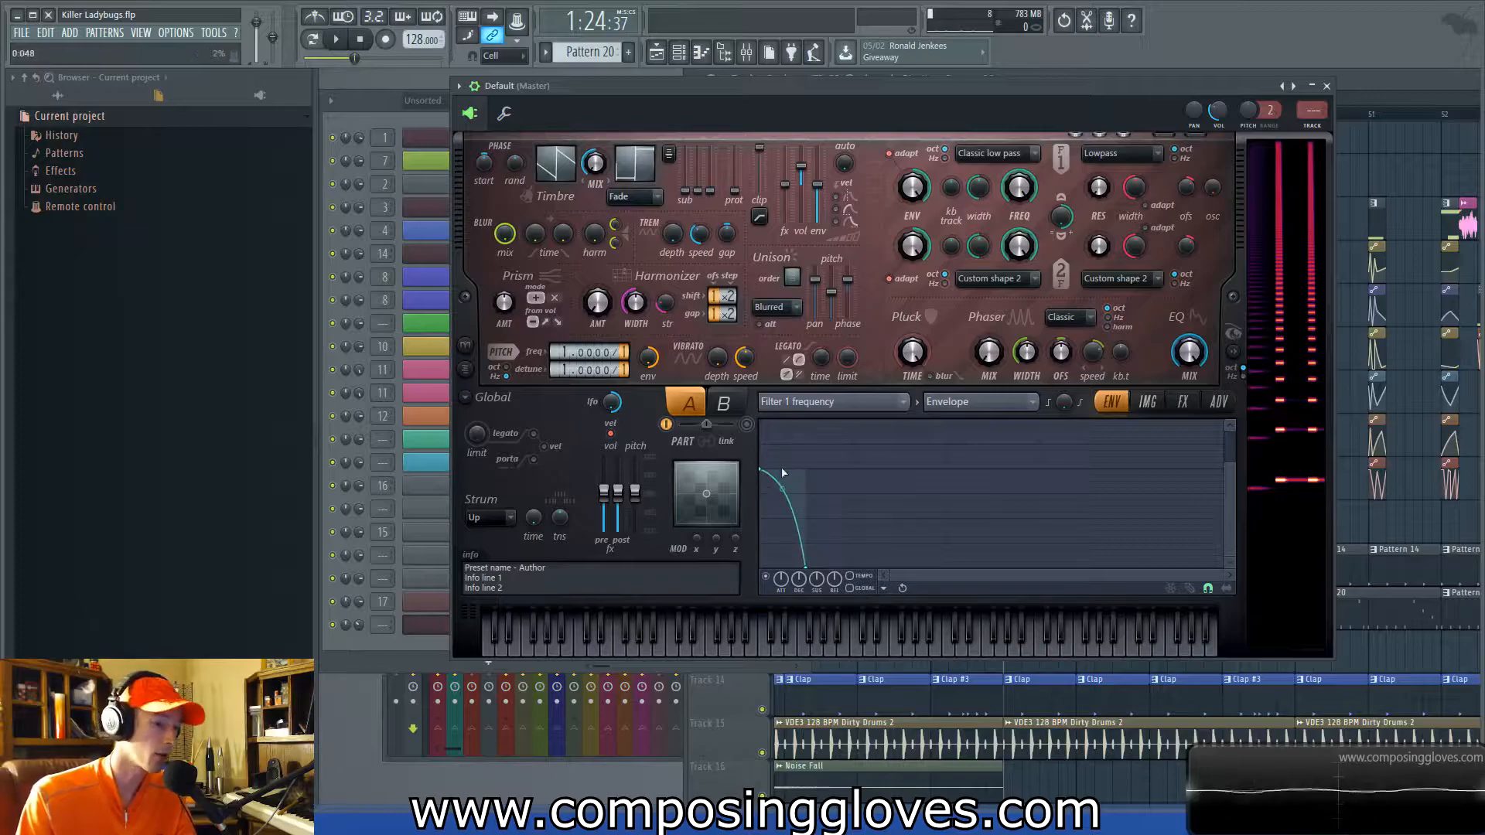
mouse_move(782, 489)
mouse_down()
mouse_move(782, 564)
mouse_move(782, 480)
mouse_up()
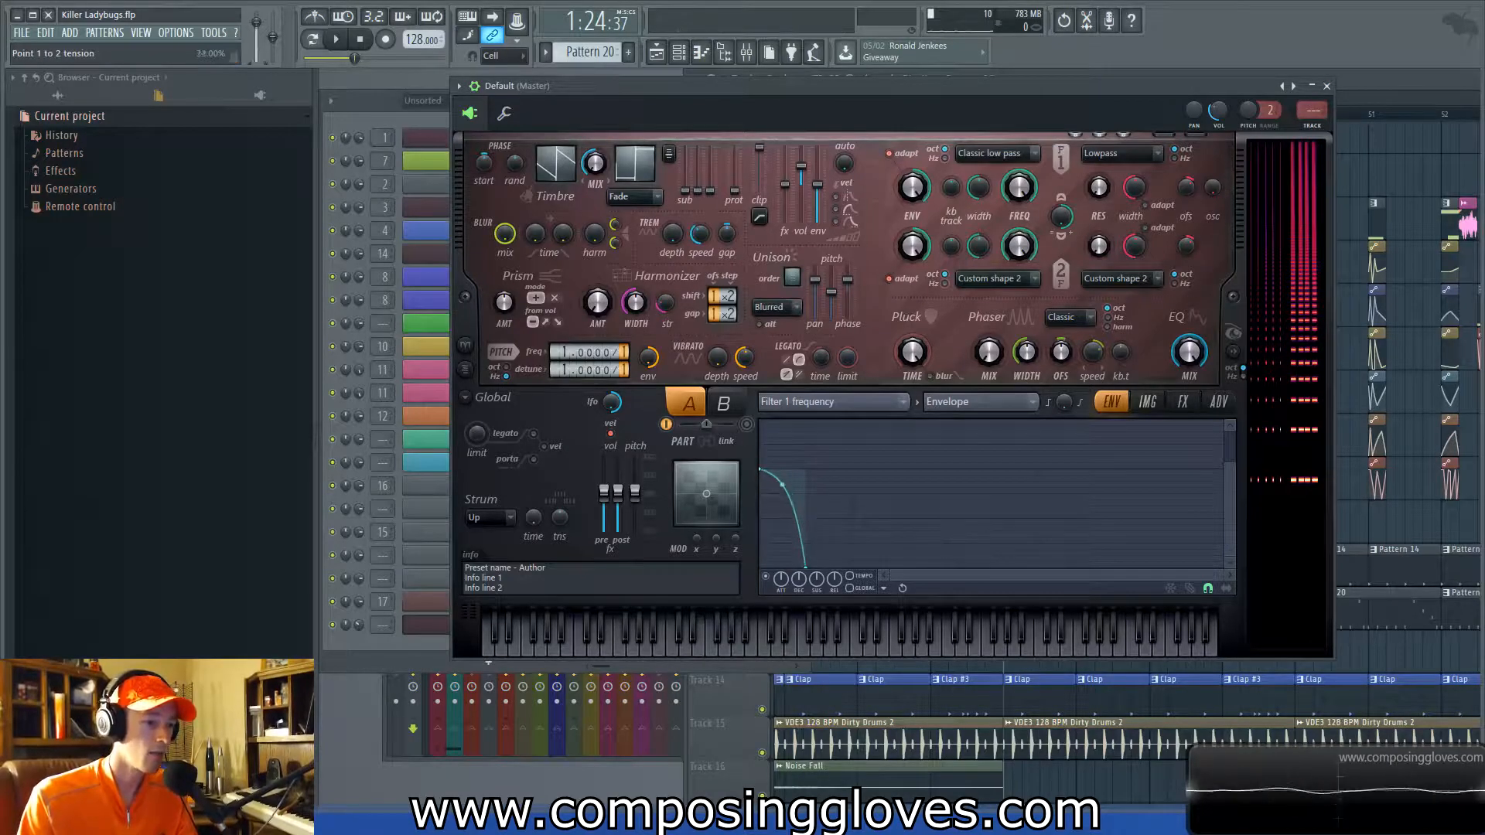
drag(806, 568, 806, 512)
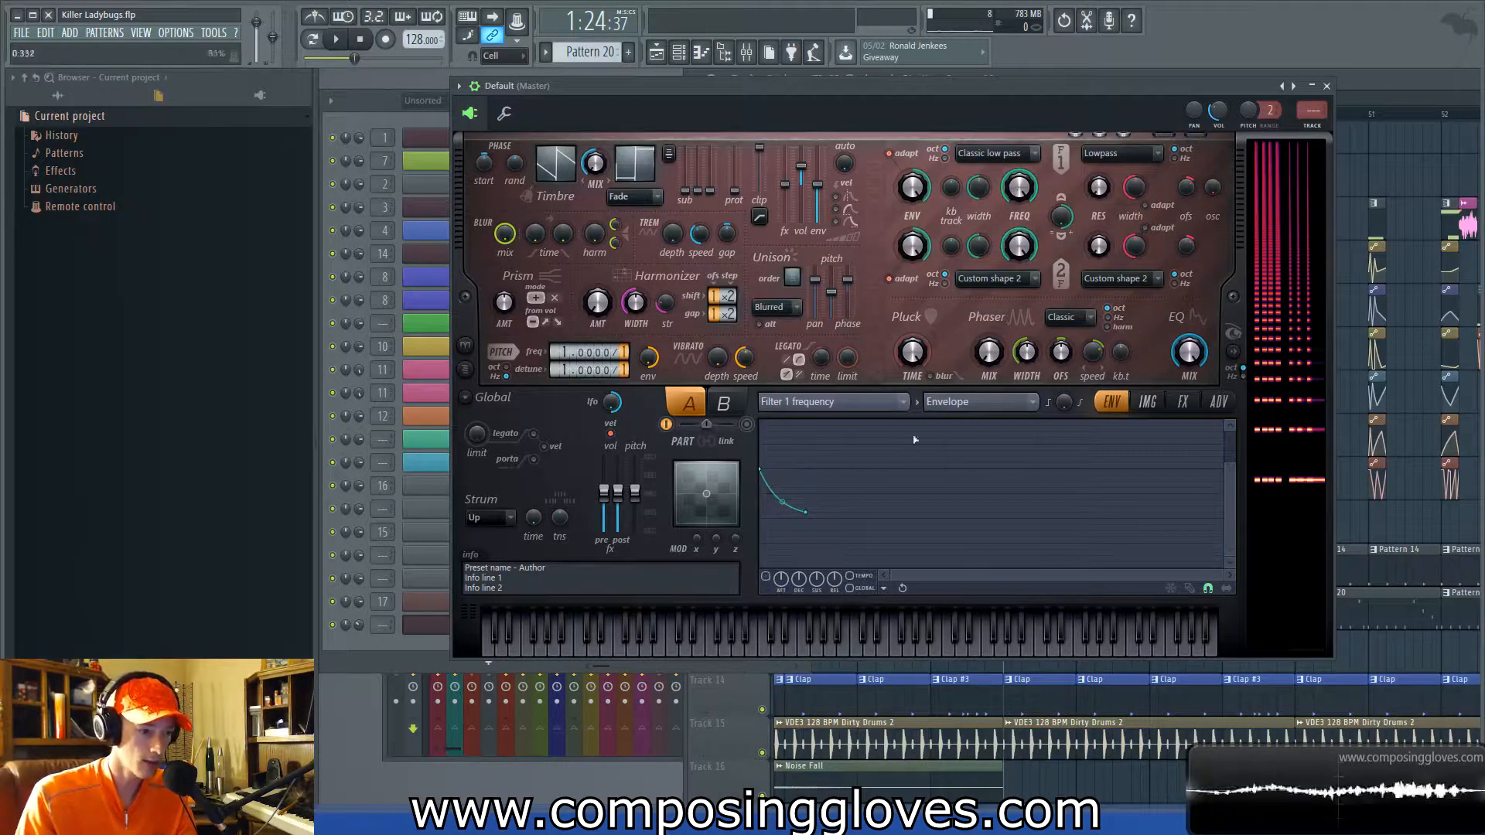
Adjust the pluck decay time and open the Pluck amount envelope.
drag(913, 352, 912, 309)
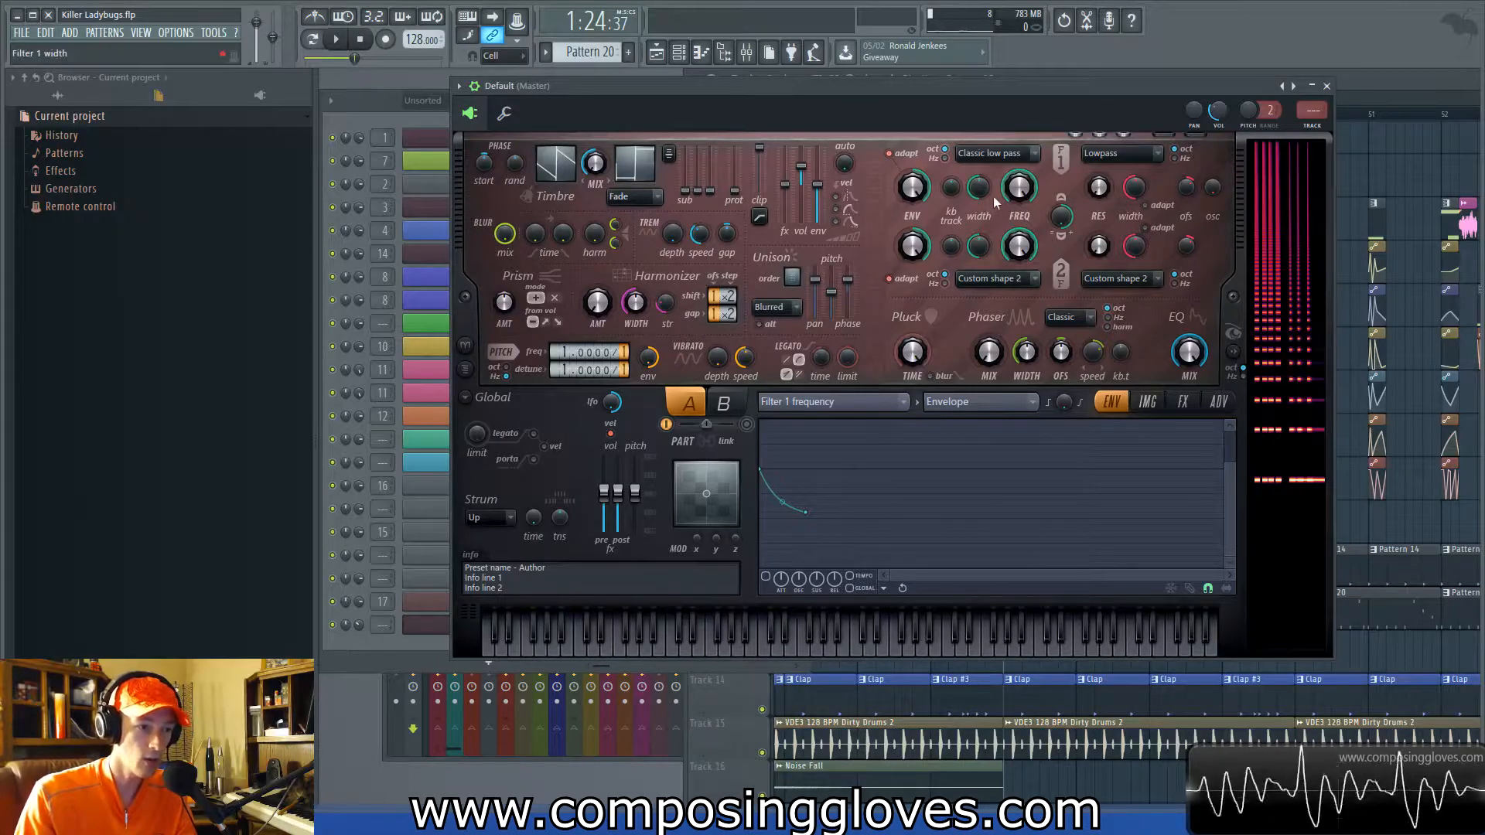
drag(914, 354, 913, 366)
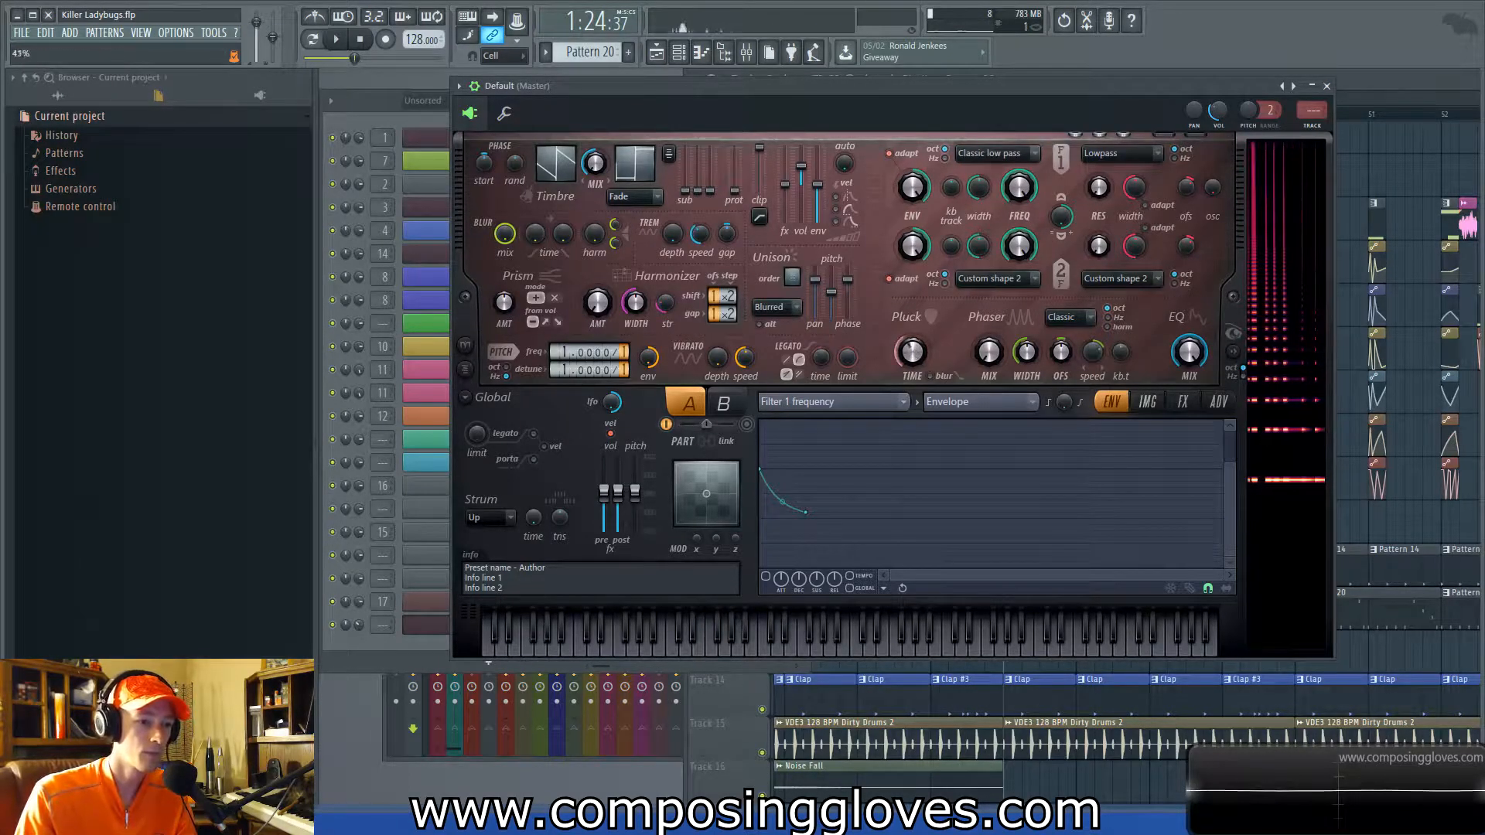
right_click(913, 352)
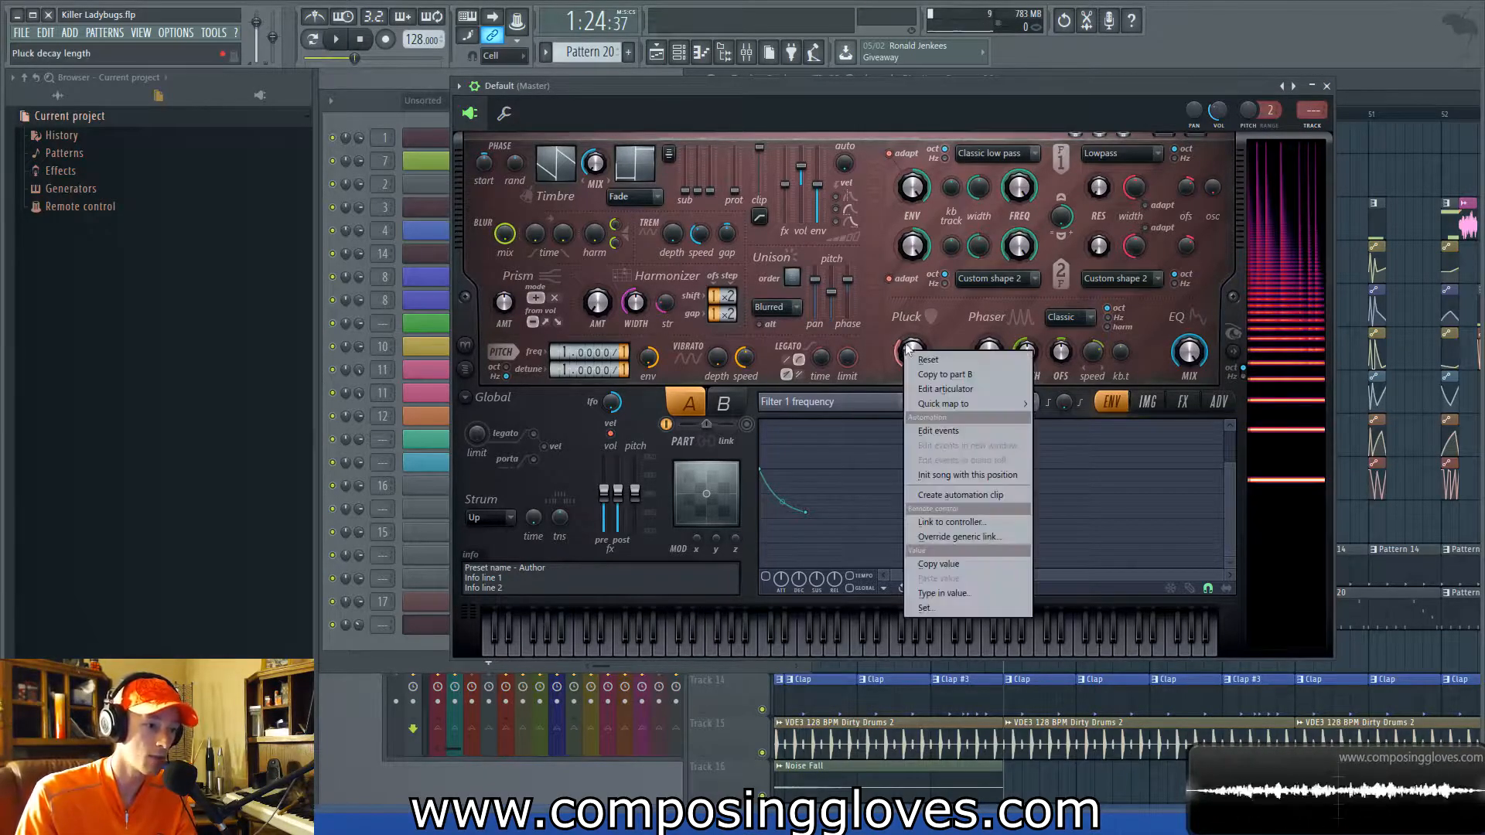
click(951, 389)
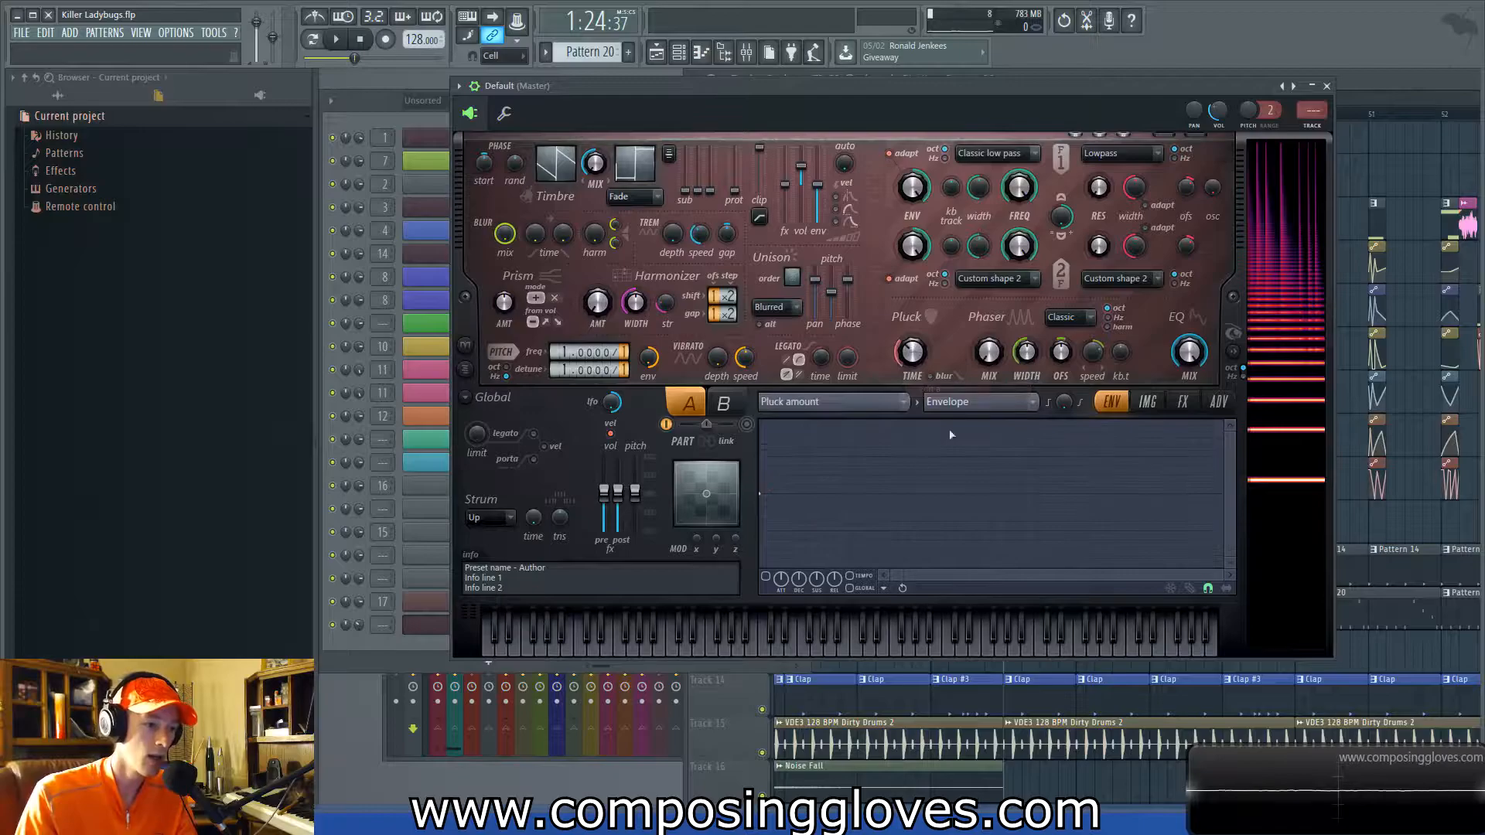
right_click(905, 355)
key(Escape)
click(862, 398)
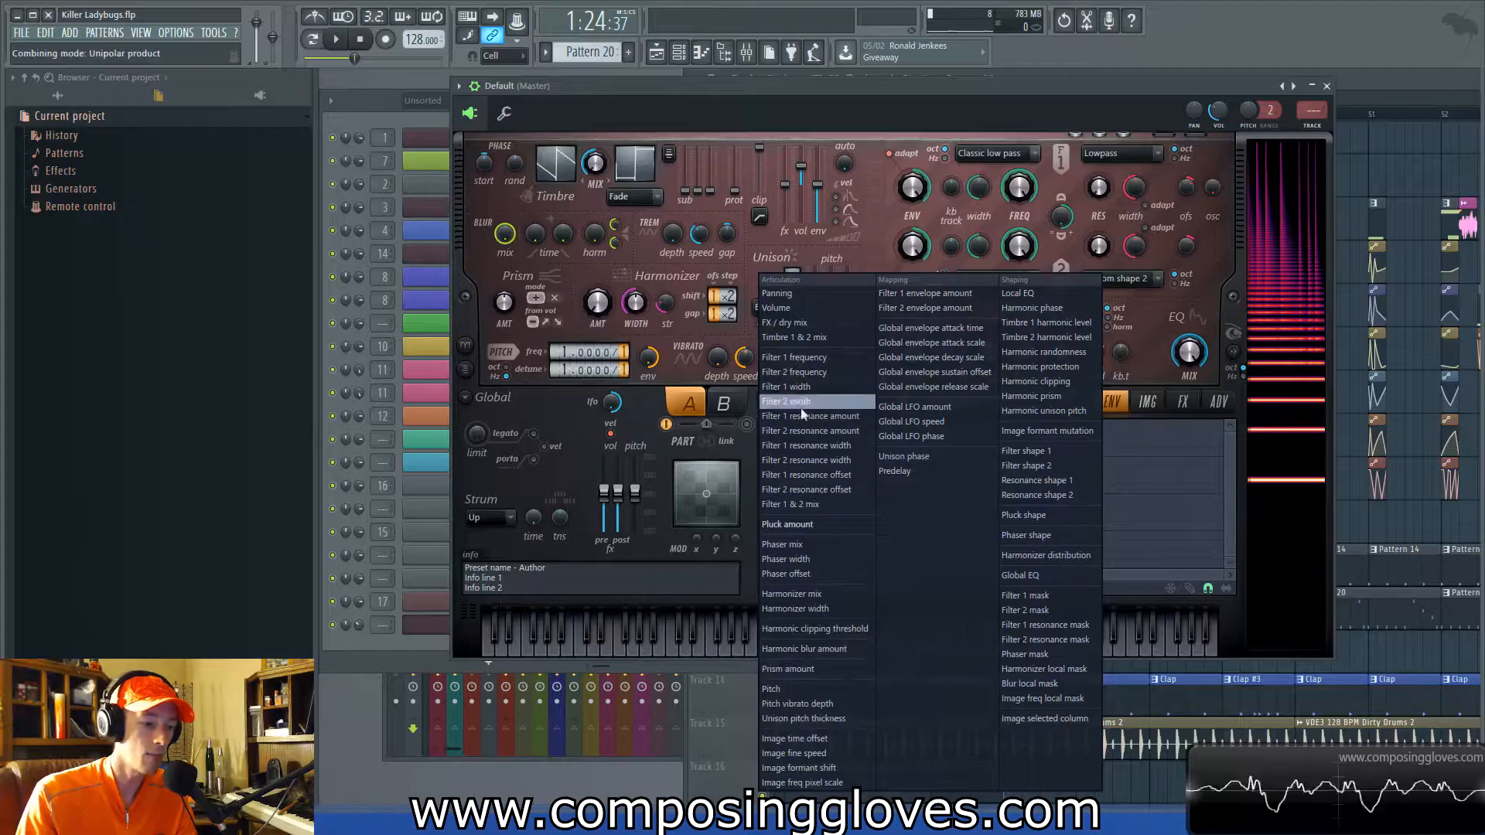
click(1219, 277)
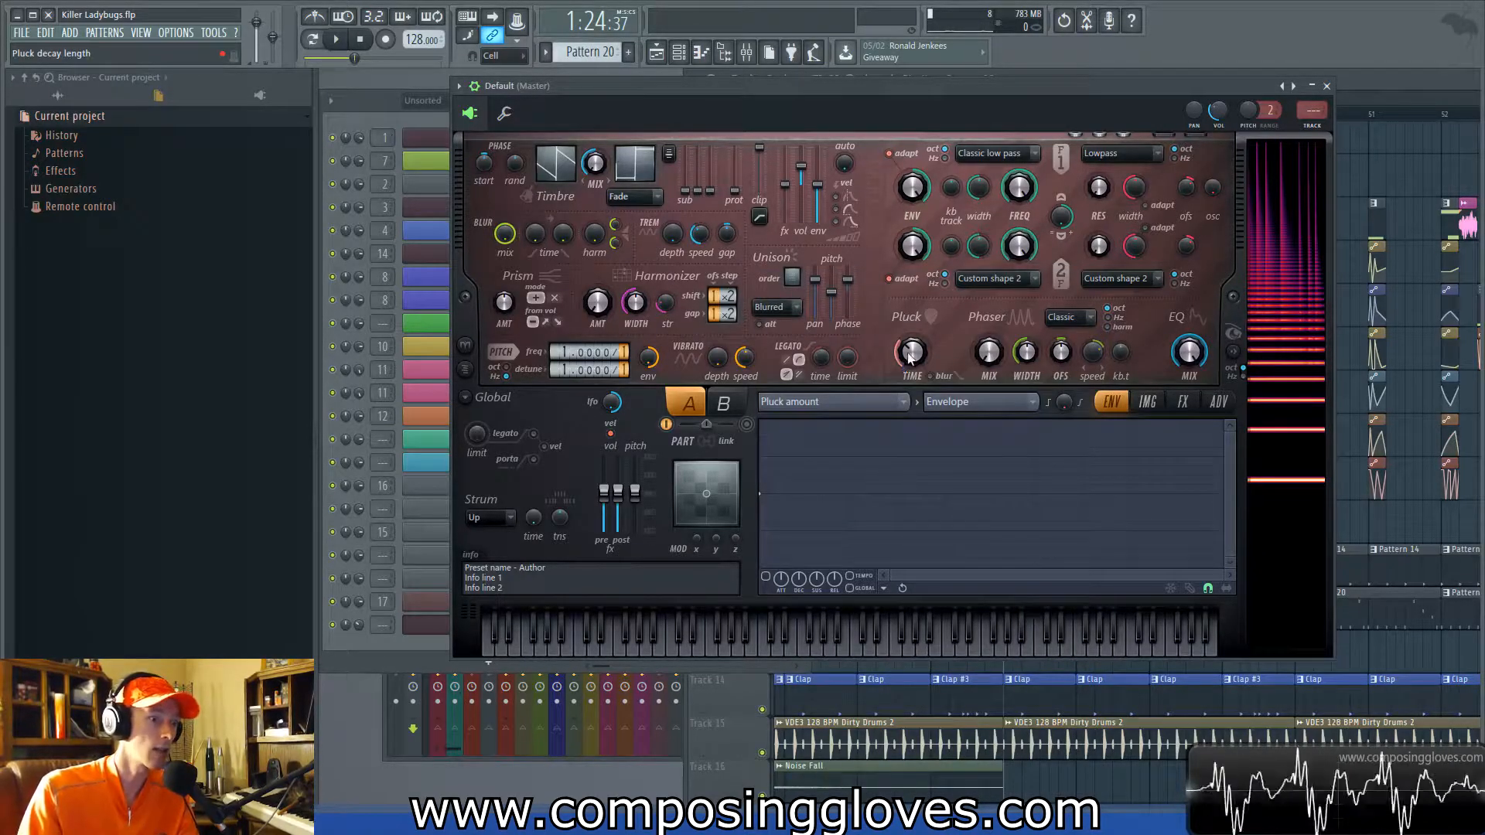
Fine-tune the pluck decay time up and down to compare its effect on the sound.
drag(911, 354, 912, 345)
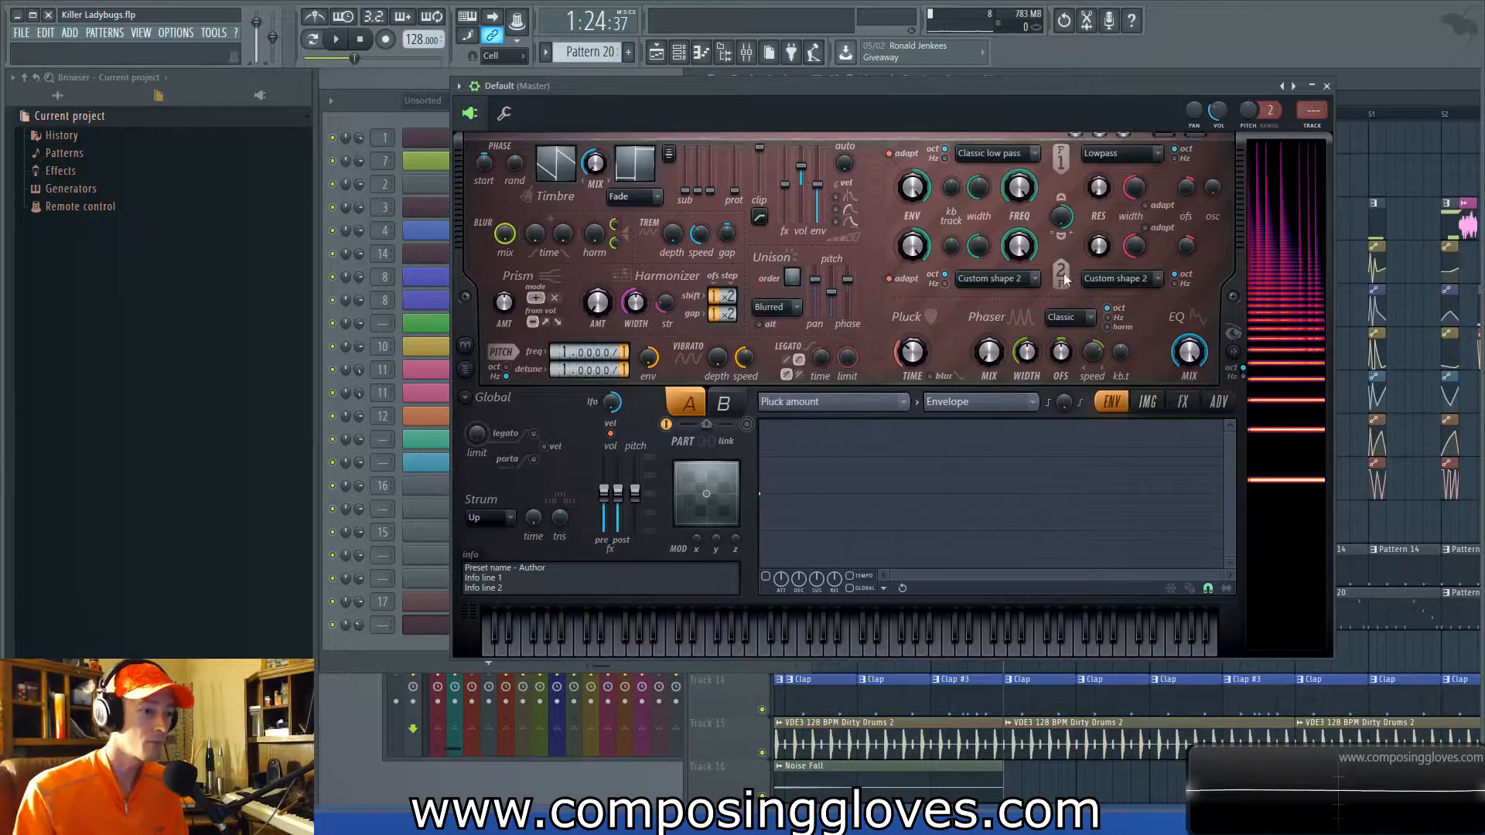
drag(912, 352, 912, 362)
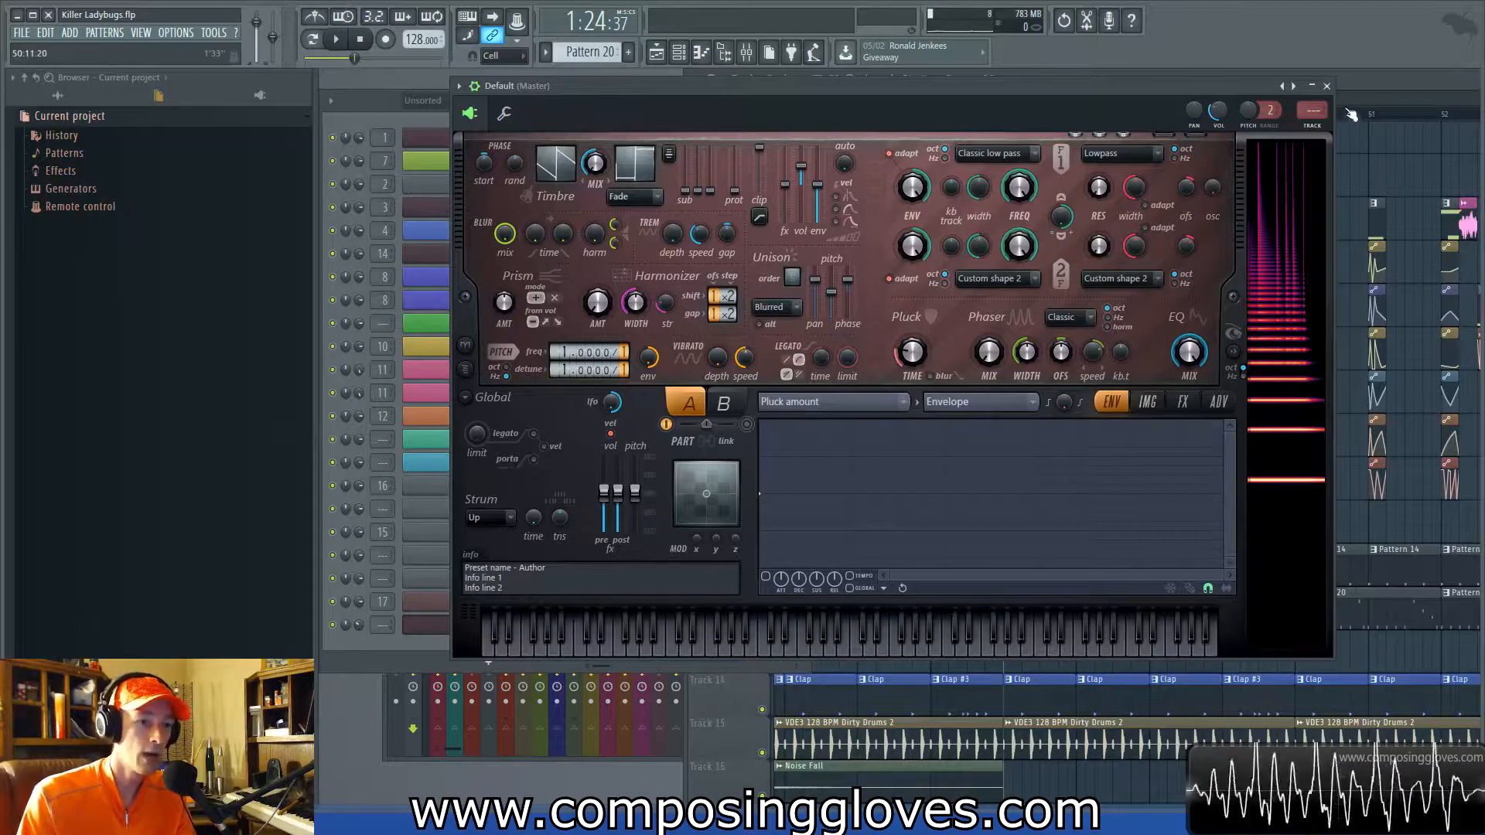
Close the Default Harmor and reopen Harmor #2, placing its window clear of the channel rack controls.
click(1326, 85)
click(510, 206)
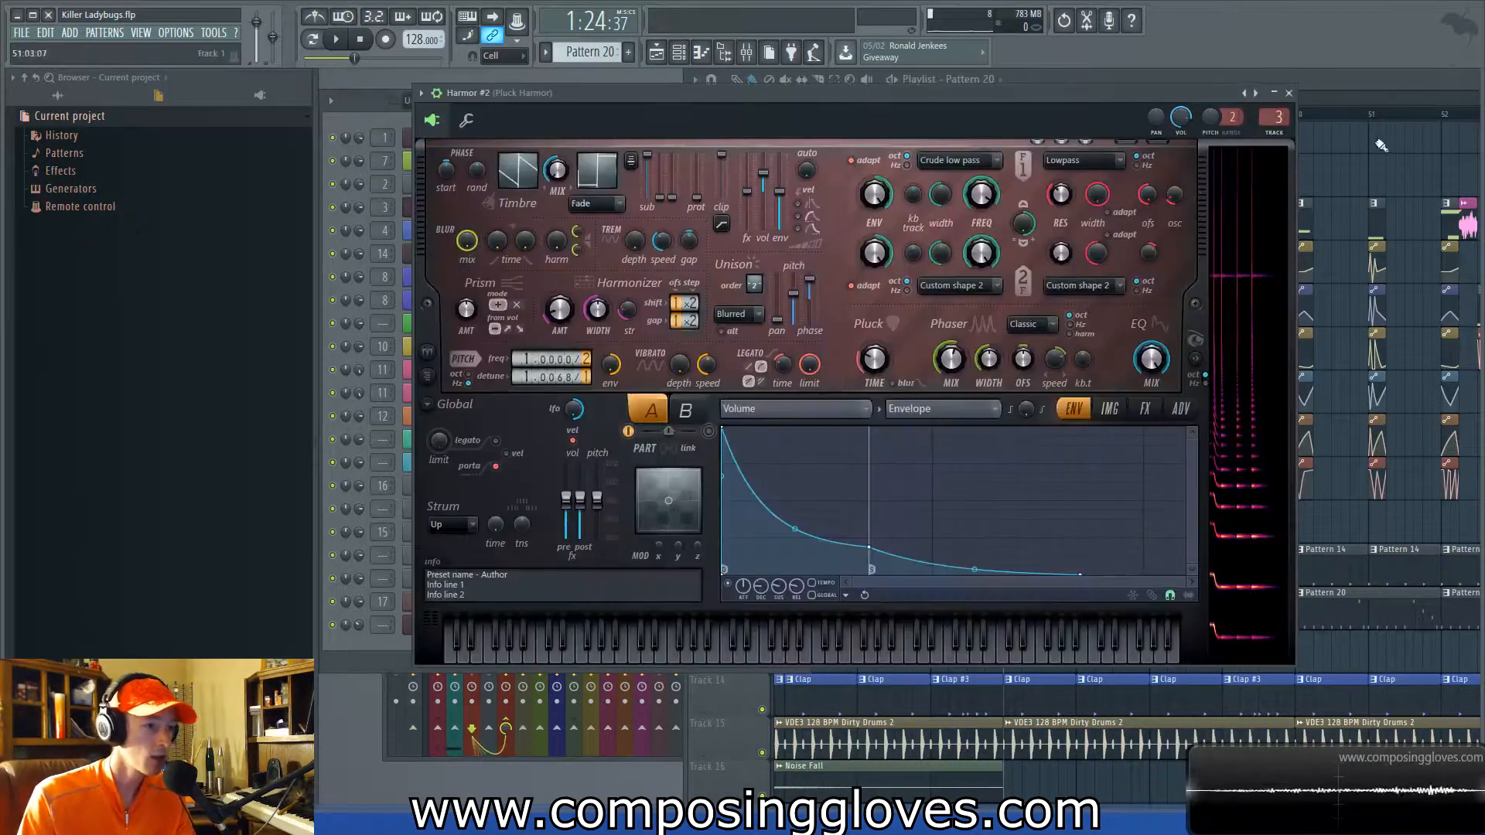
drag(1052, 95, 1099, 126)
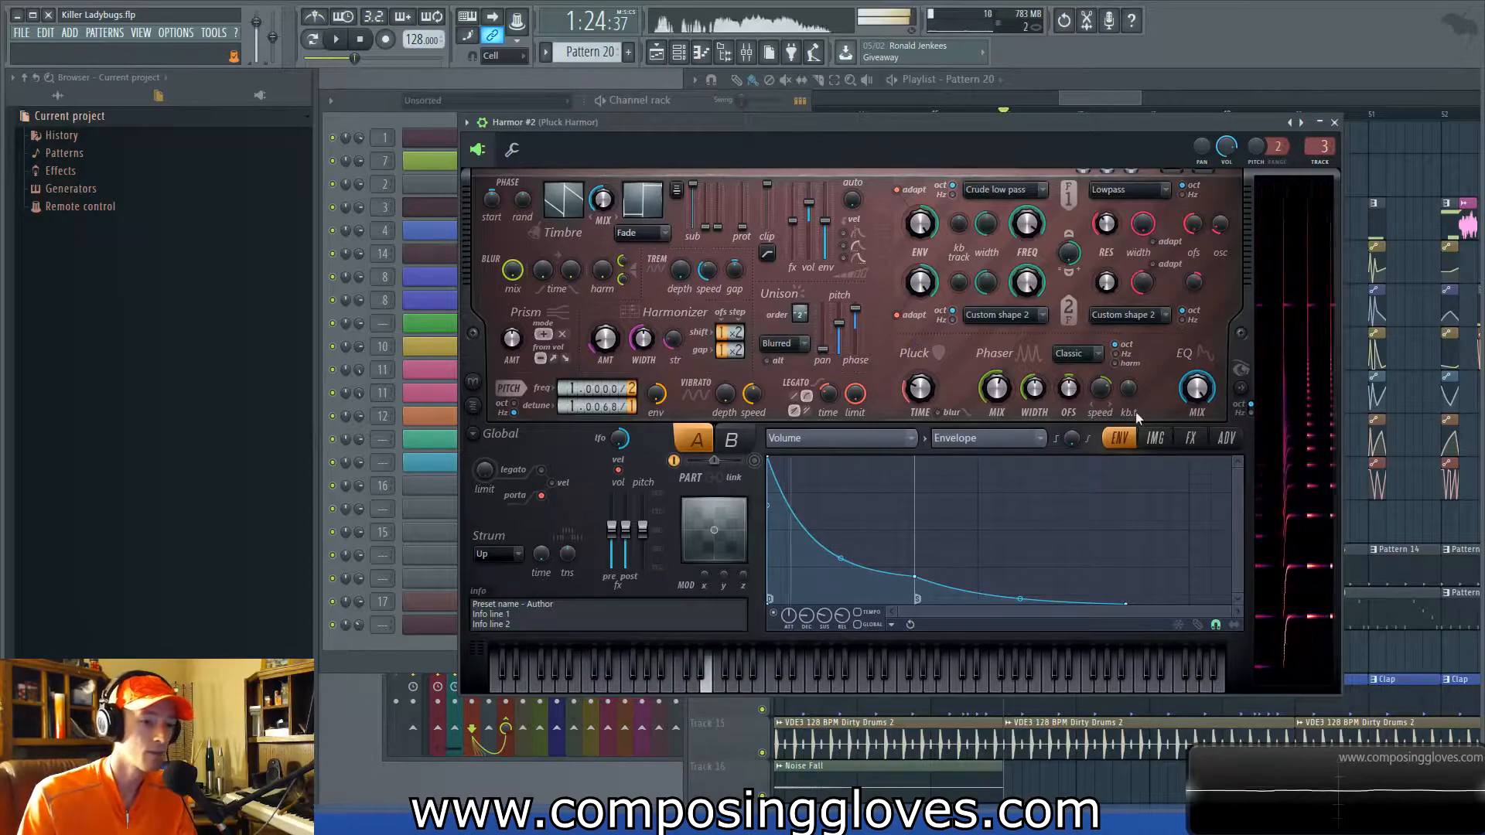
Set the distortion type to Off and disable delay and reverb in Harmor #2's effects.
click(1155, 438)
click(1189, 440)
click(894, 481)
click(889, 491)
click(796, 612)
click(951, 612)
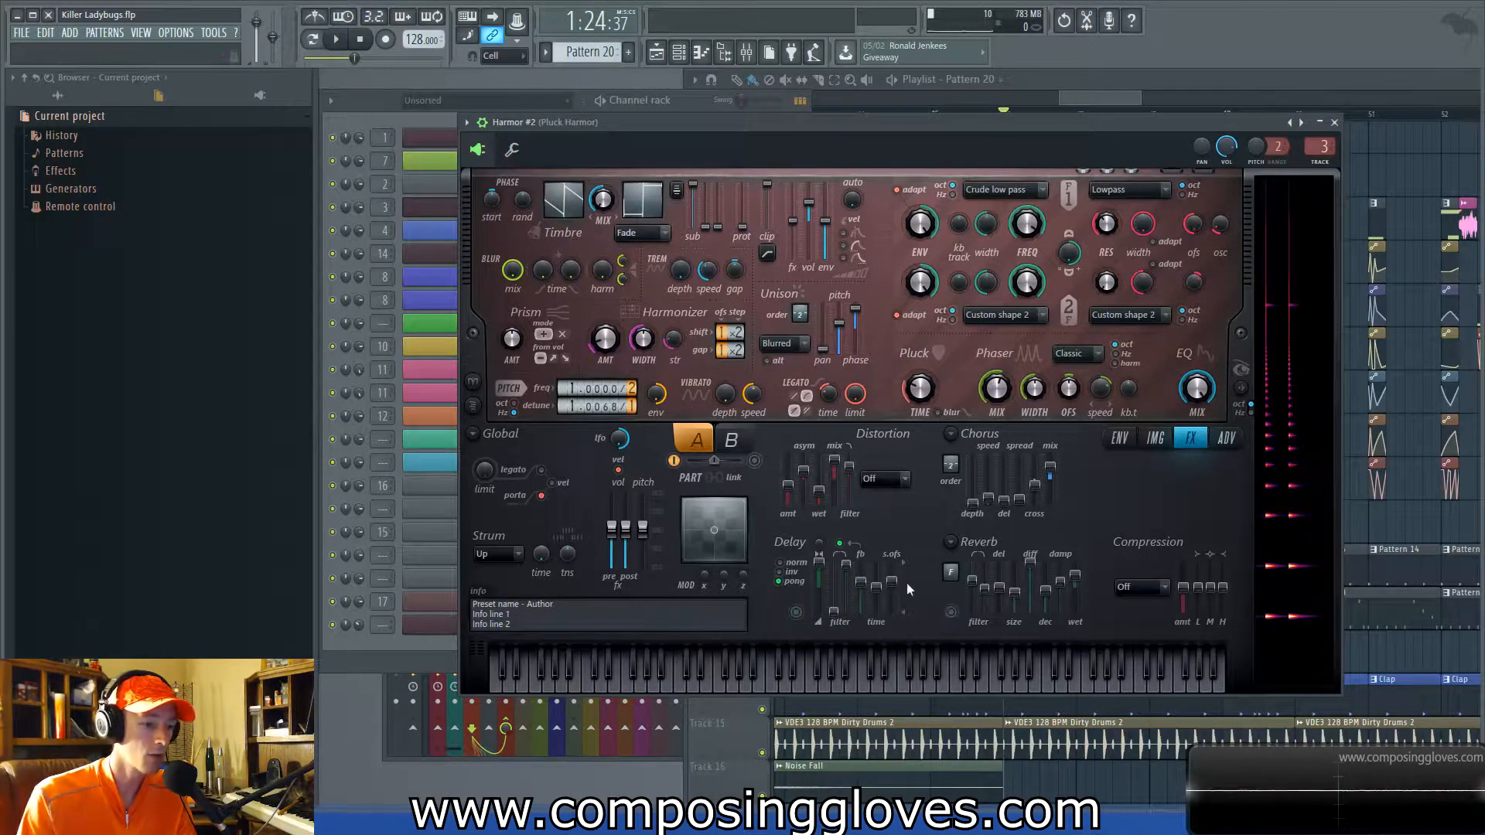
Remove unison and chorus from Harmor #2 by lowering both order values to their empty setting.
drag(800, 313, 828, 372)
drag(950, 463, 949, 473)
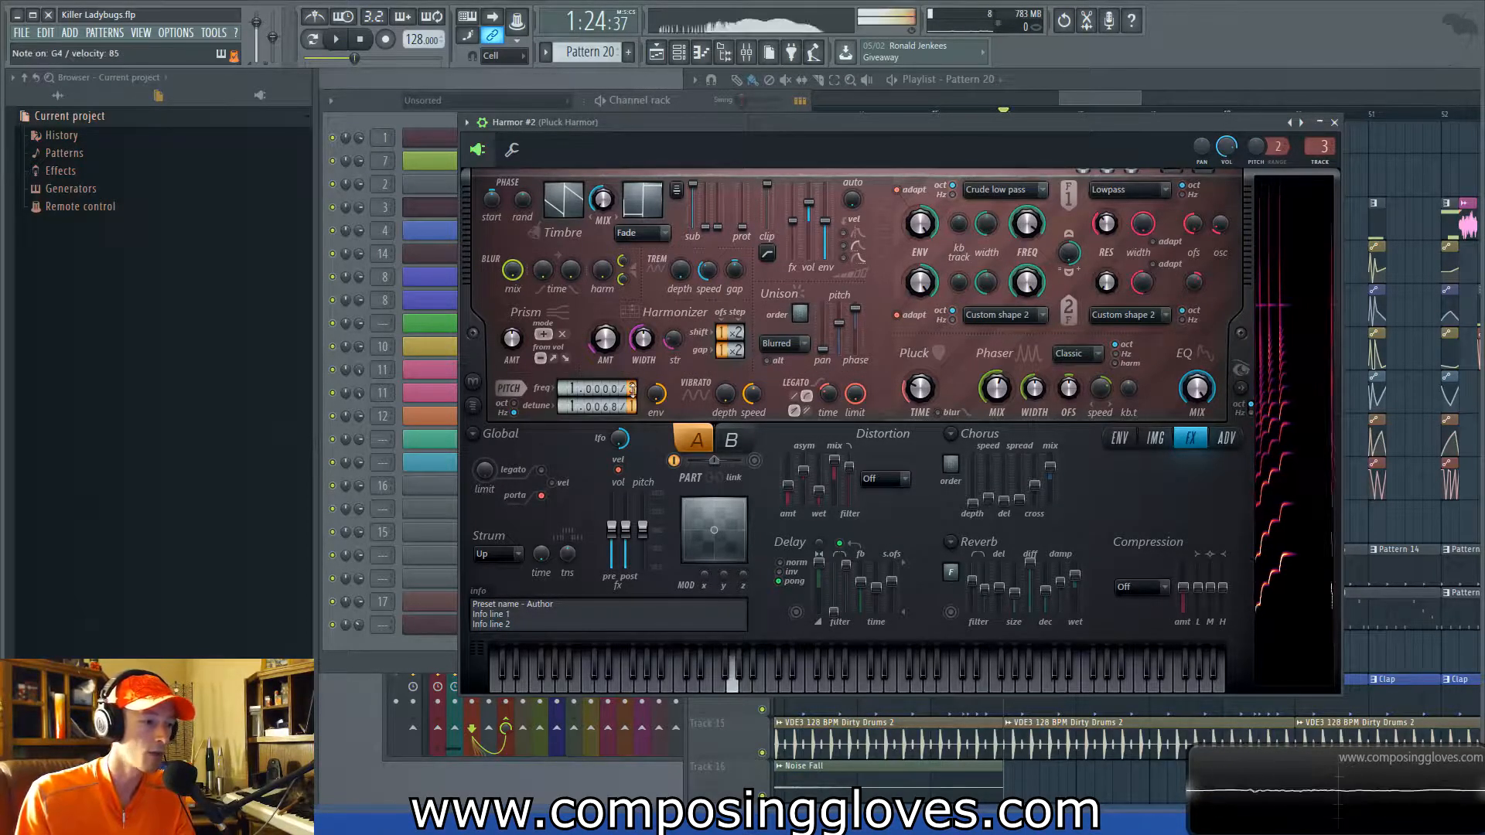
click(633, 390)
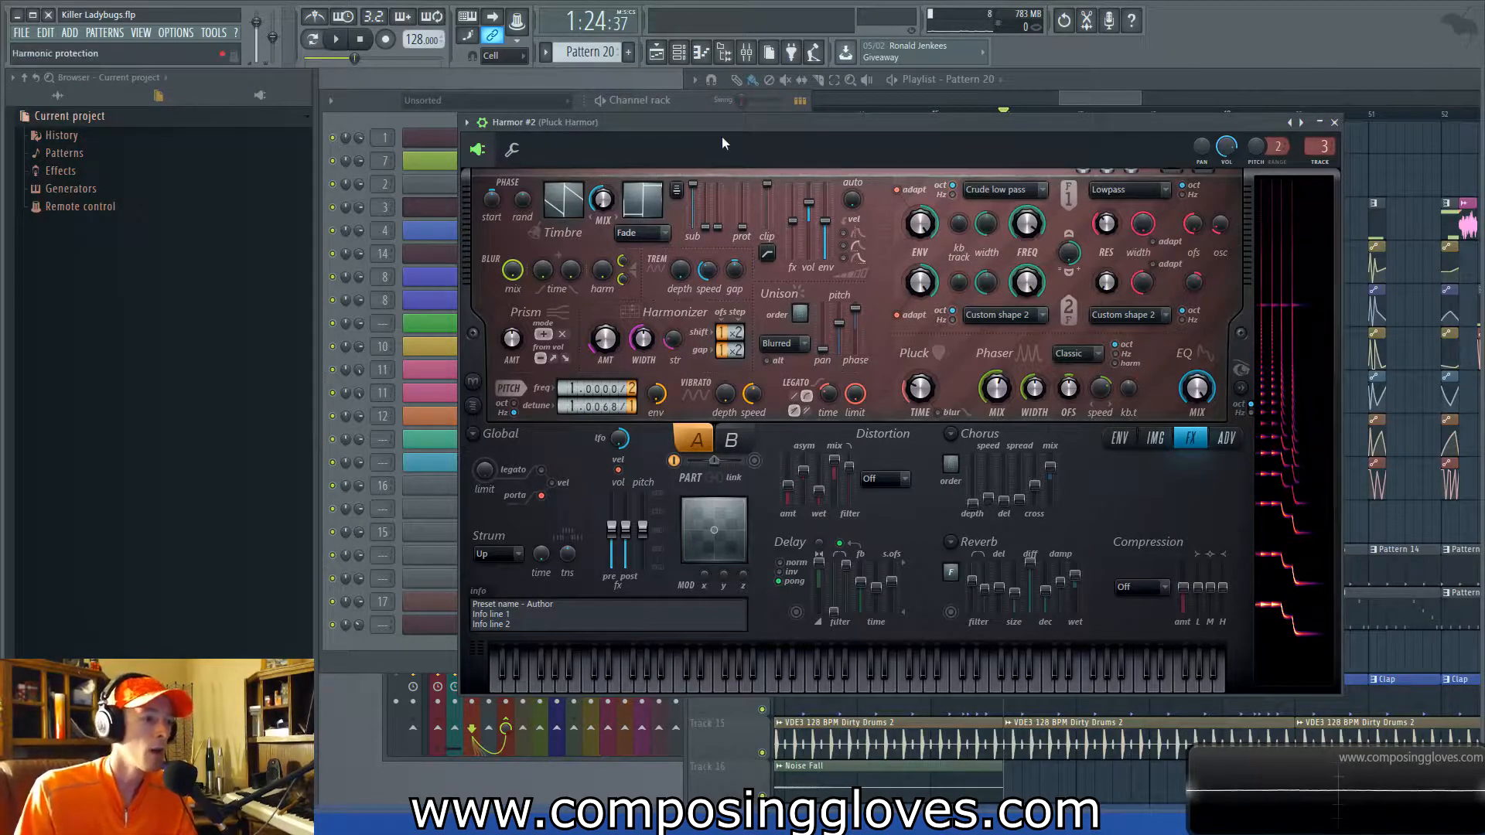
Compare Harmor #2's sound with the volume envelope disabled and enabled, and return to the effects section.
mouse_move(699, 194)
mouse_down()
mouse_move(698, 228)
mouse_move(698, 190)
mouse_up()
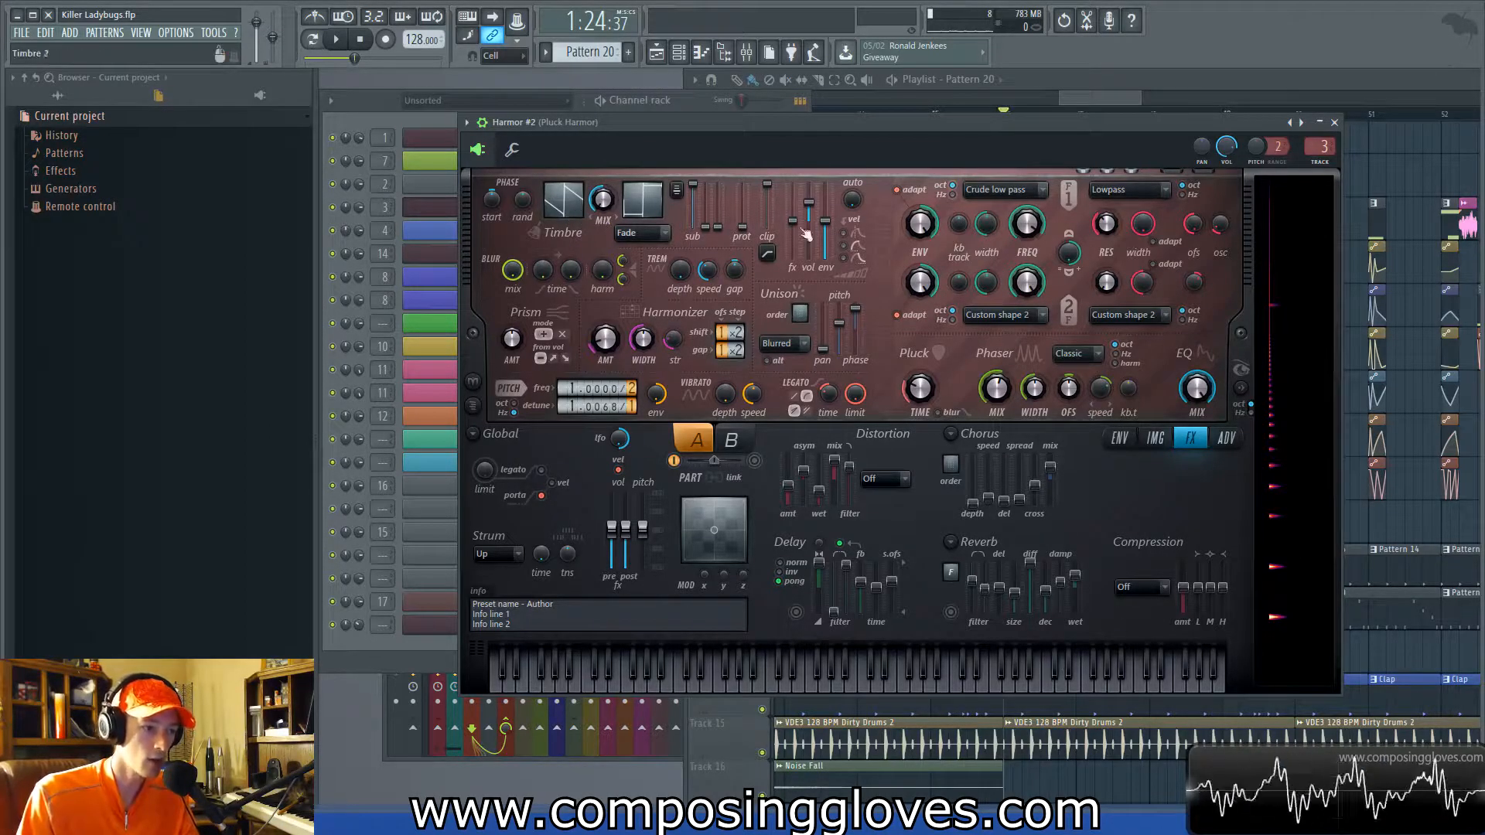
click(1122, 439)
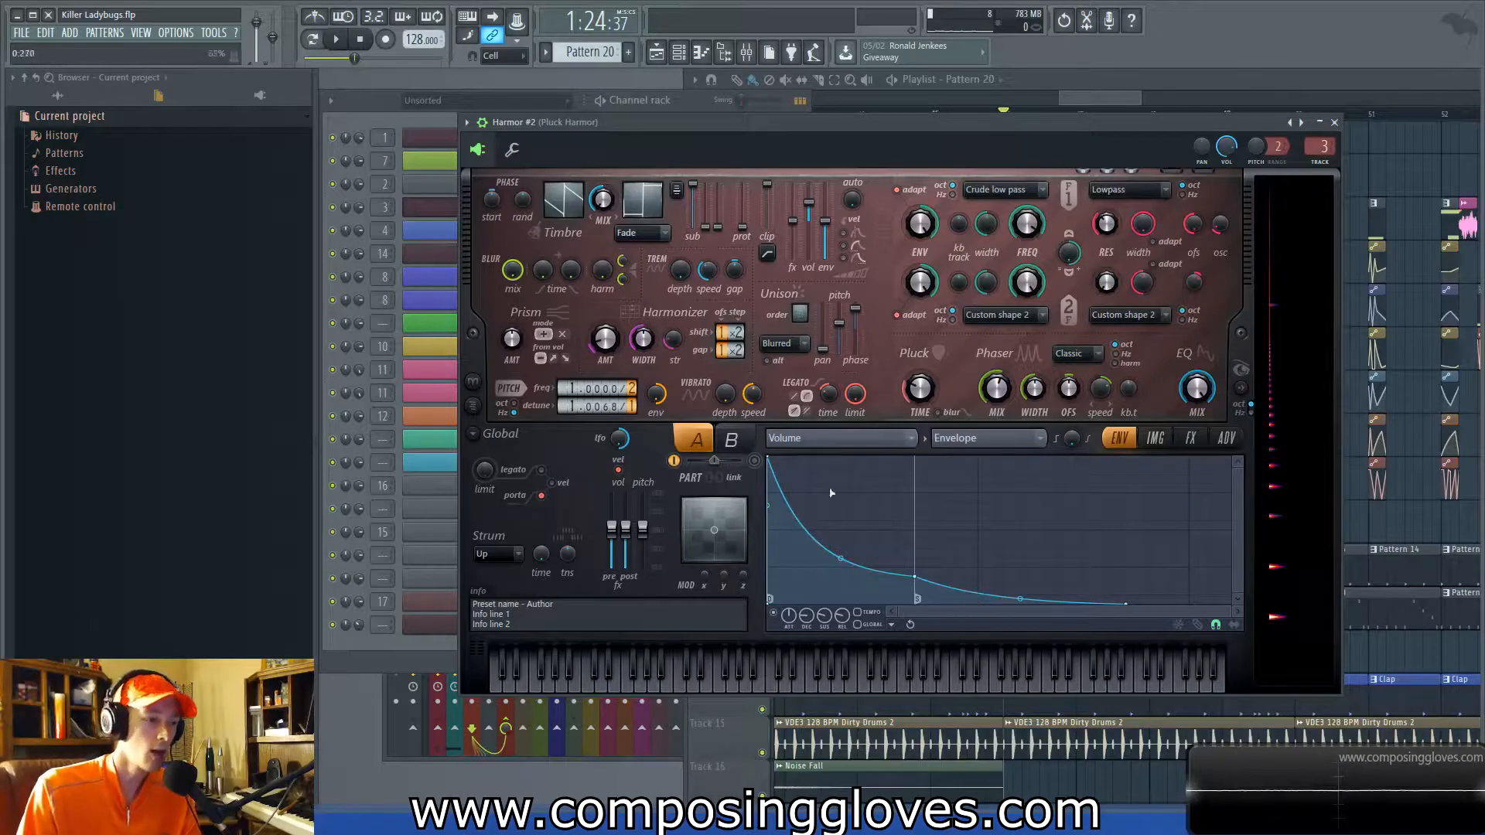
click(775, 613)
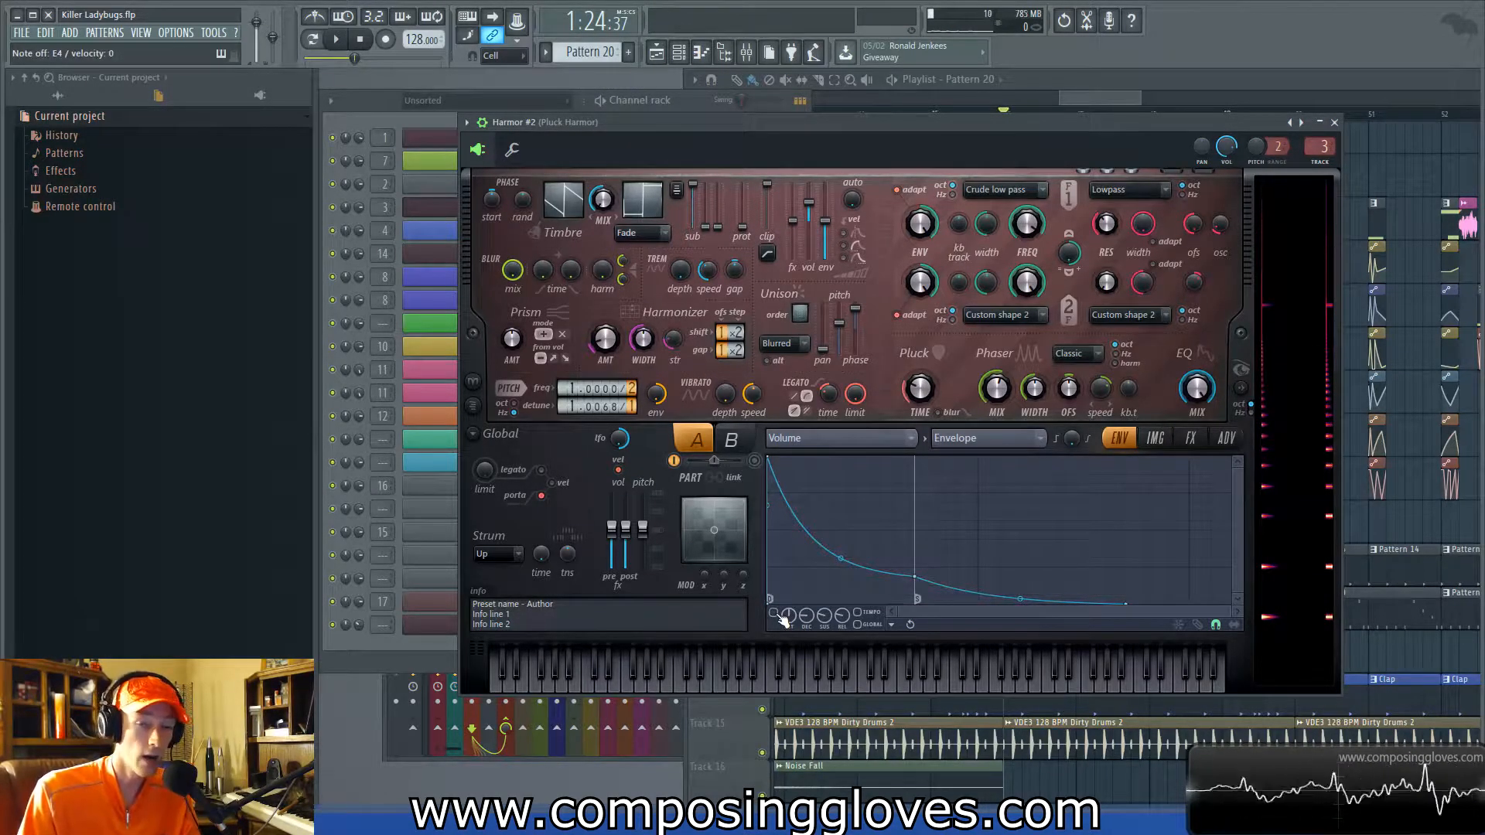
click(775, 614)
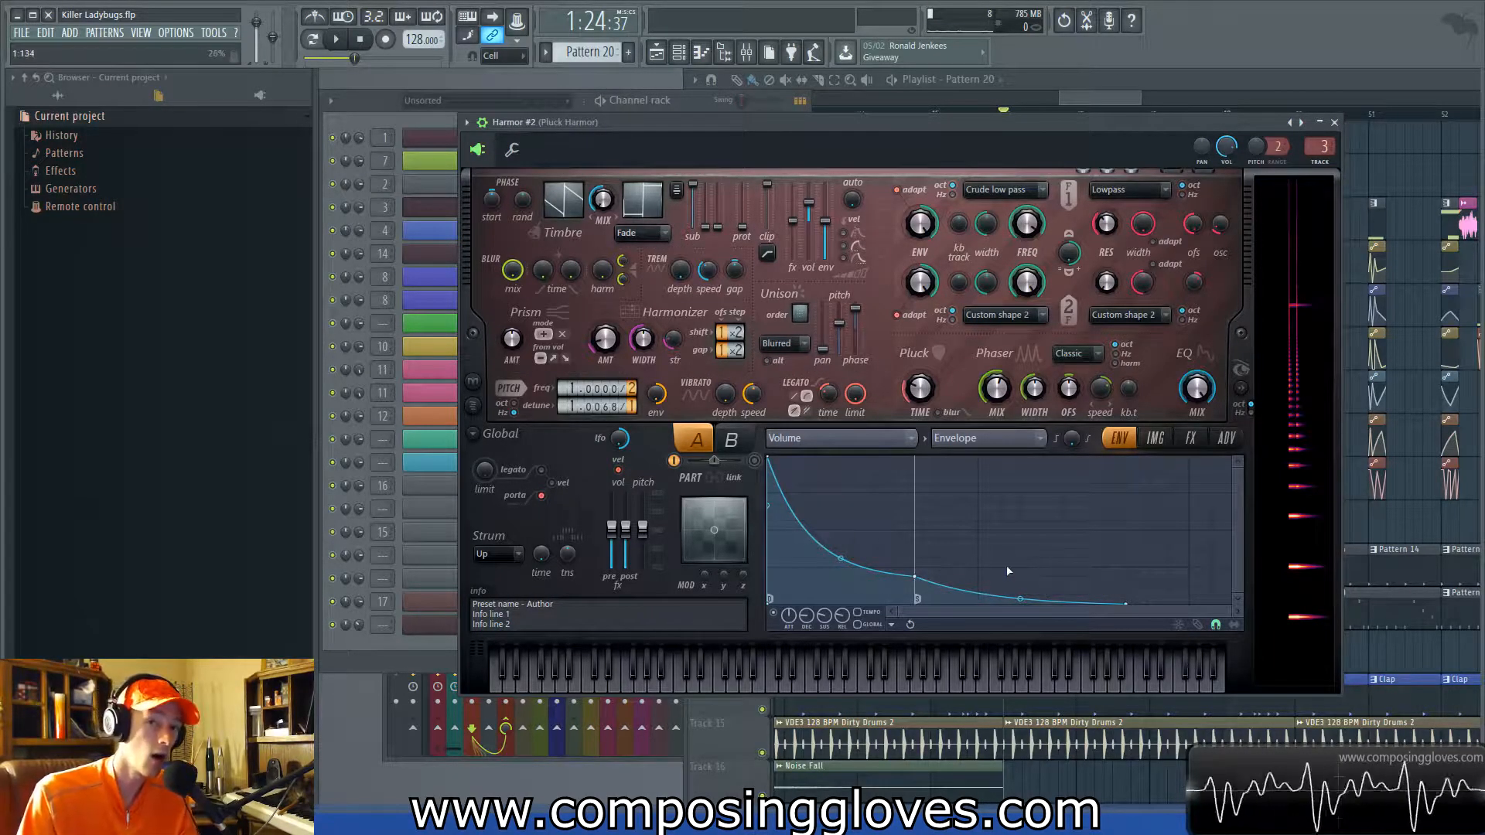
click(1157, 439)
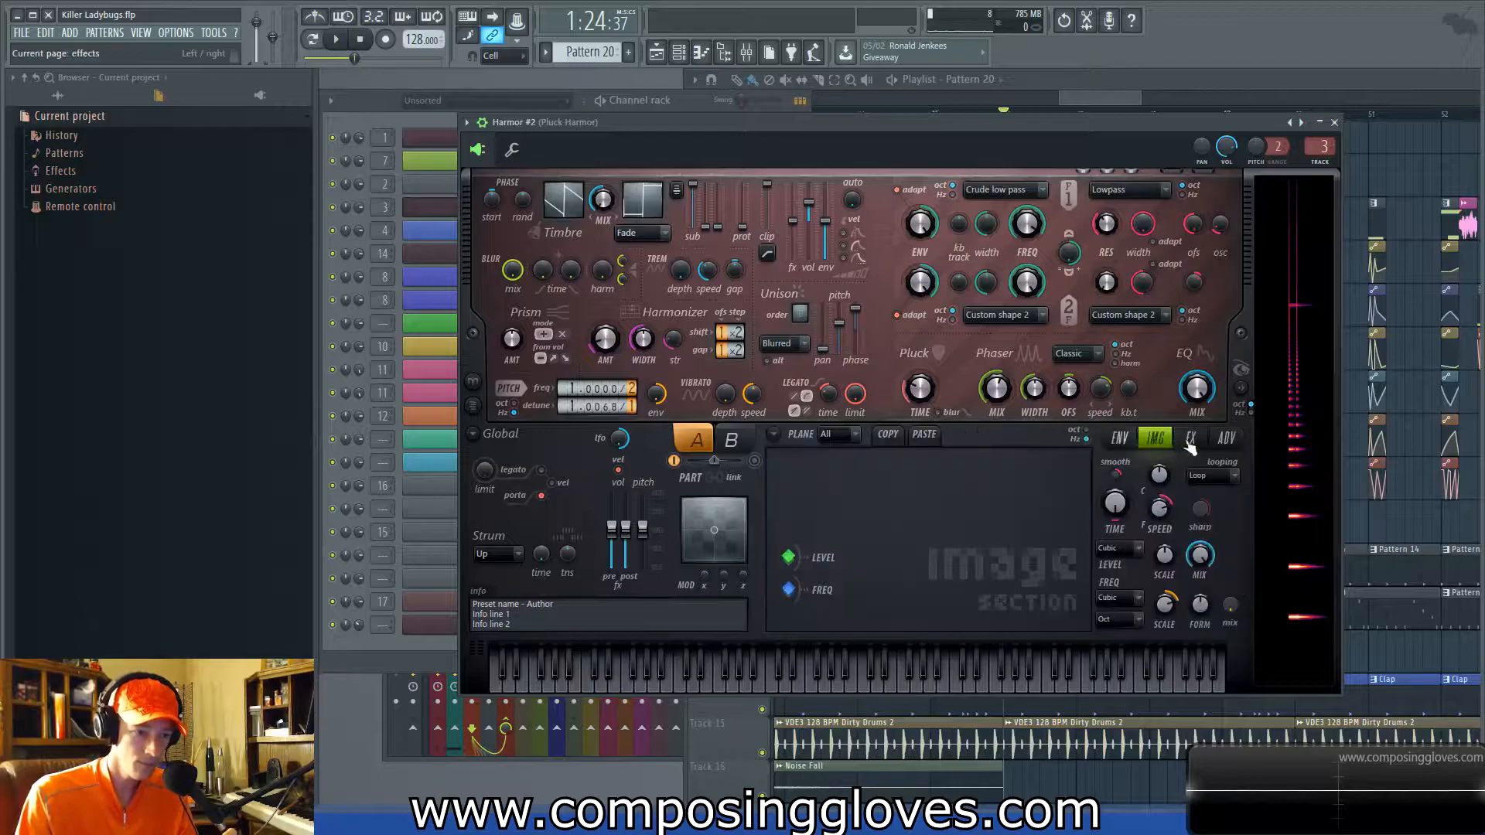
click(1188, 441)
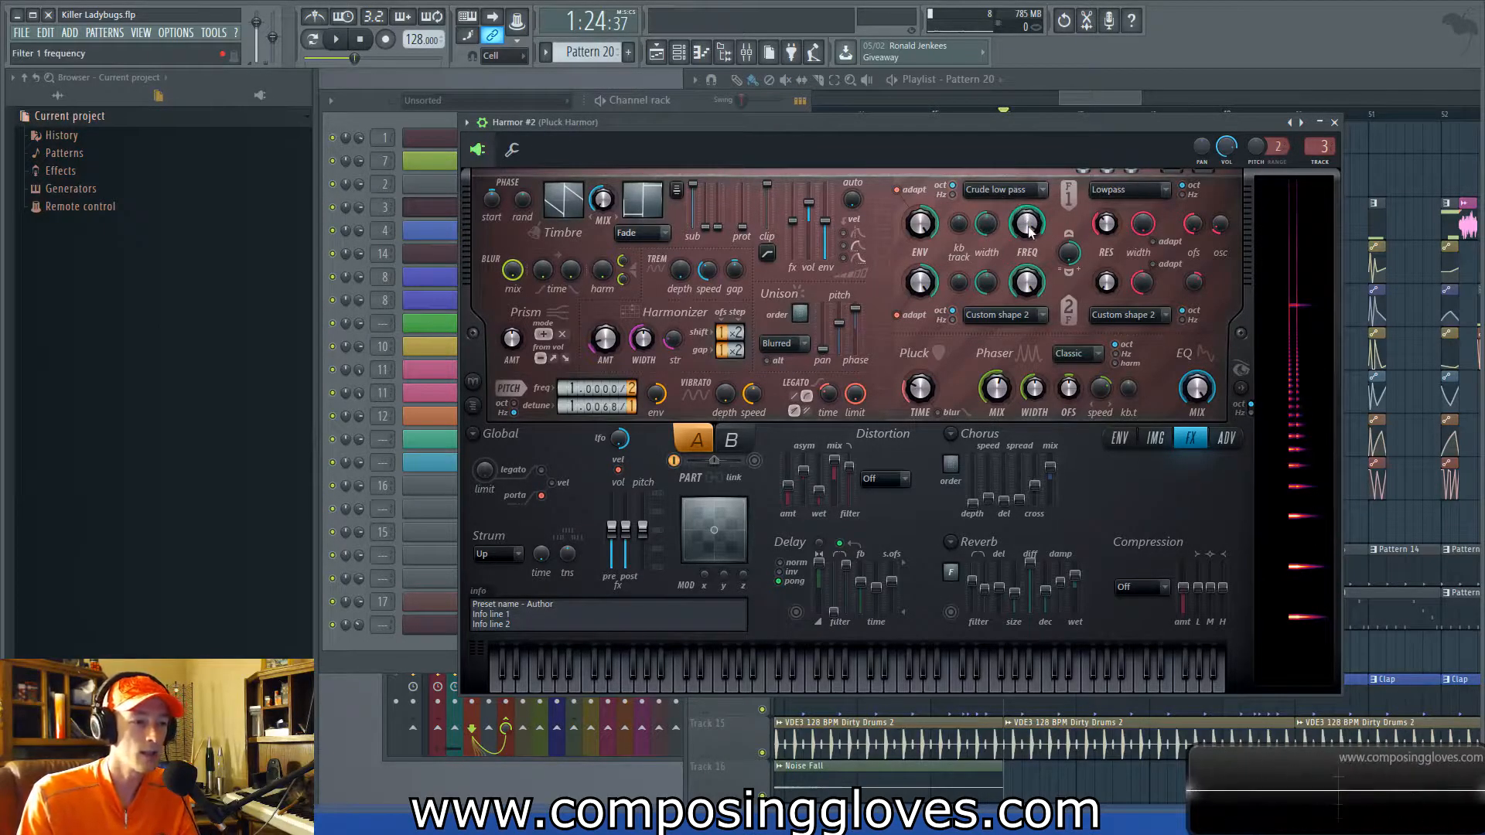
Re-enable delay, reverb, chorus and unison in Harmor #2 and set the distortion type to Bitcrush.
drag(1030, 231, 1029, 270)
click(796, 612)
click(951, 612)
drag(951, 466, 951, 450)
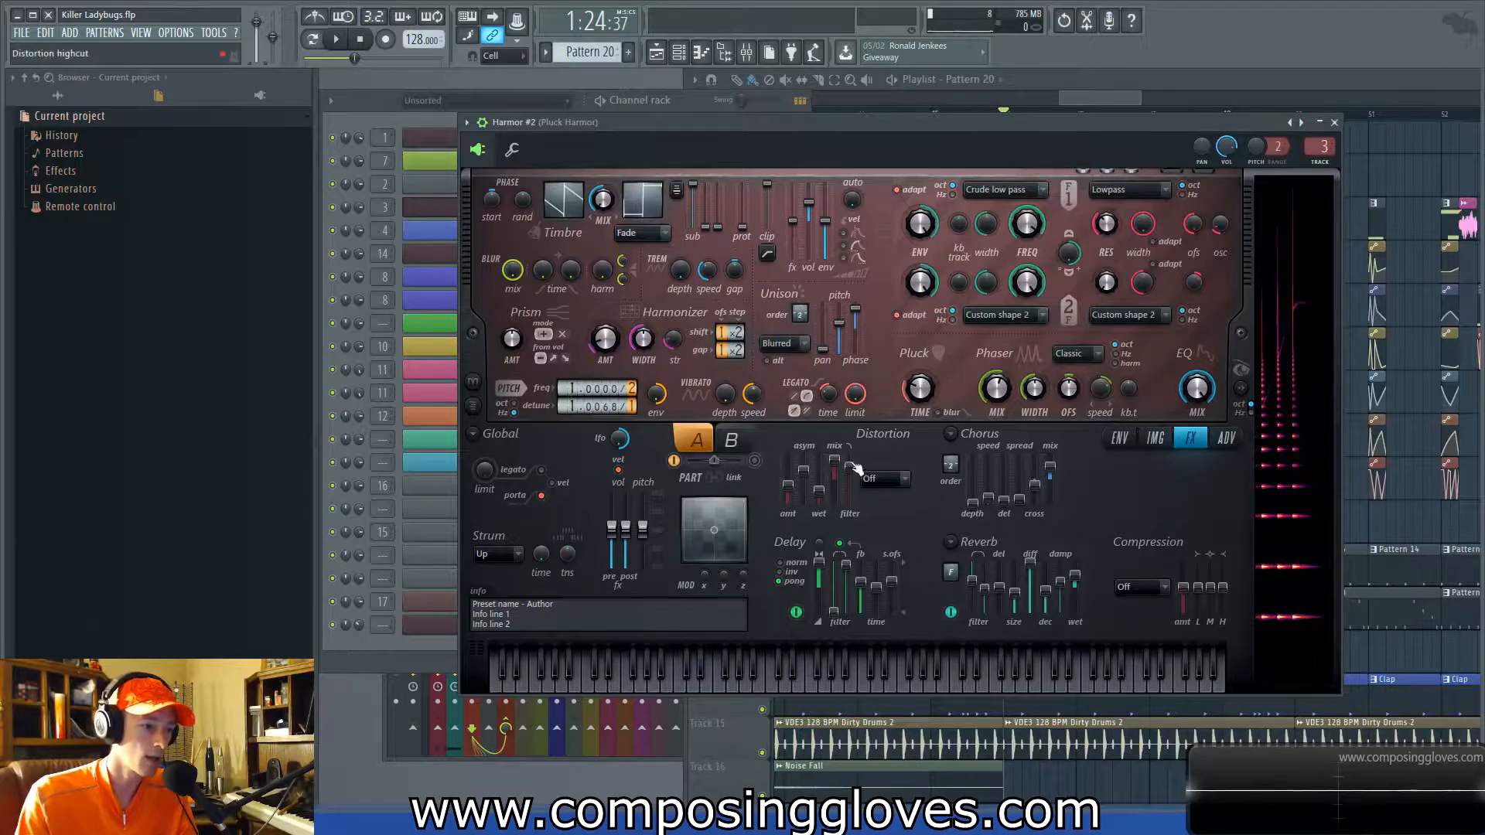
click(878, 479)
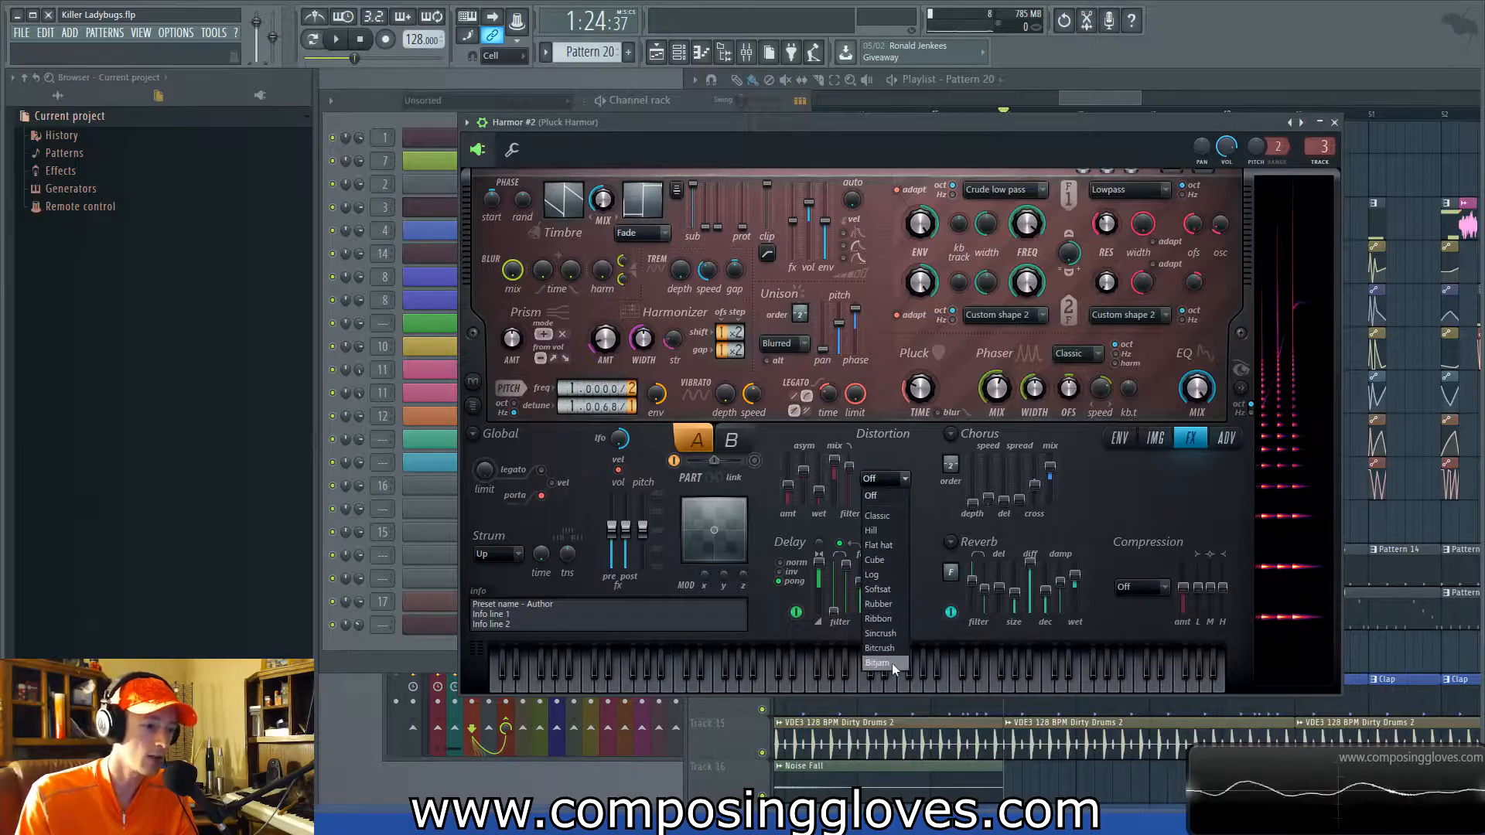
click(894, 649)
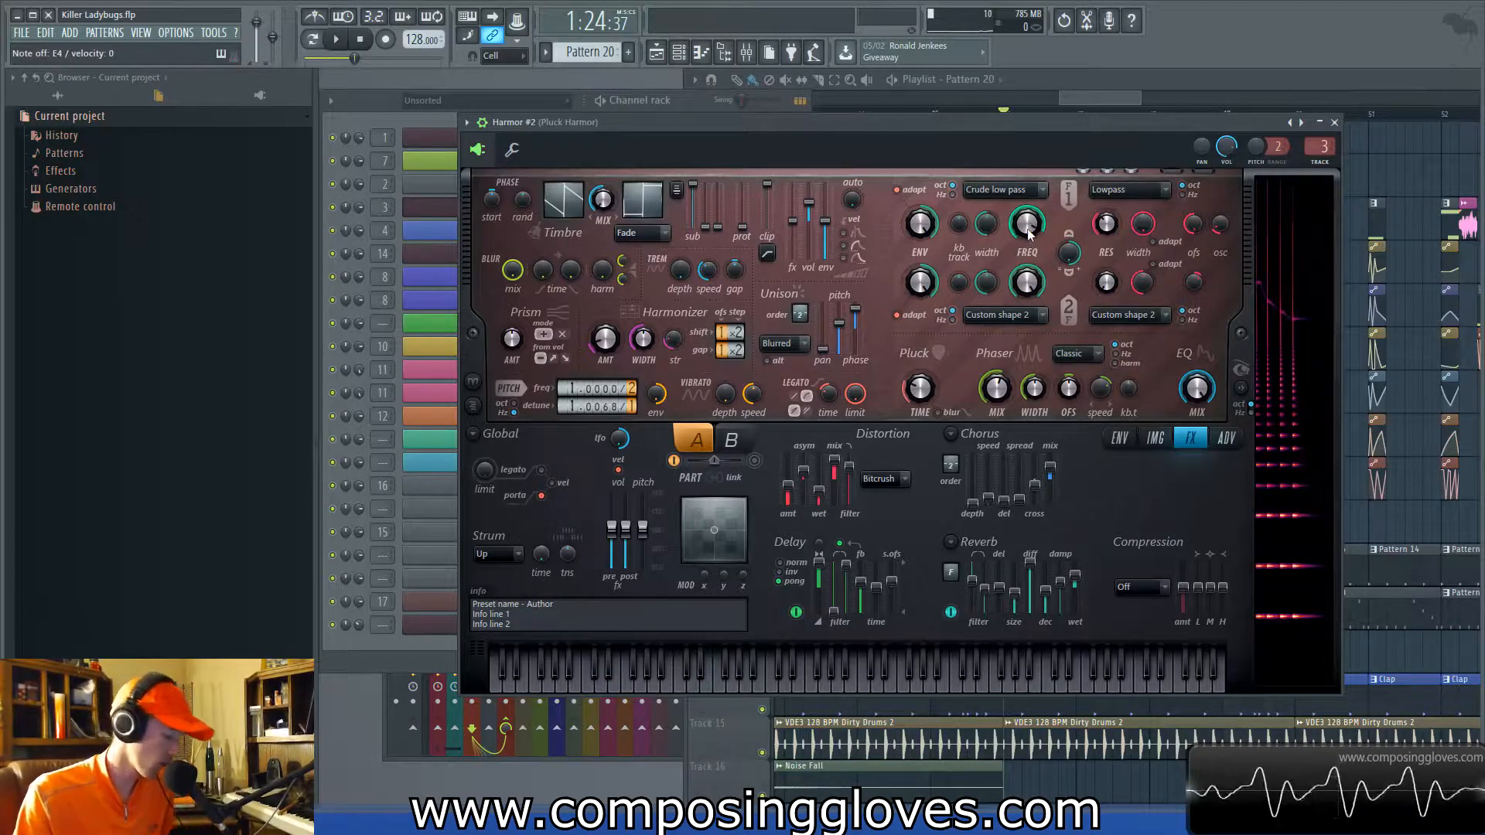
Try a different filter 1 frequency in Harmor #2 and undo the tweak.
key(ctrl+z)
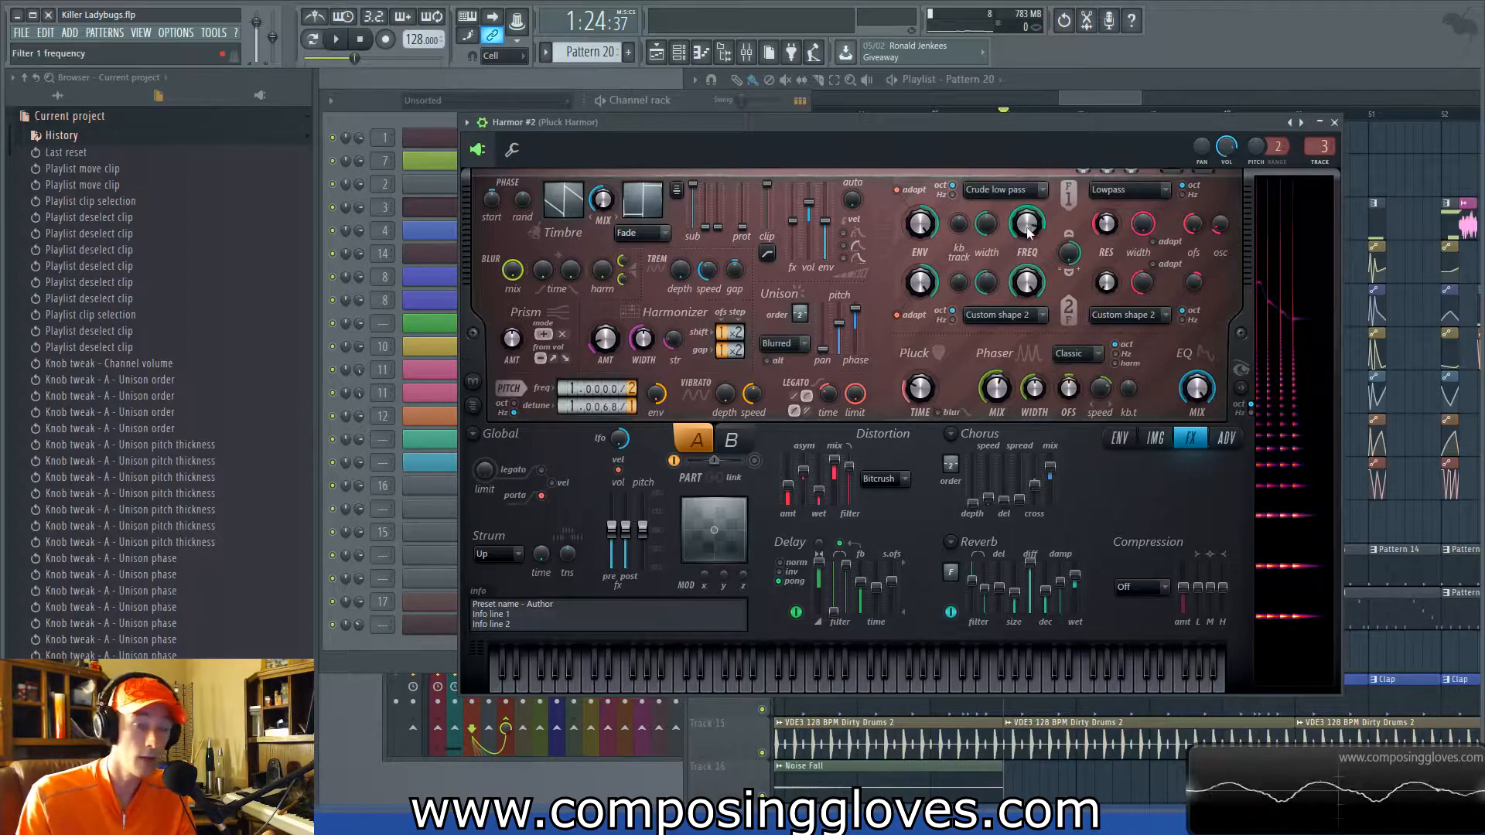
drag(1027, 231, 1029, 226)
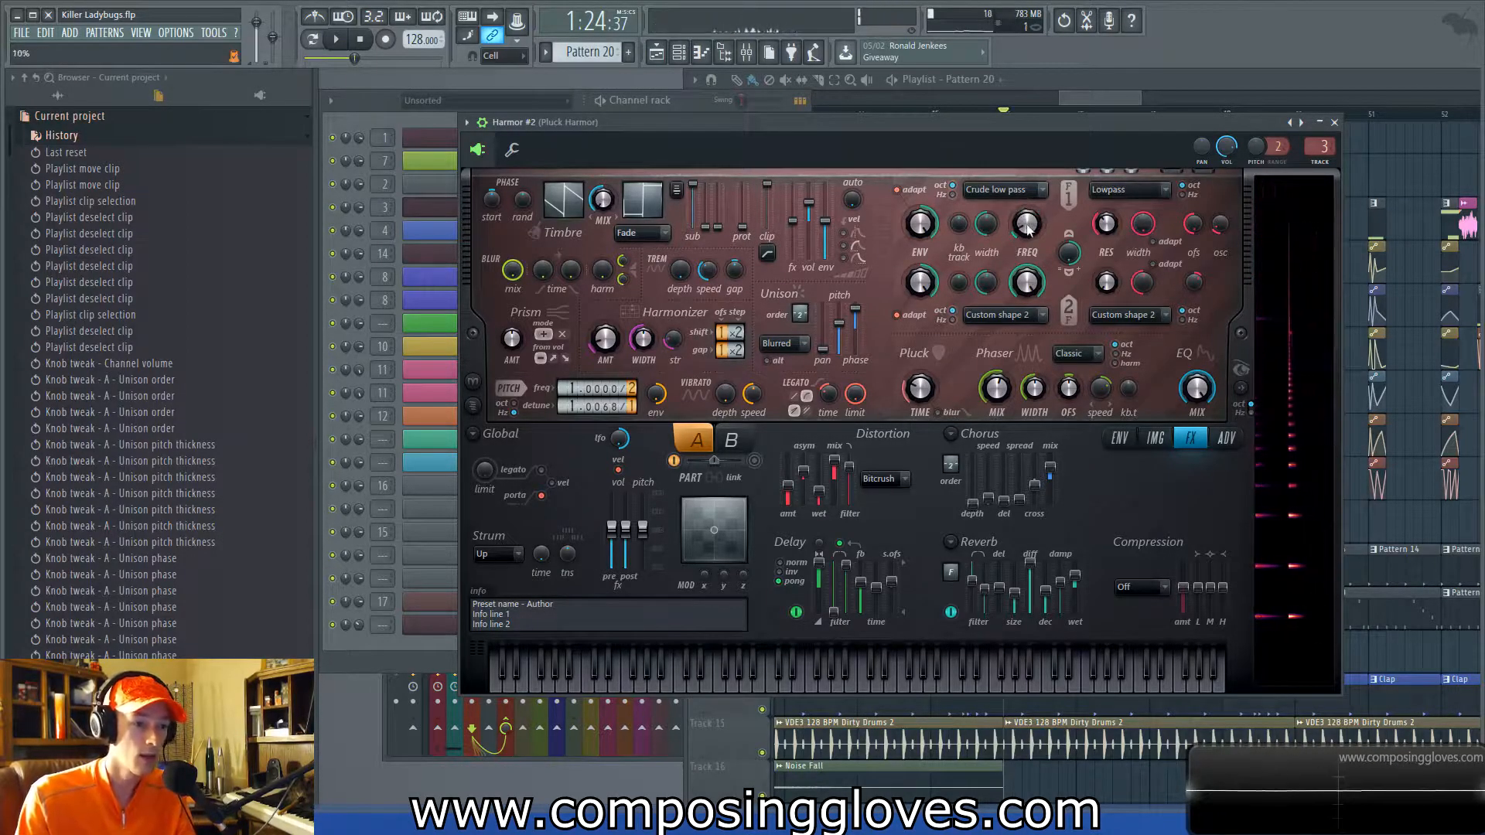
key(ctrl+z)
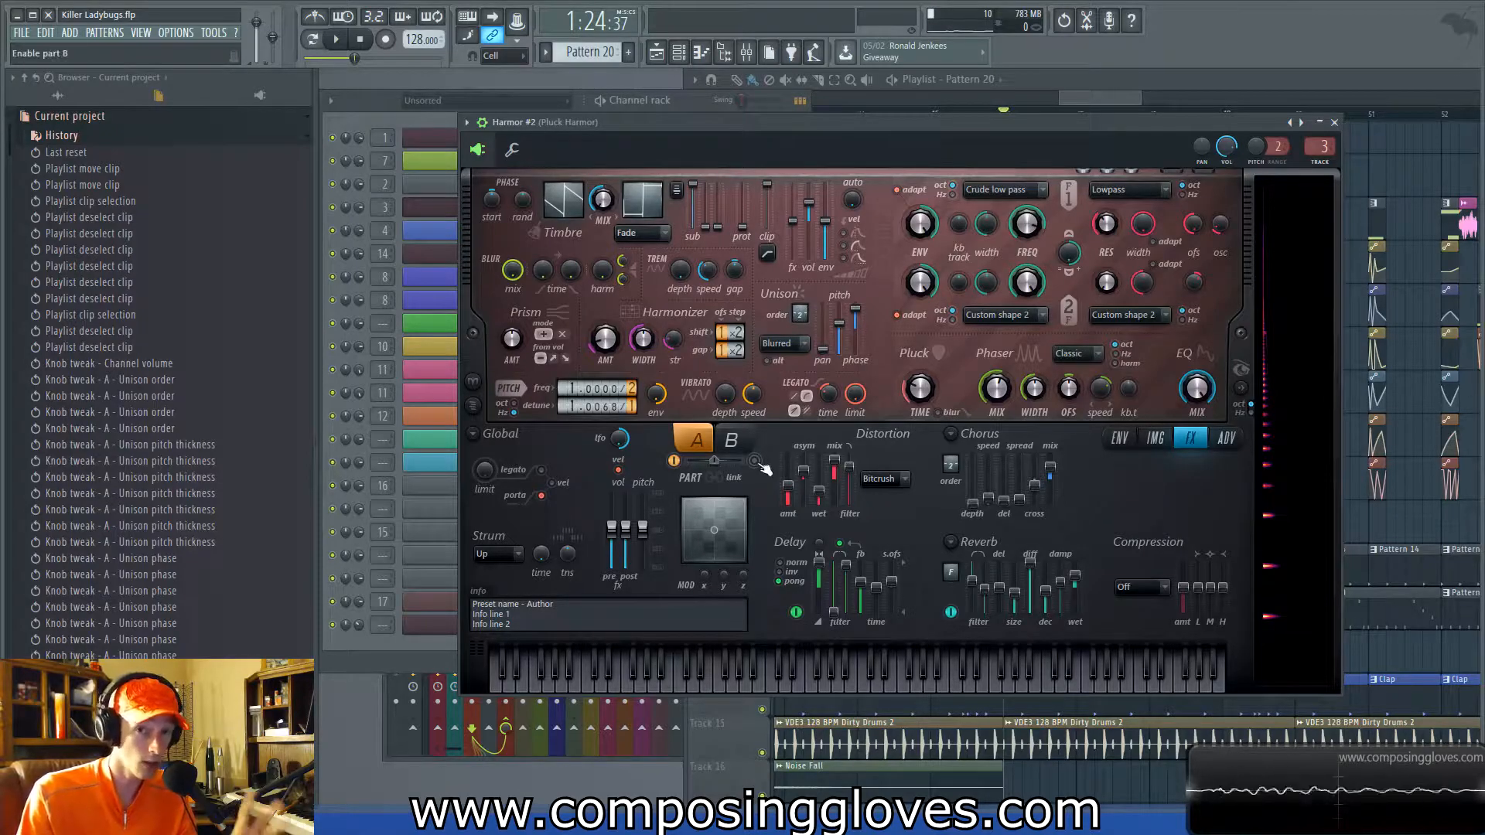
Switch Harmor #2's delay, reverb, chorus and unison off again and set the distortion type to Off.
click(796, 612)
click(951, 612)
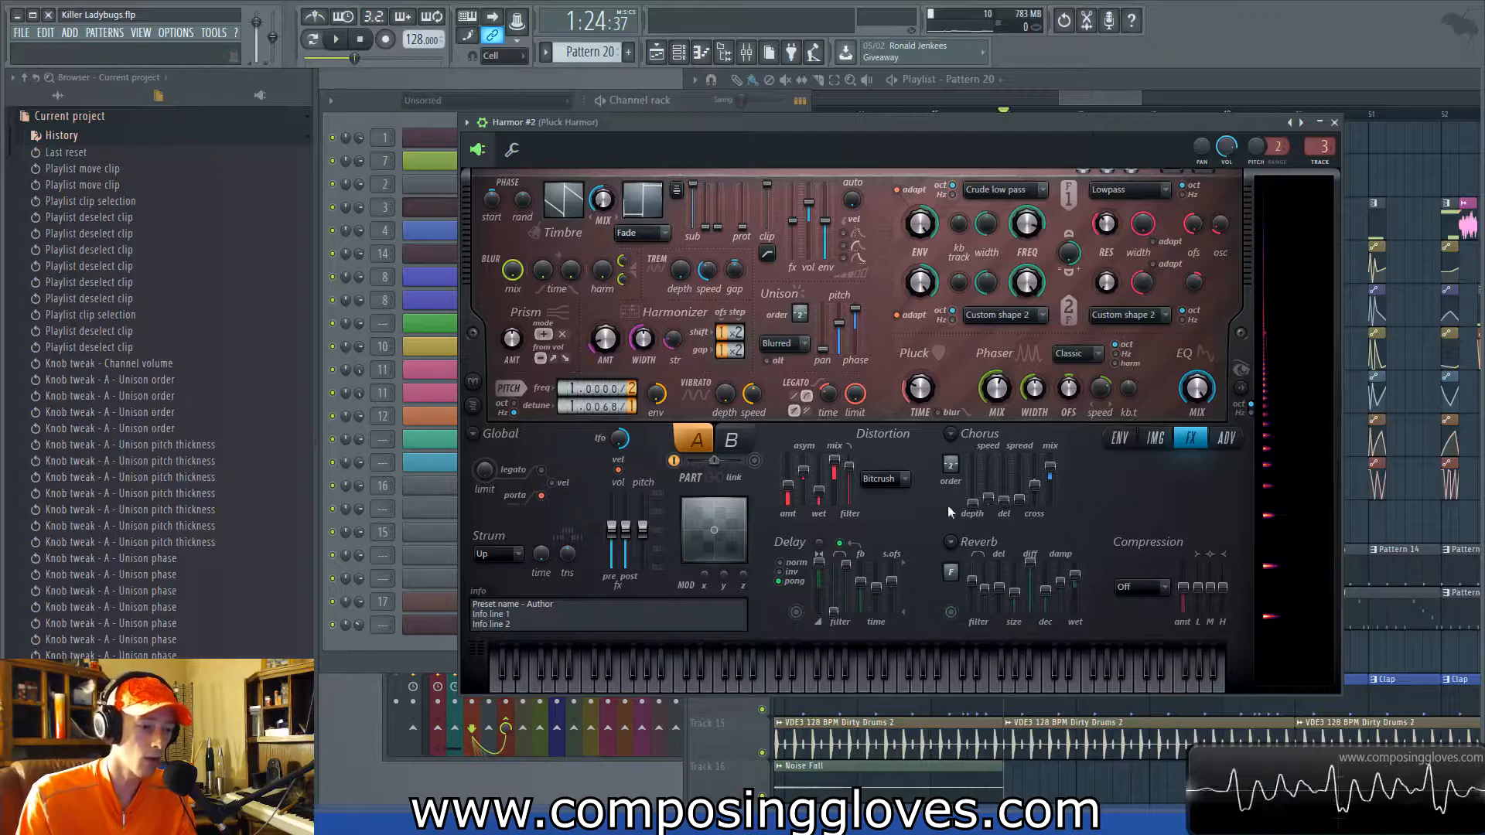
click(881, 479)
click(888, 494)
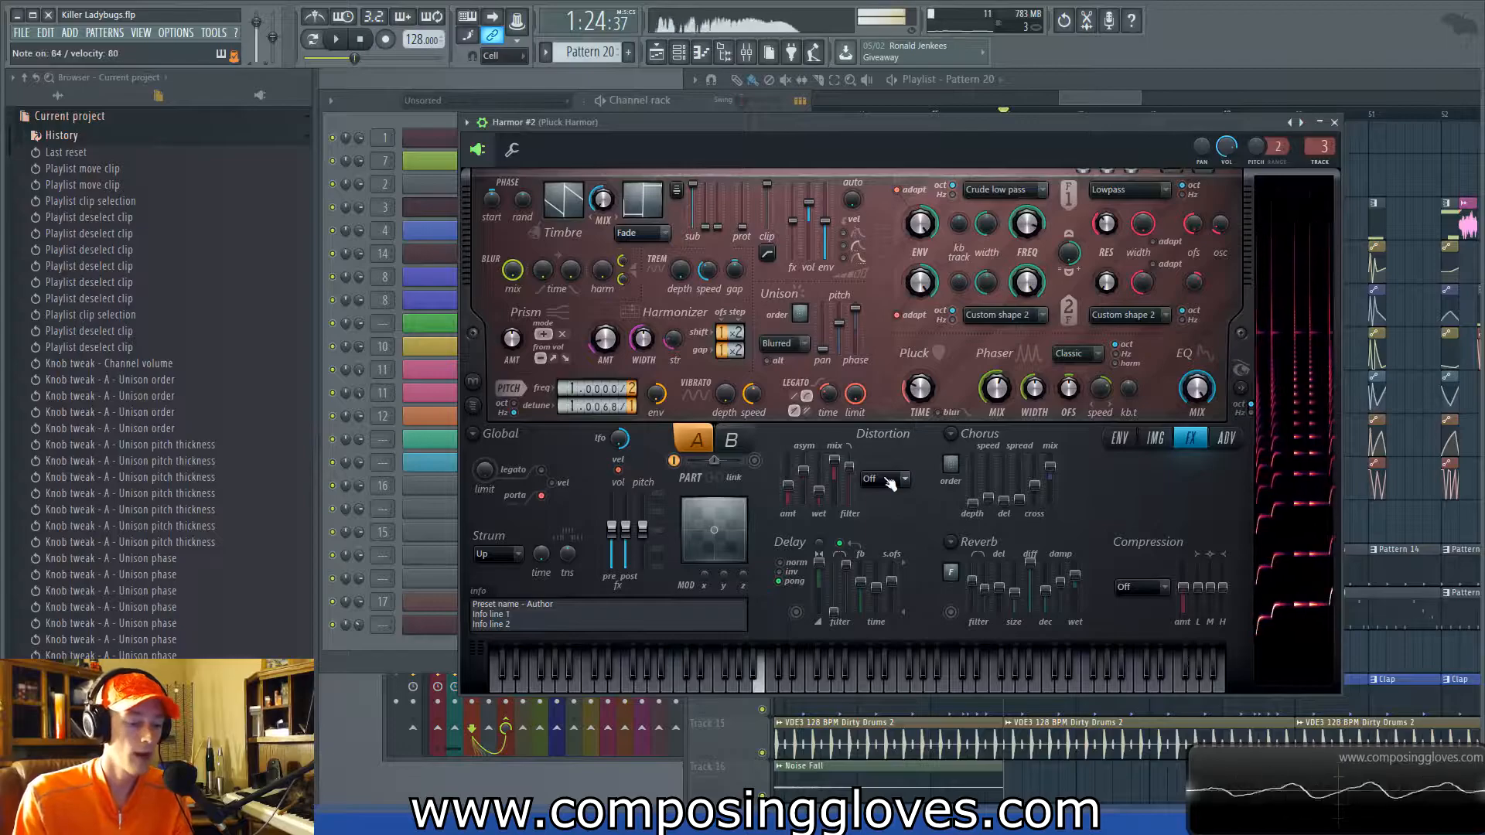
Rebuild Harmor #2's effects with Bitcrush distortion, reverb and delay enabled, and raised chorus and unison orders.
click(889, 481)
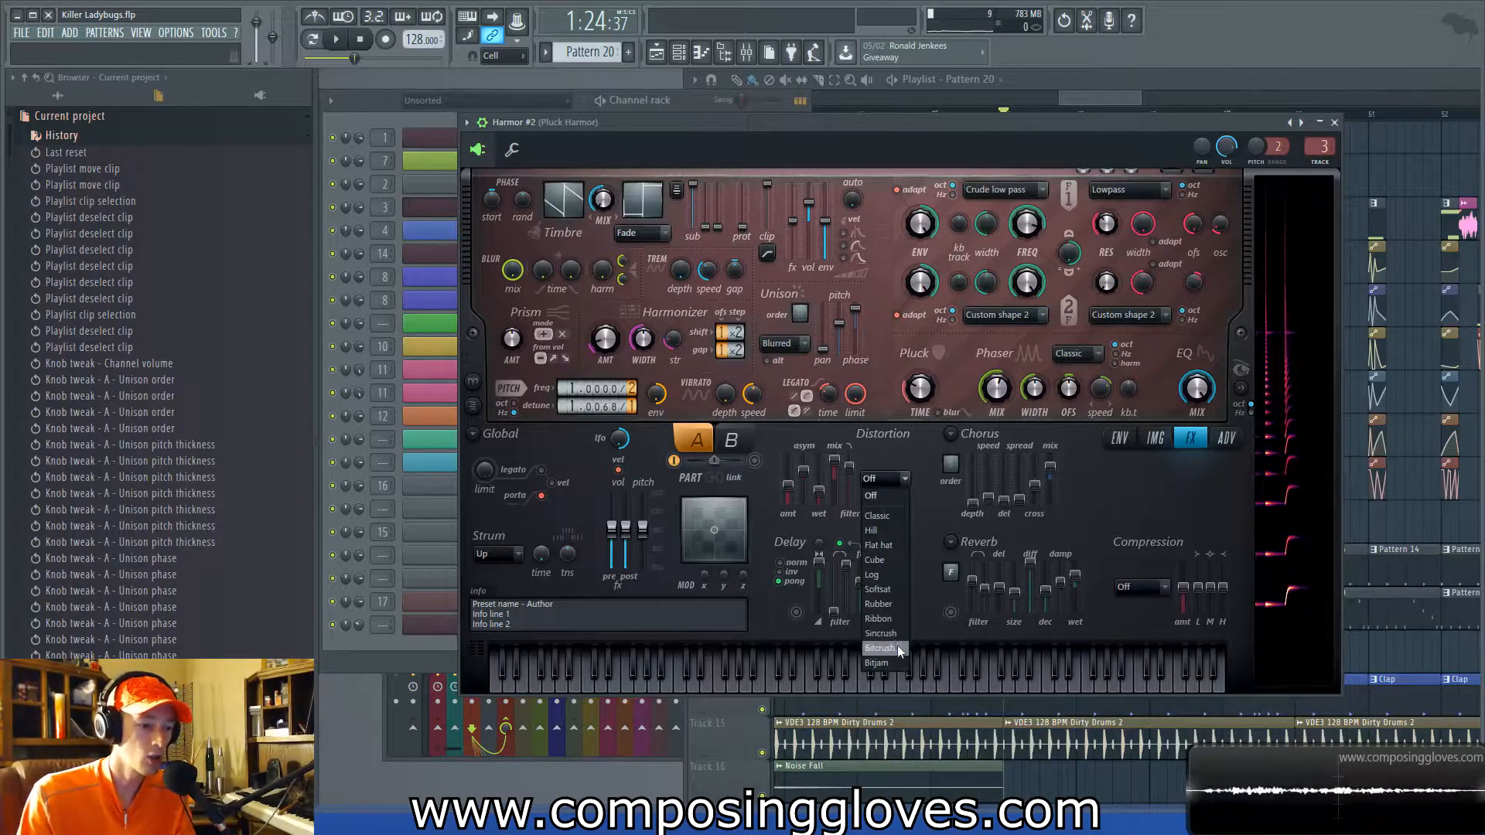
click(897, 647)
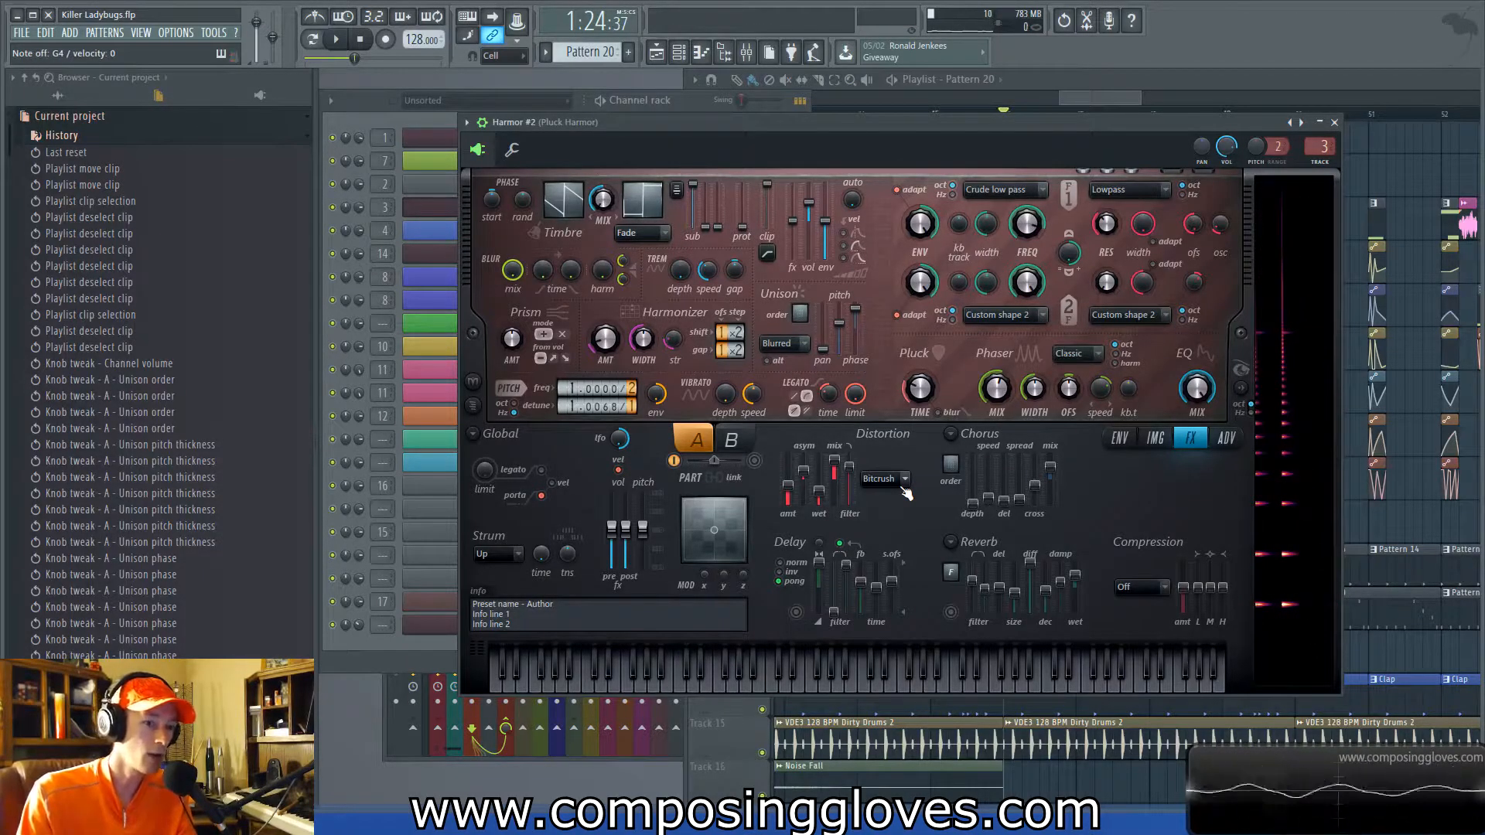
click(951, 612)
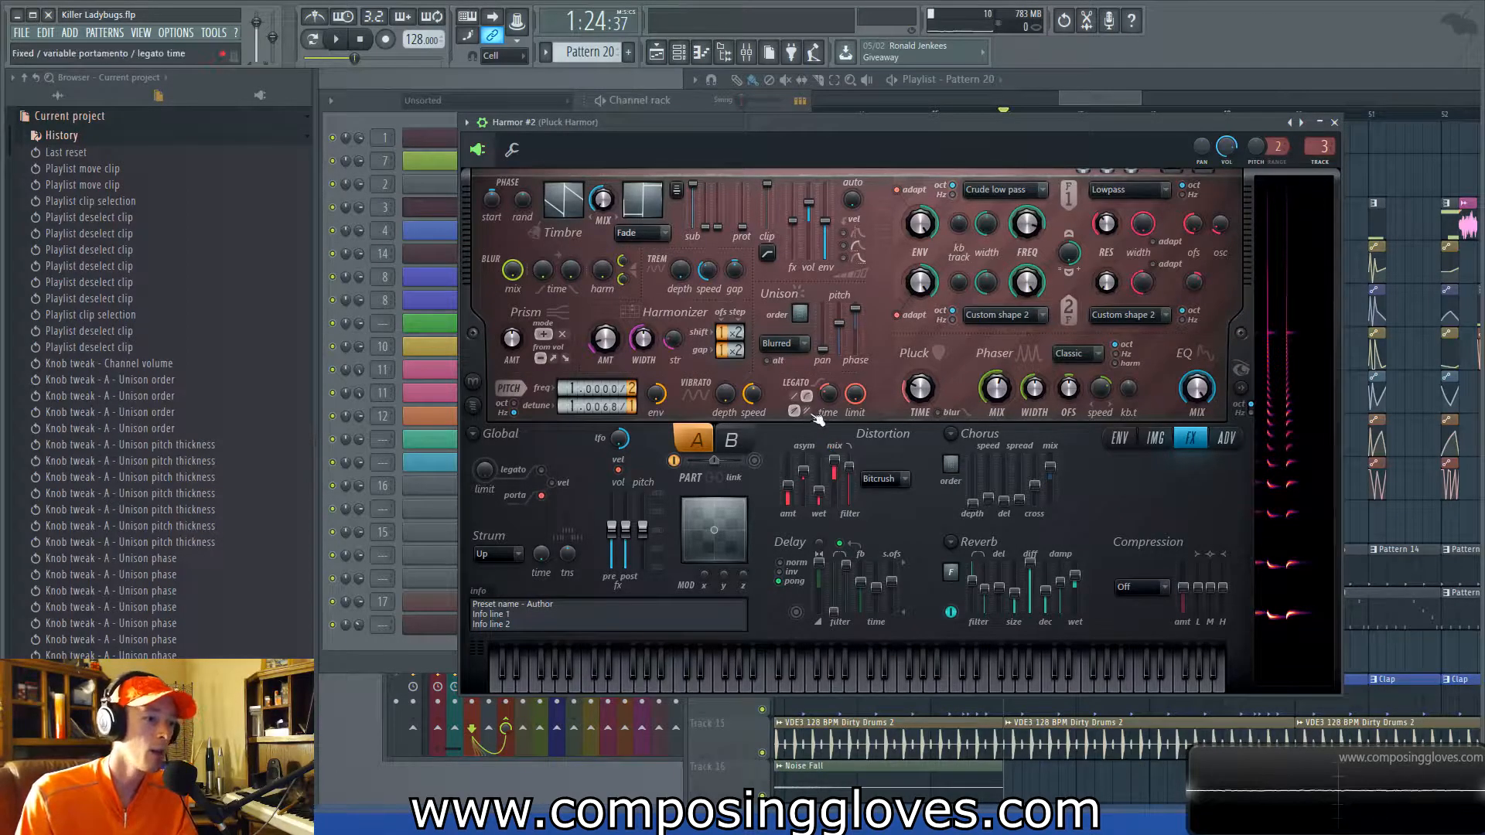
click(796, 612)
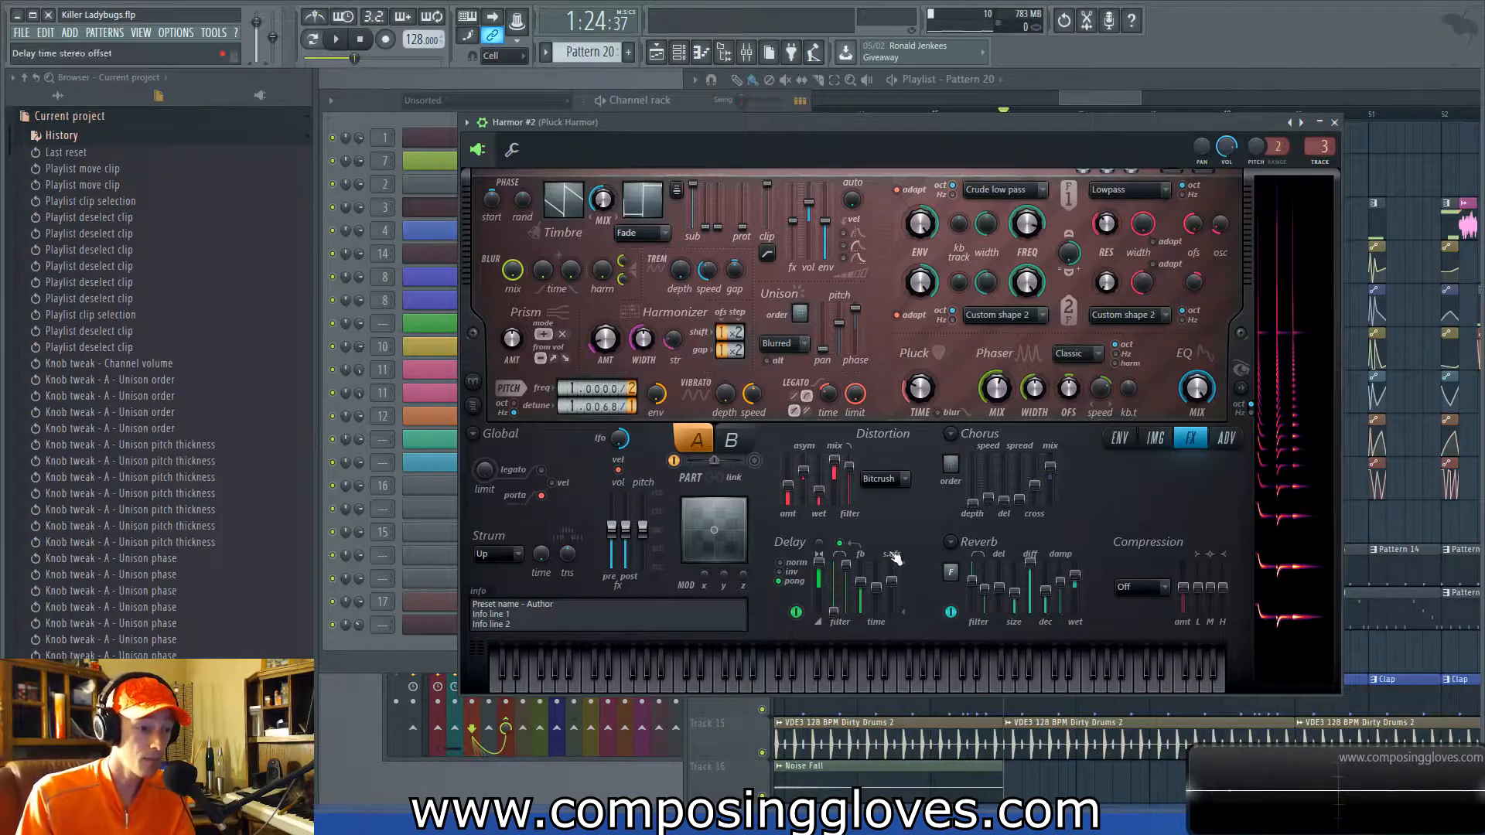
click(951, 464)
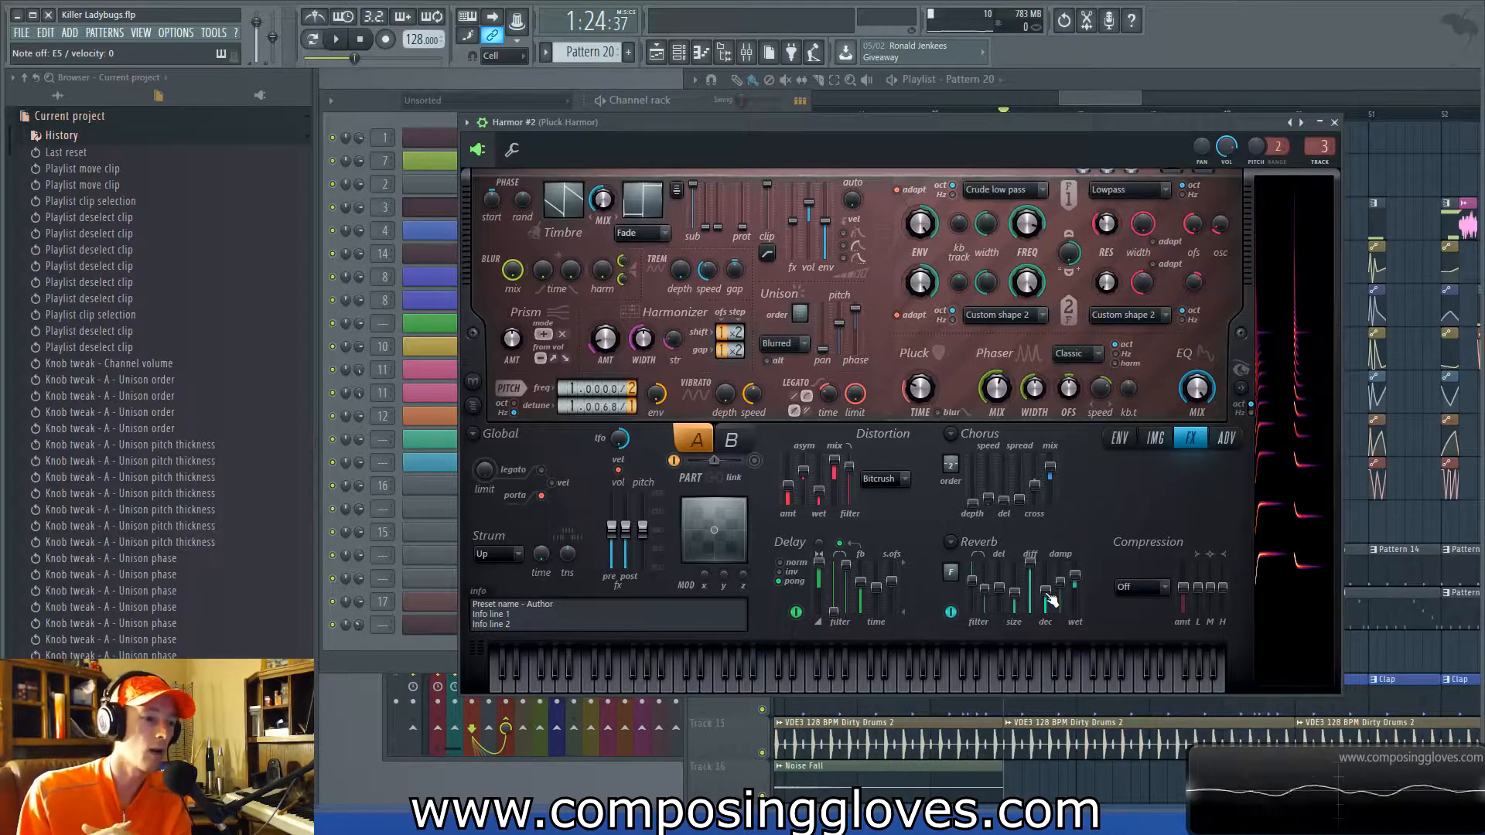
drag(799, 315, 800, 306)
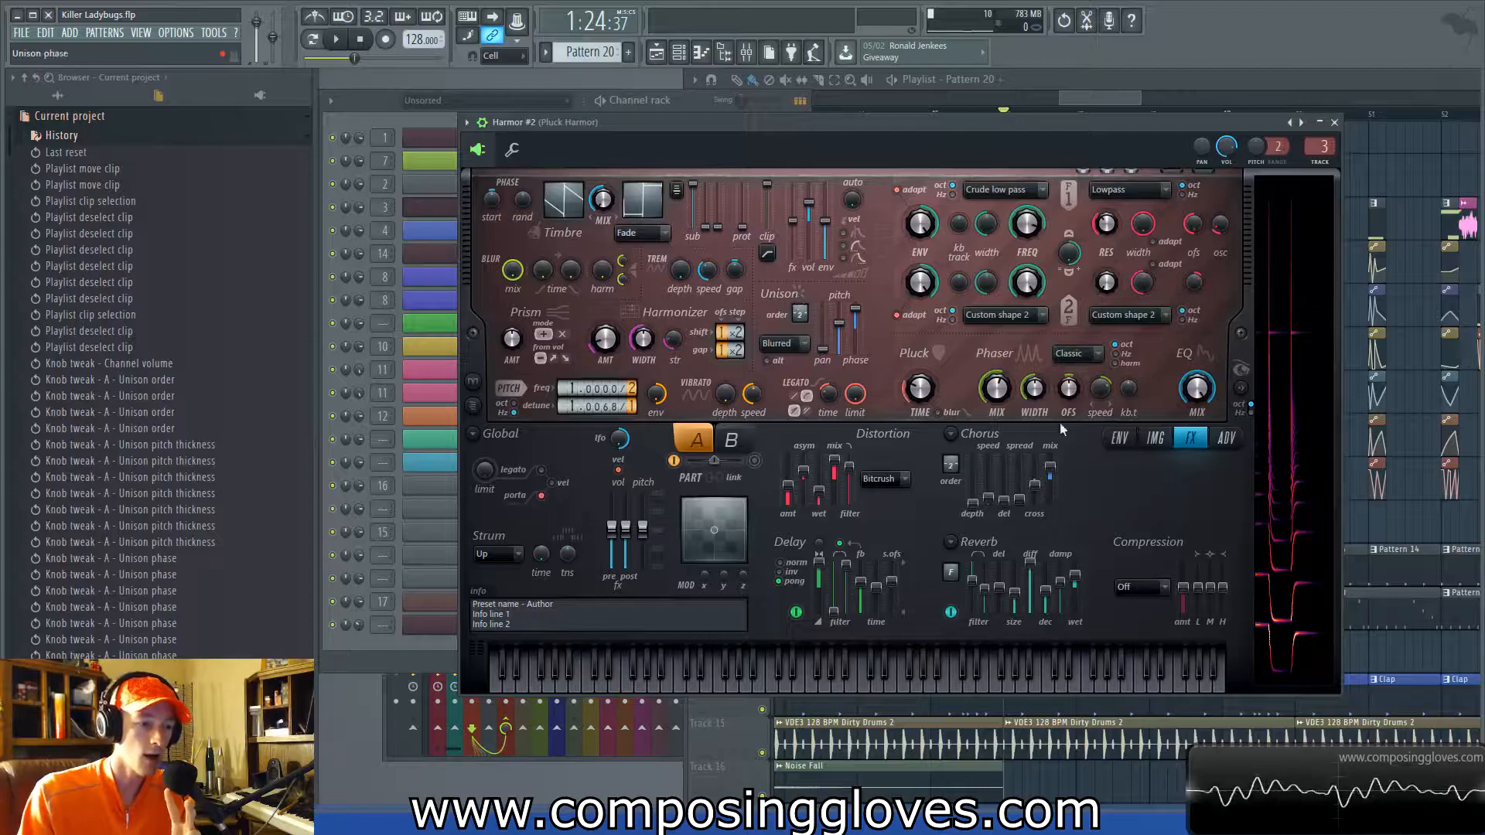
Examine Harmor #2's effects processing order in the advanced settings and return to the effects section.
click(1226, 438)
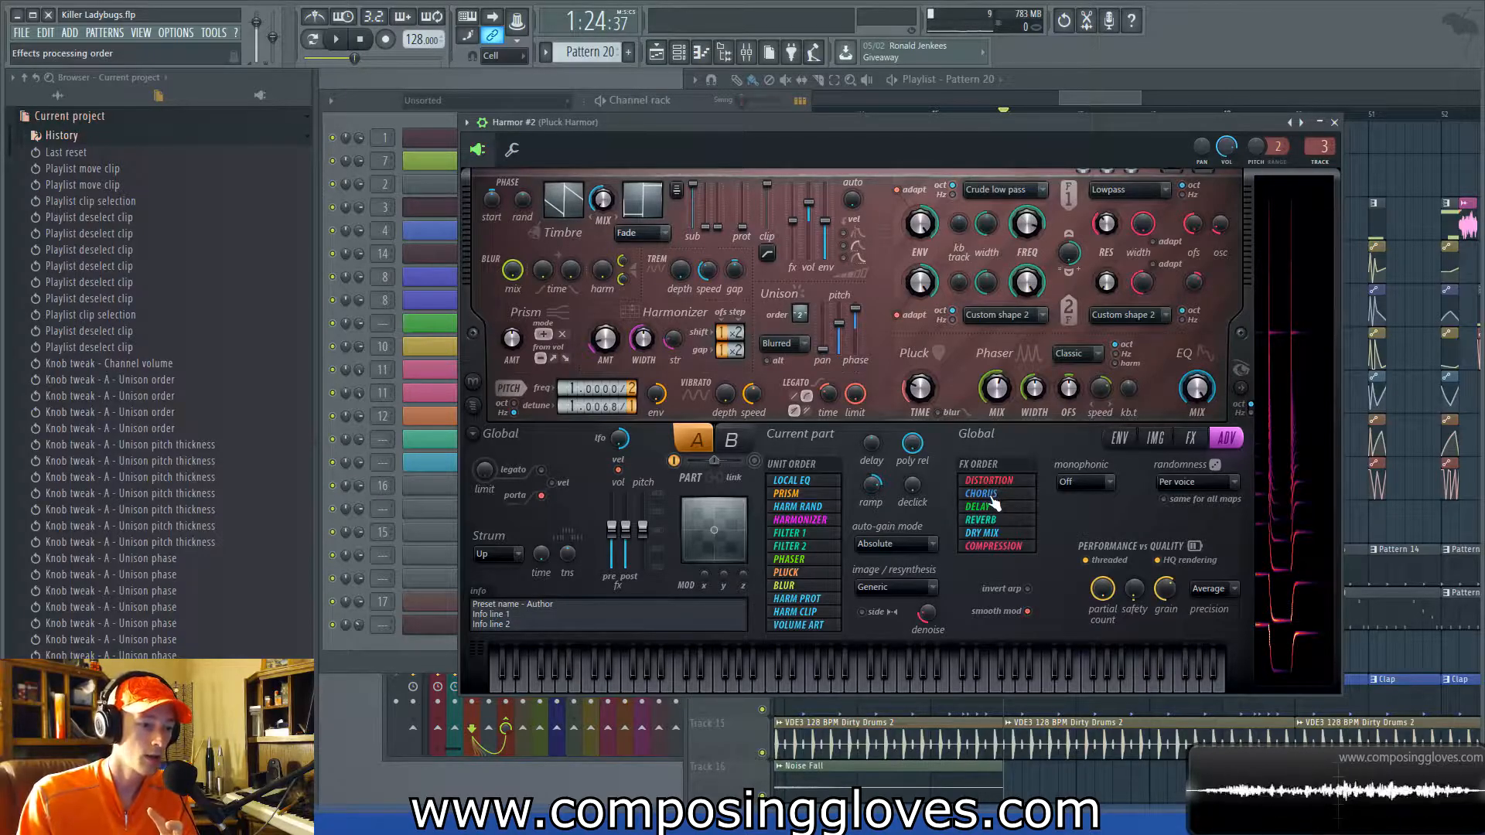
click(1156, 438)
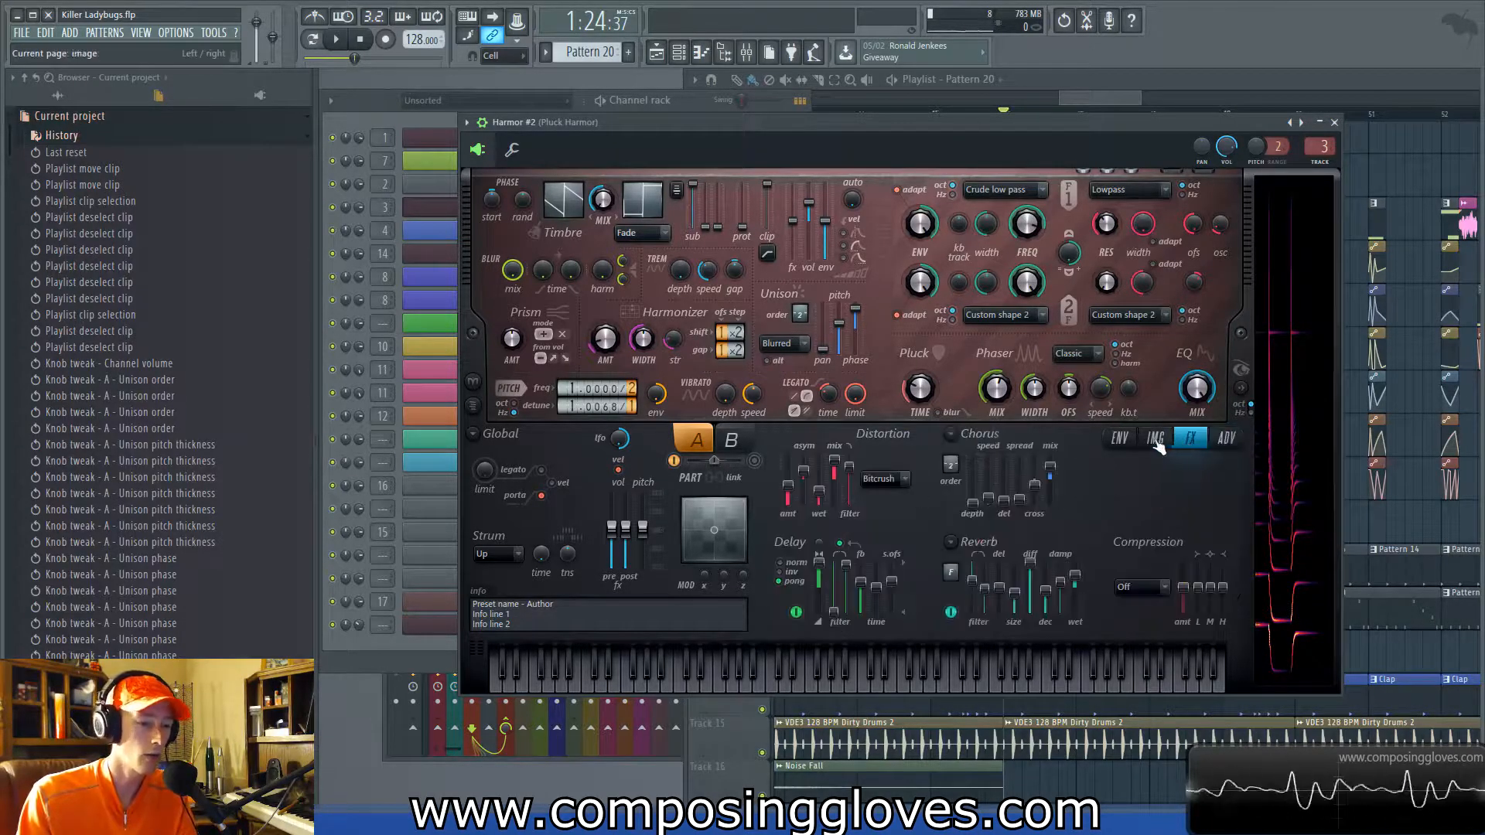
click(1116, 439)
click(1192, 440)
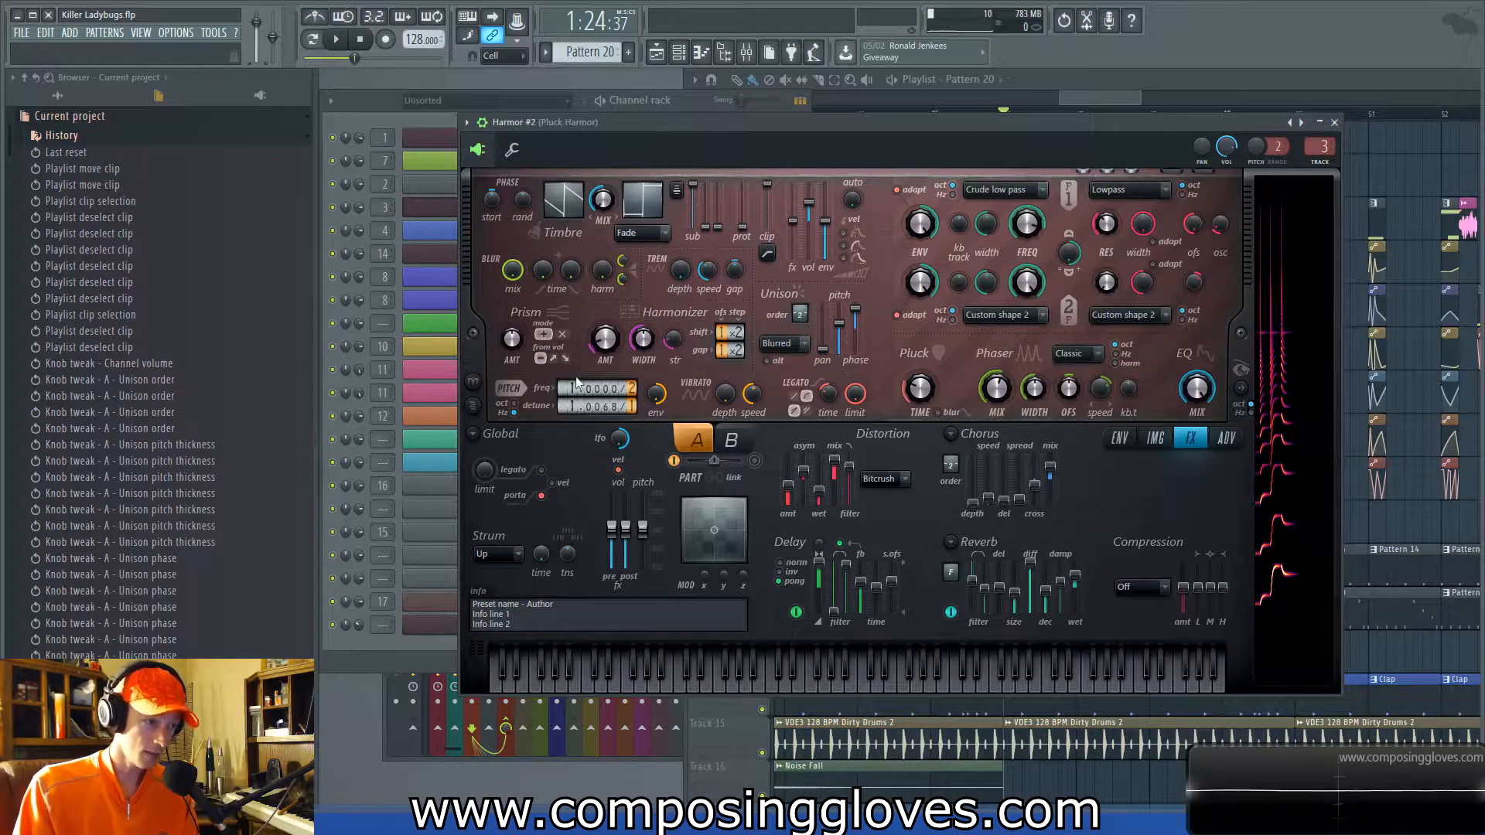
Try another frequency divider in Harmor #2's pitch section to compare the octave, and restore it to 2.
click(632, 388)
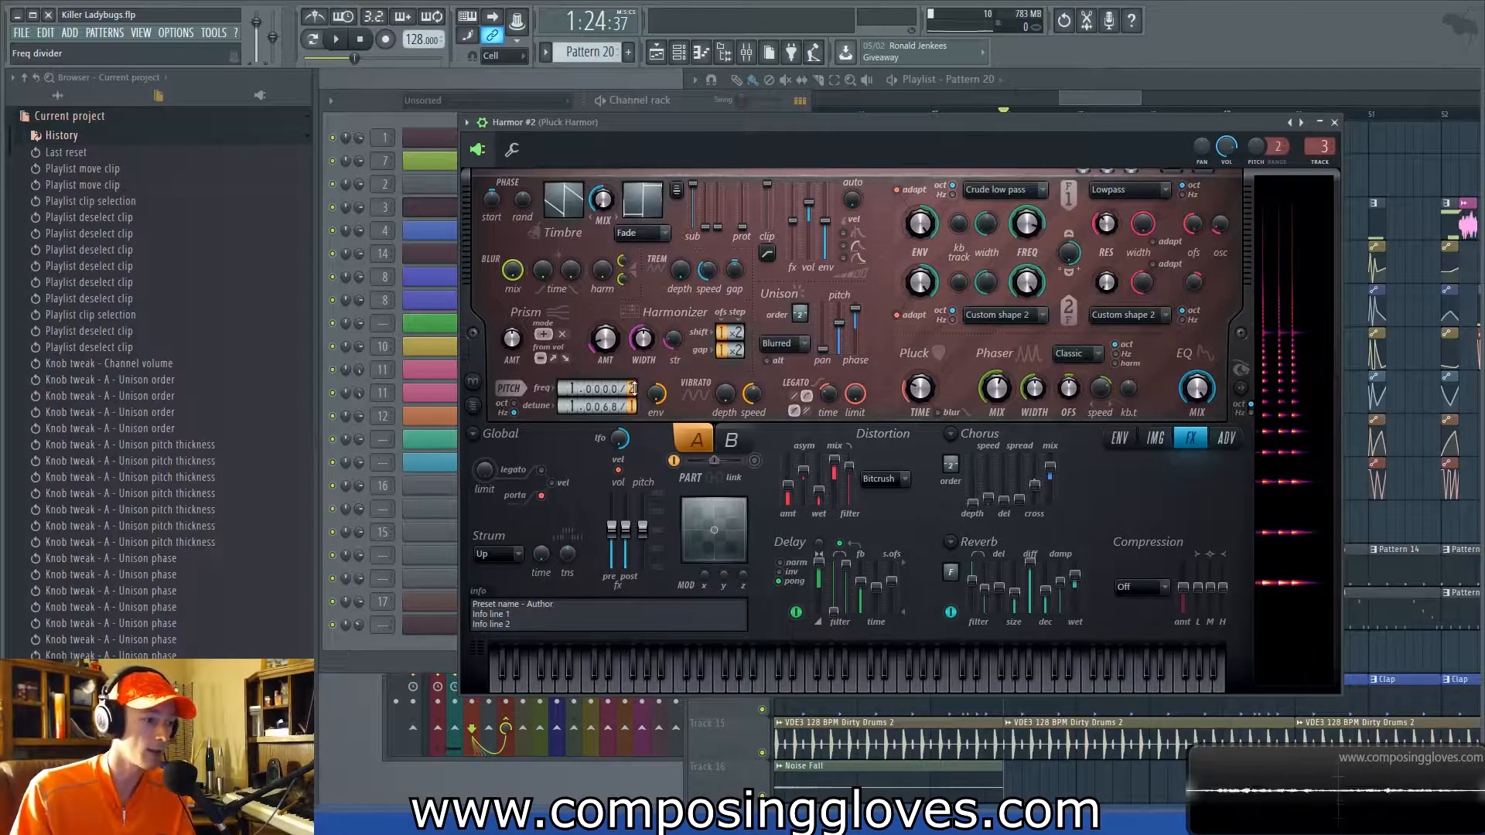
drag(632, 389, 632, 395)
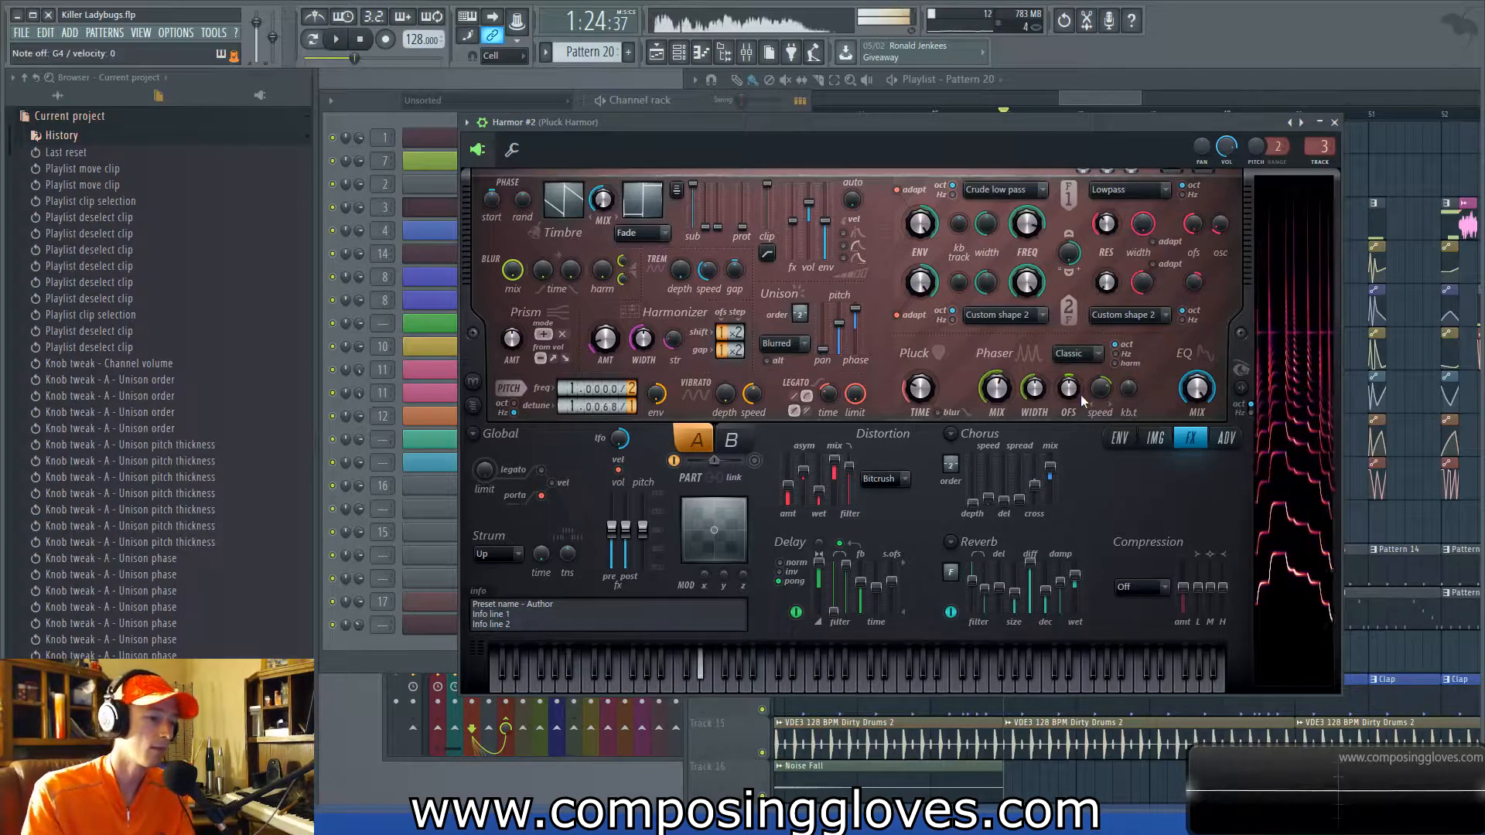
Add a new Harmor channel to the channel rack and place its window over Harmor #2.
click(328, 642)
click(492, 662)
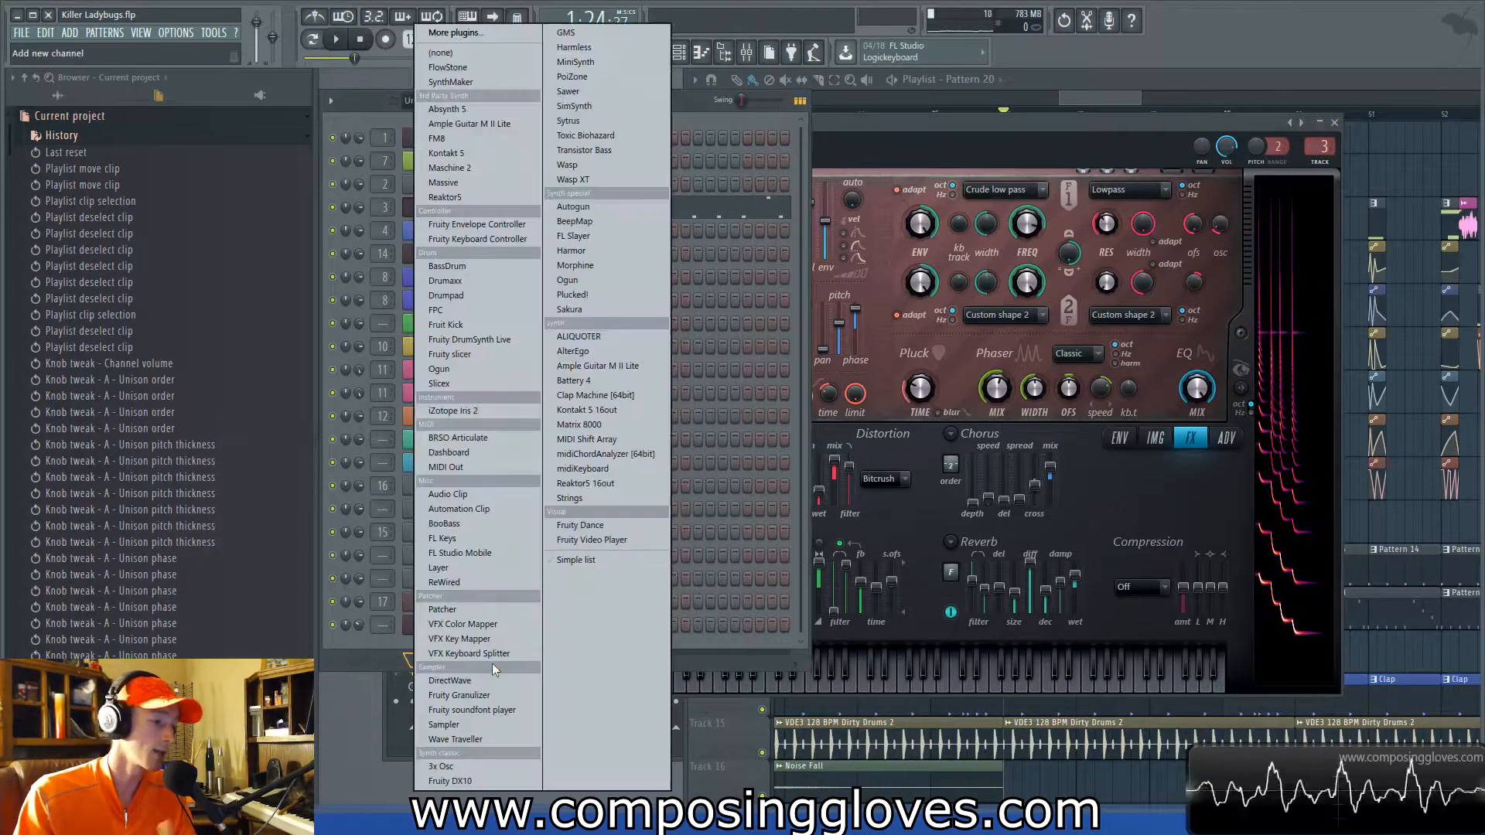
click(615, 249)
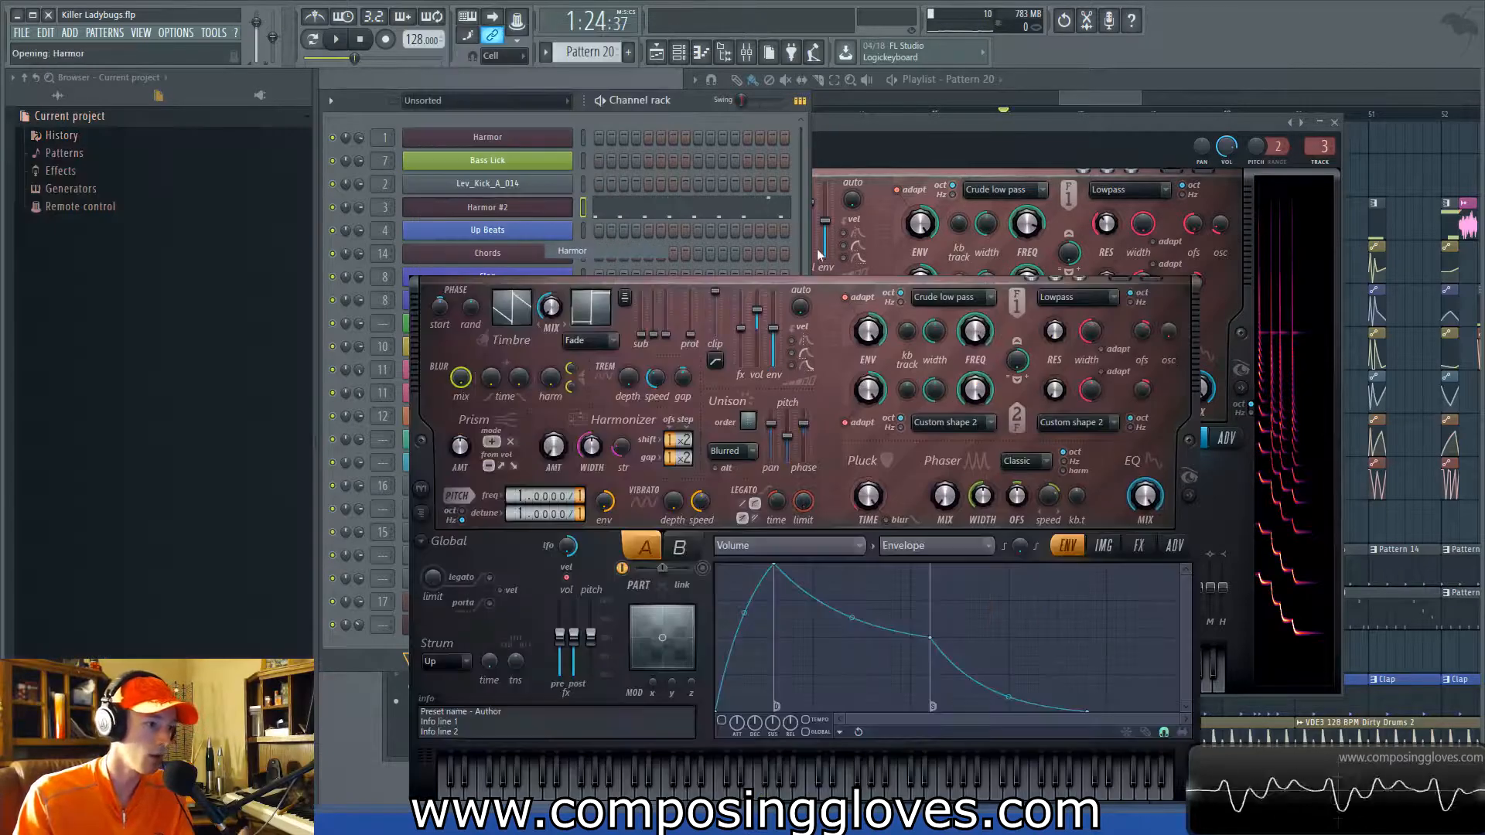
drag(796, 276, 880, 116)
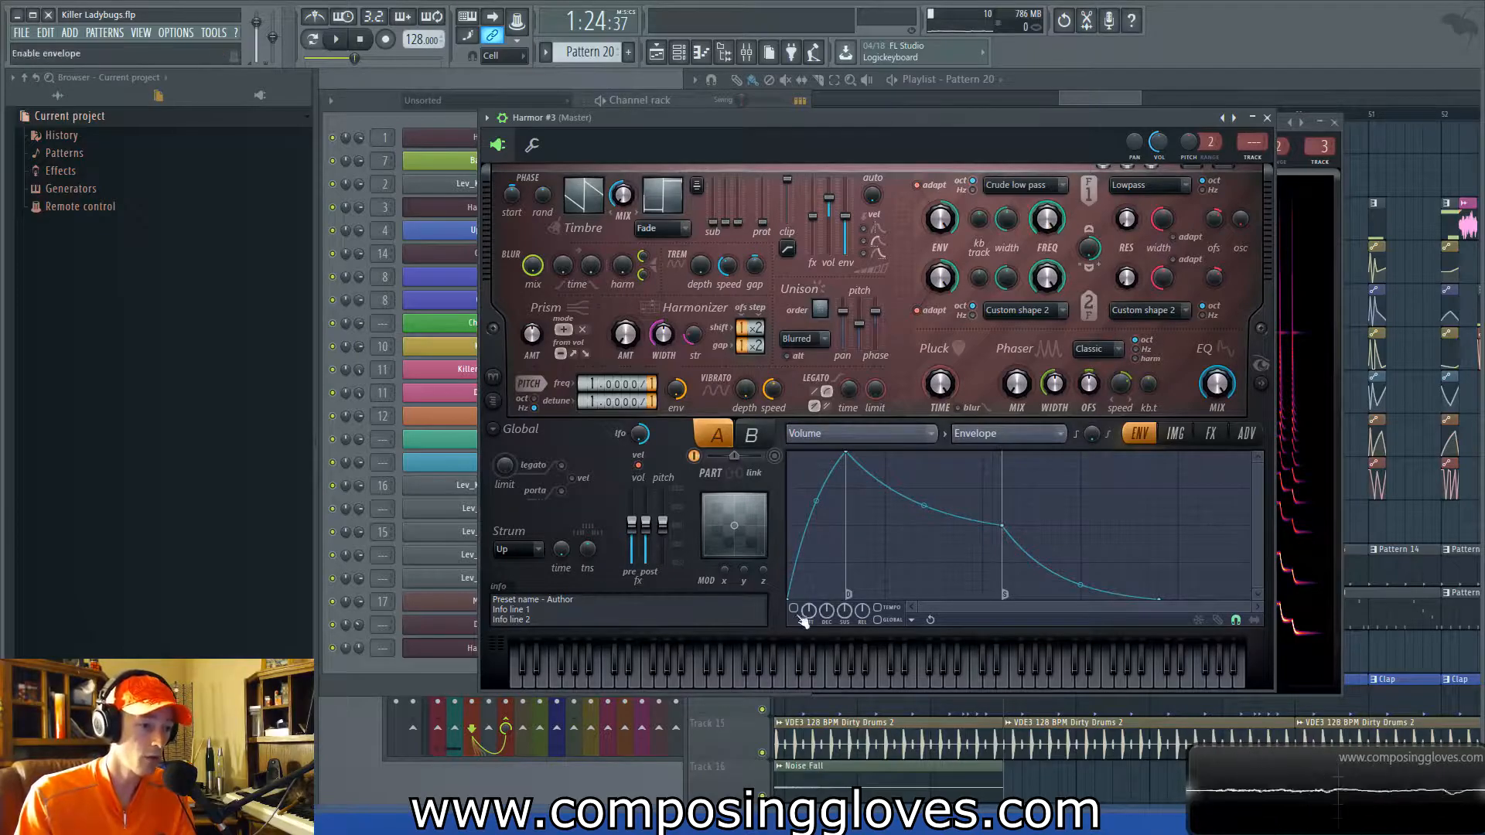
Enable Harmor #3's volume envelope and shape it into a pluck with zero attack, short decay, low sustain and short release.
drag(852, 454, 790, 454)
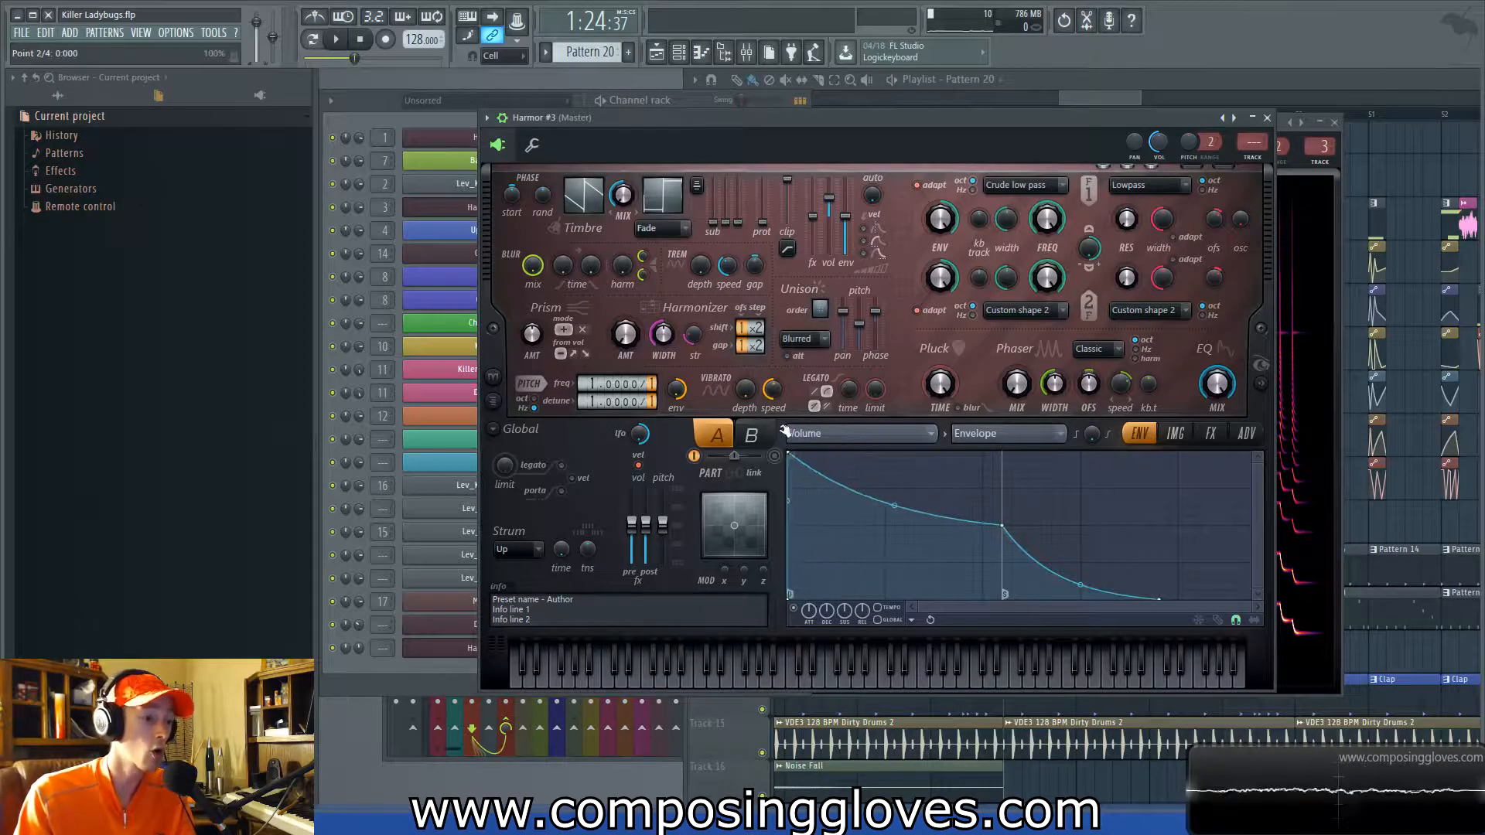
drag(1006, 528, 872, 540)
drag(1157, 599, 940, 597)
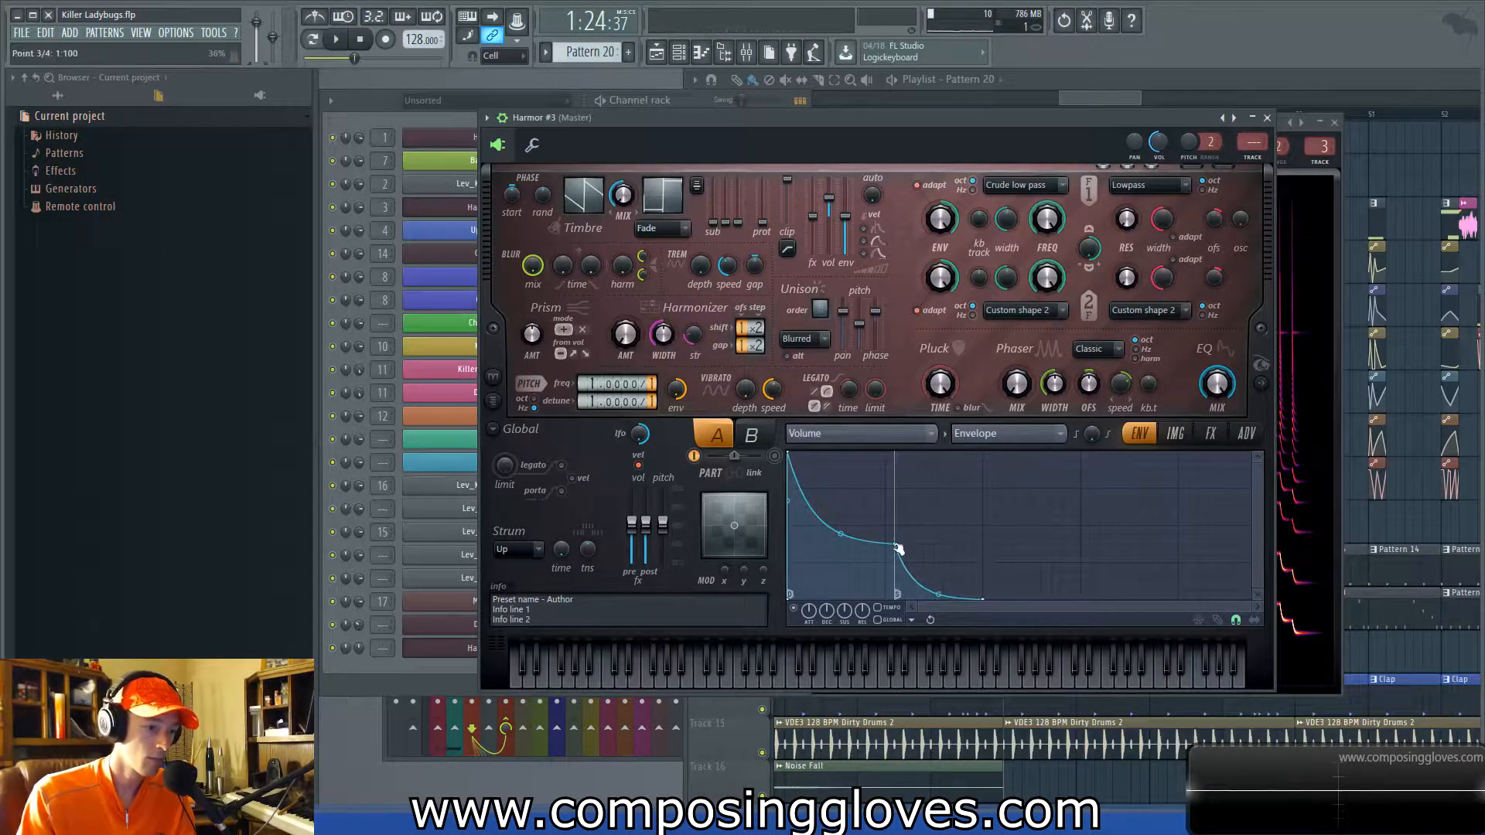
drag(894, 548, 885, 580)
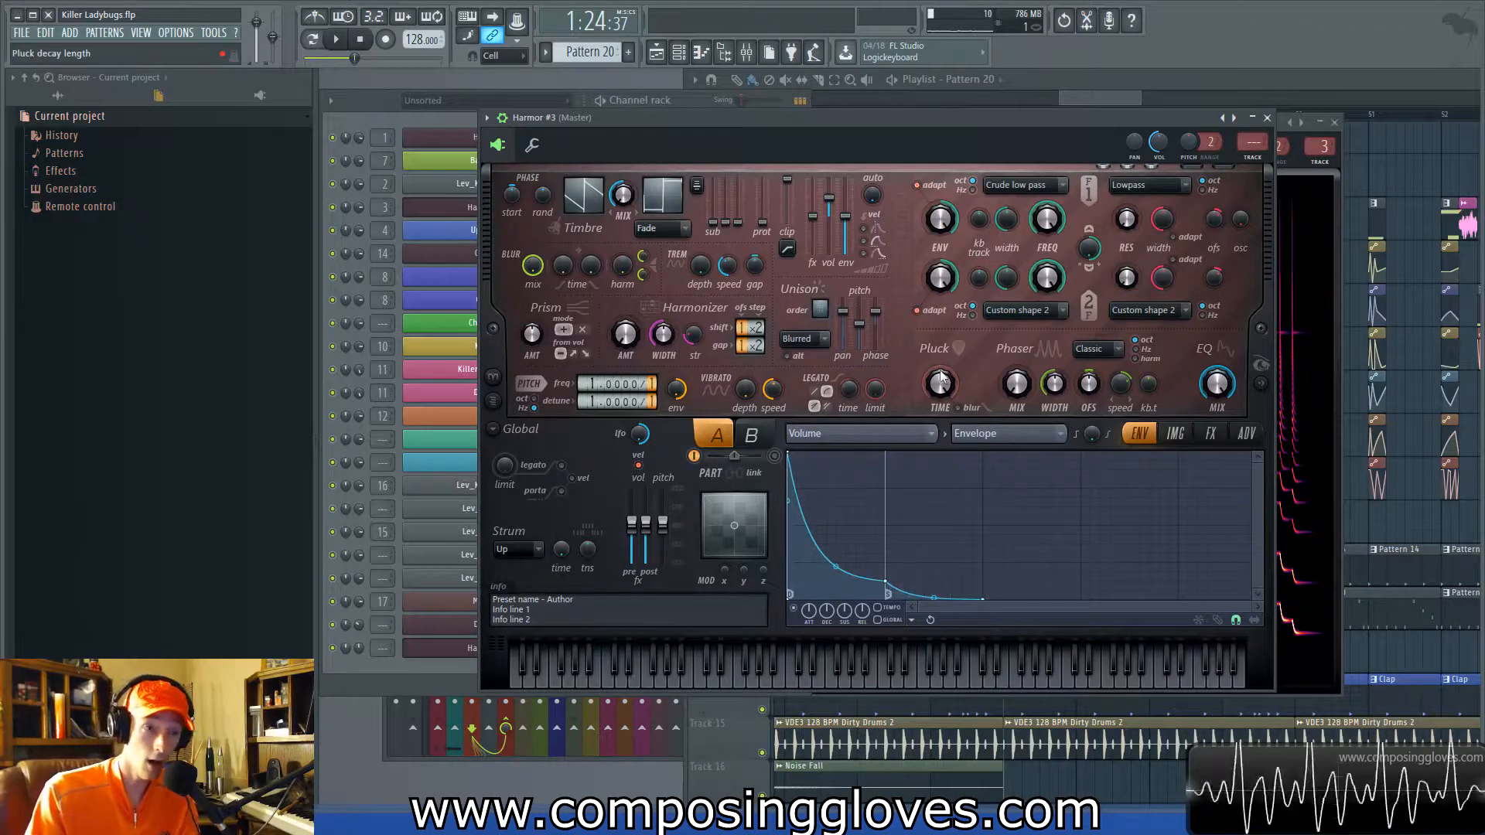
Move the Harmor #3 window to match Harmor #2's position and show its spectral display.
drag(1038, 117, 1019, 118)
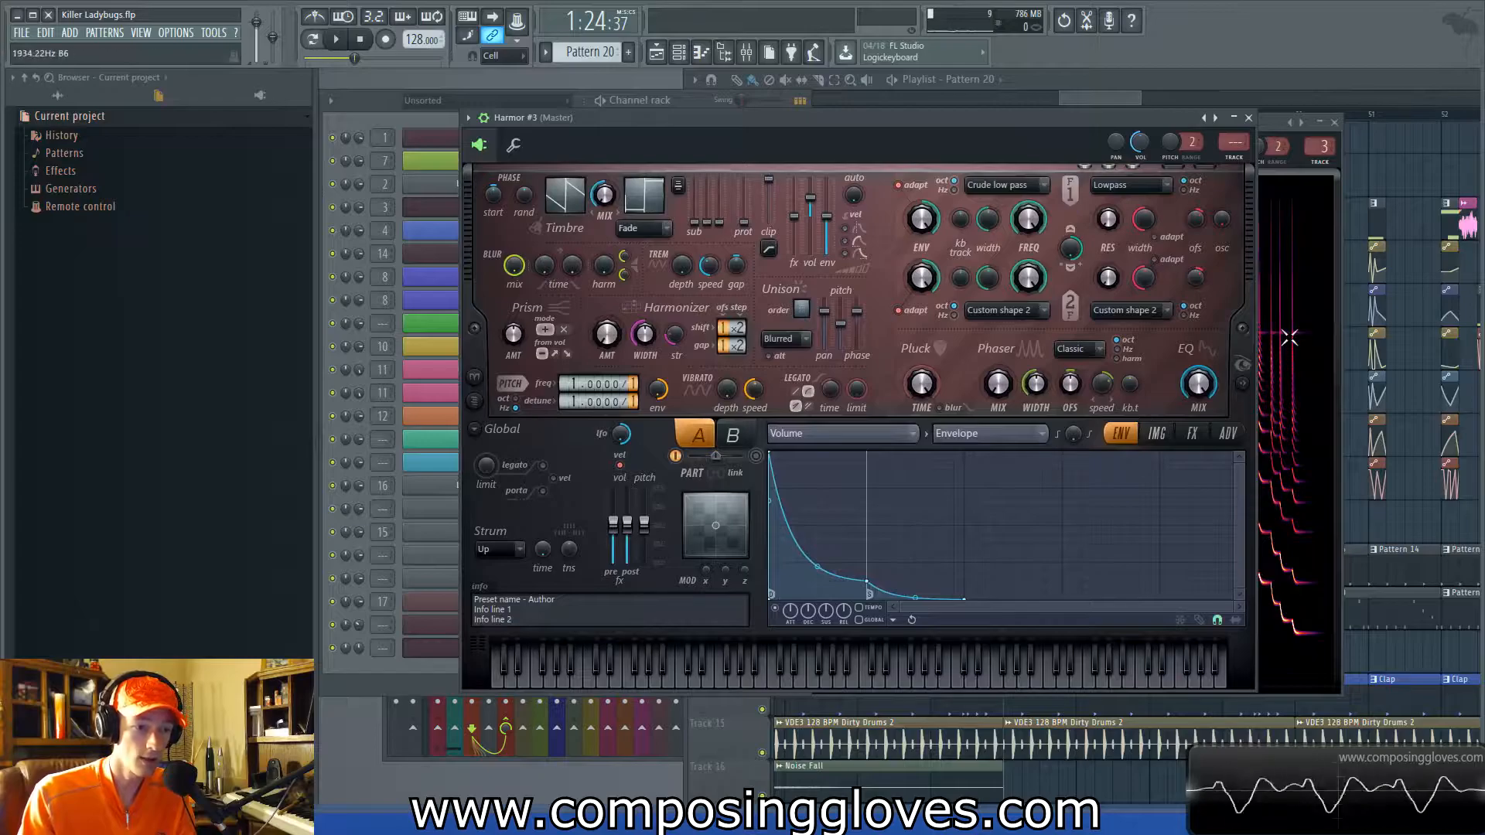
click(1245, 383)
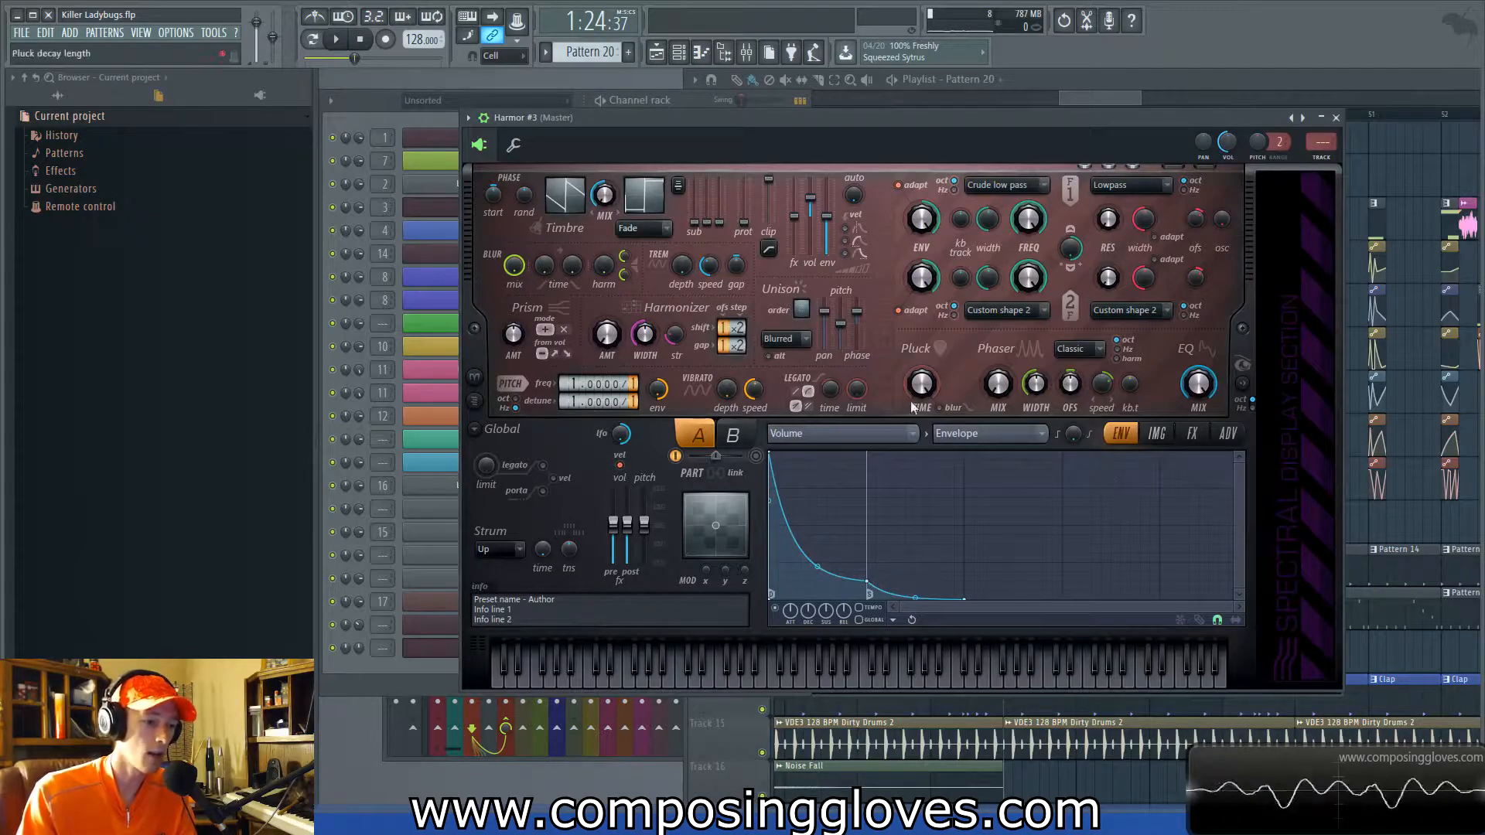
Reduce Harmor #3's pluck decay time, set the frequency divider to 2, and raise the first sub-harmonic level to its maximum.
drag(929, 385, 928, 396)
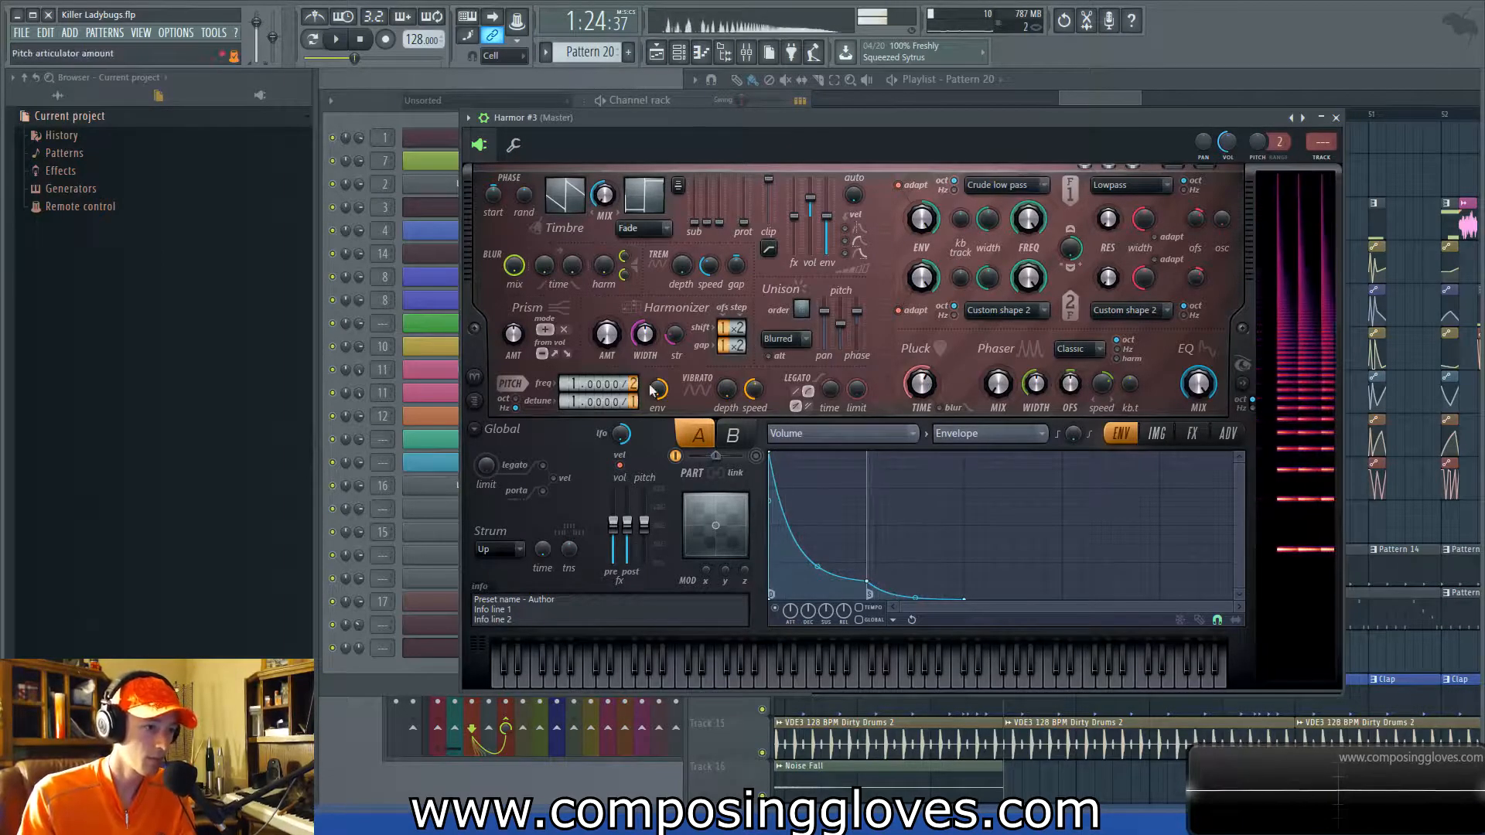
drag(702, 231, 702, 195)
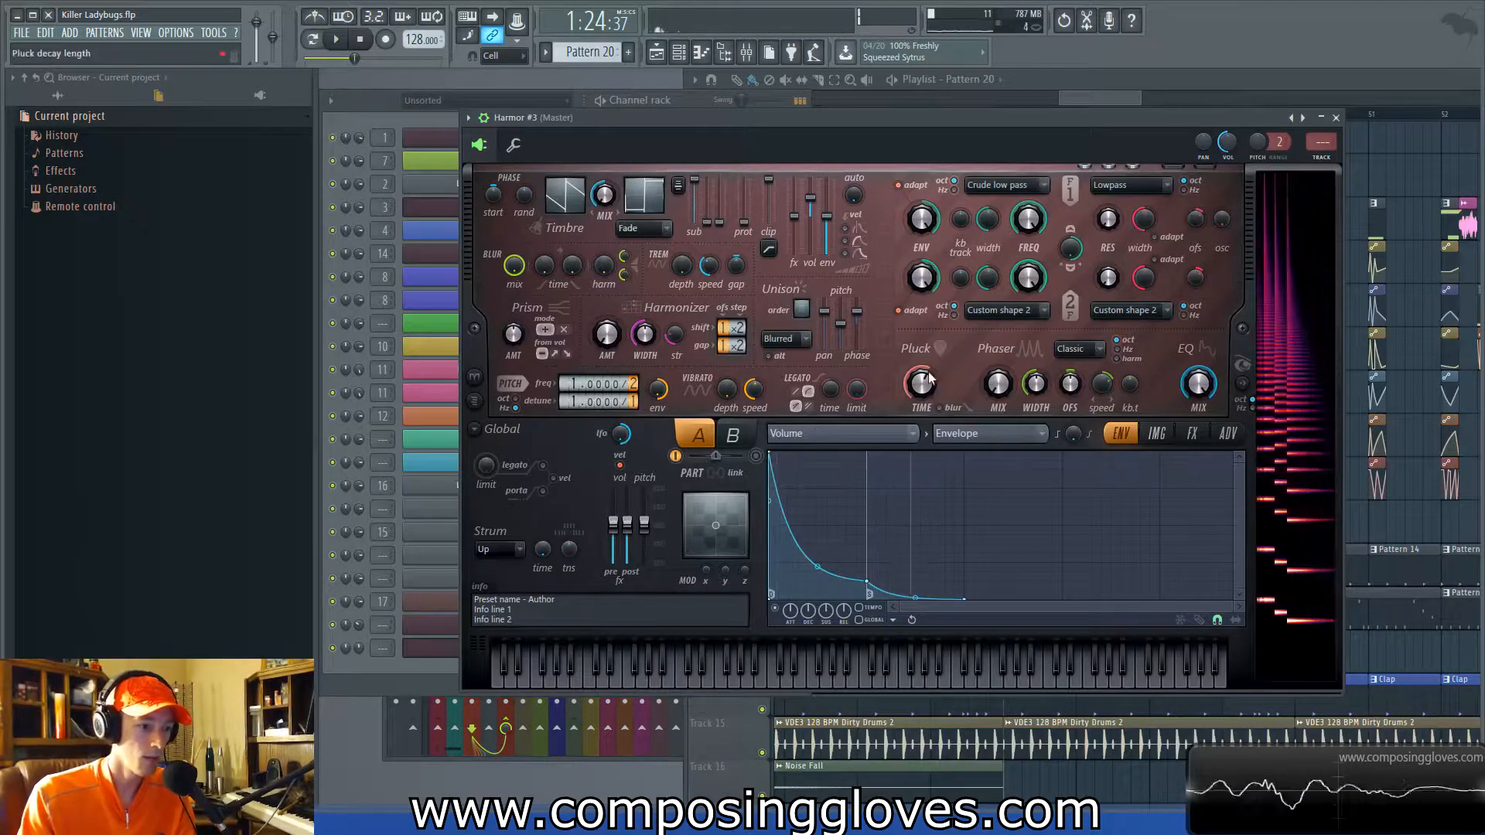
Reduce Harmor #3's pluck decay time further and switch on its delay effect.
drag(930, 380, 925, 399)
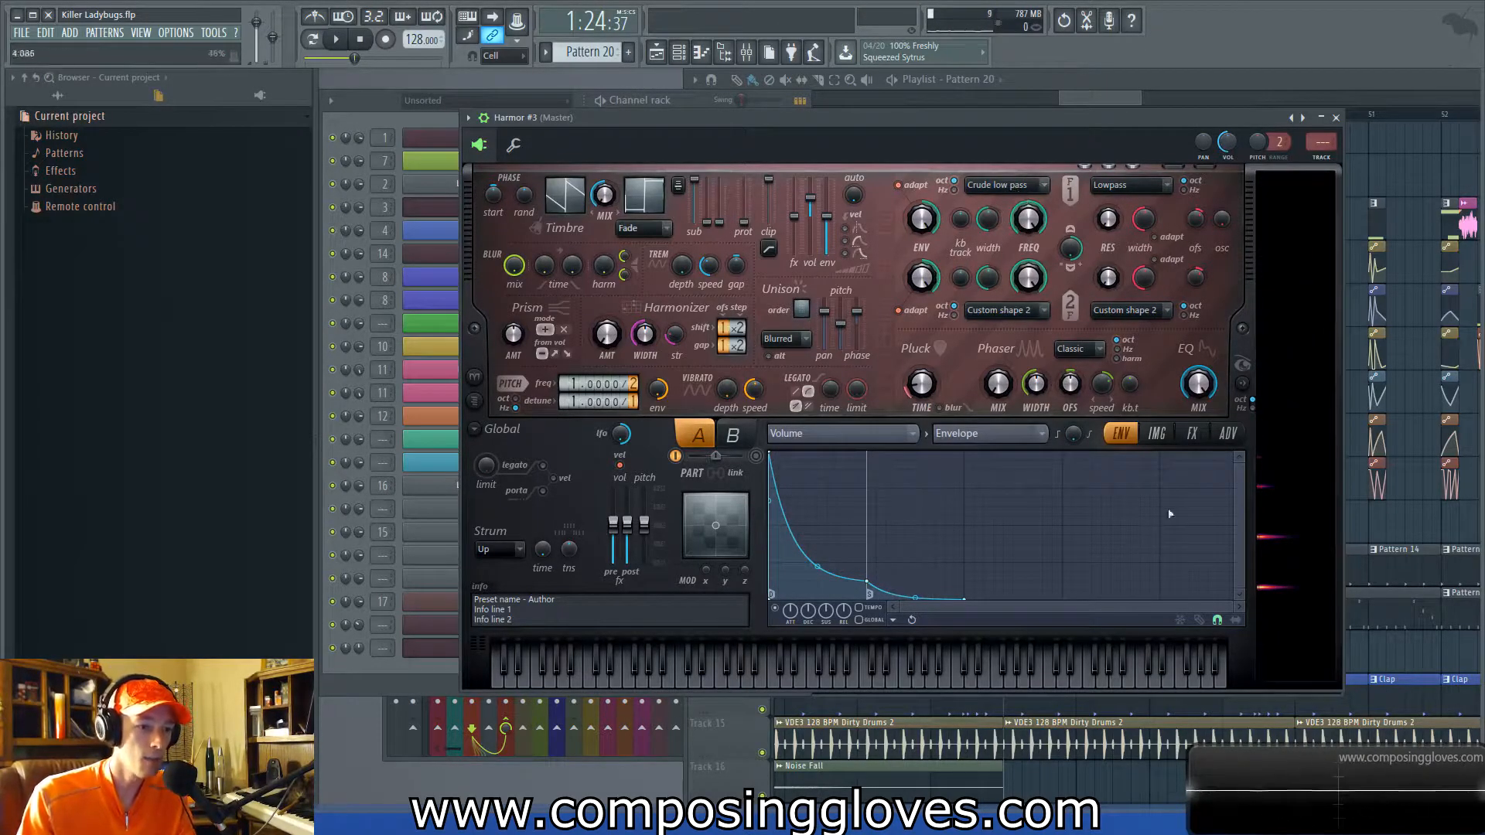
click(1156, 433)
click(1227, 434)
click(1192, 434)
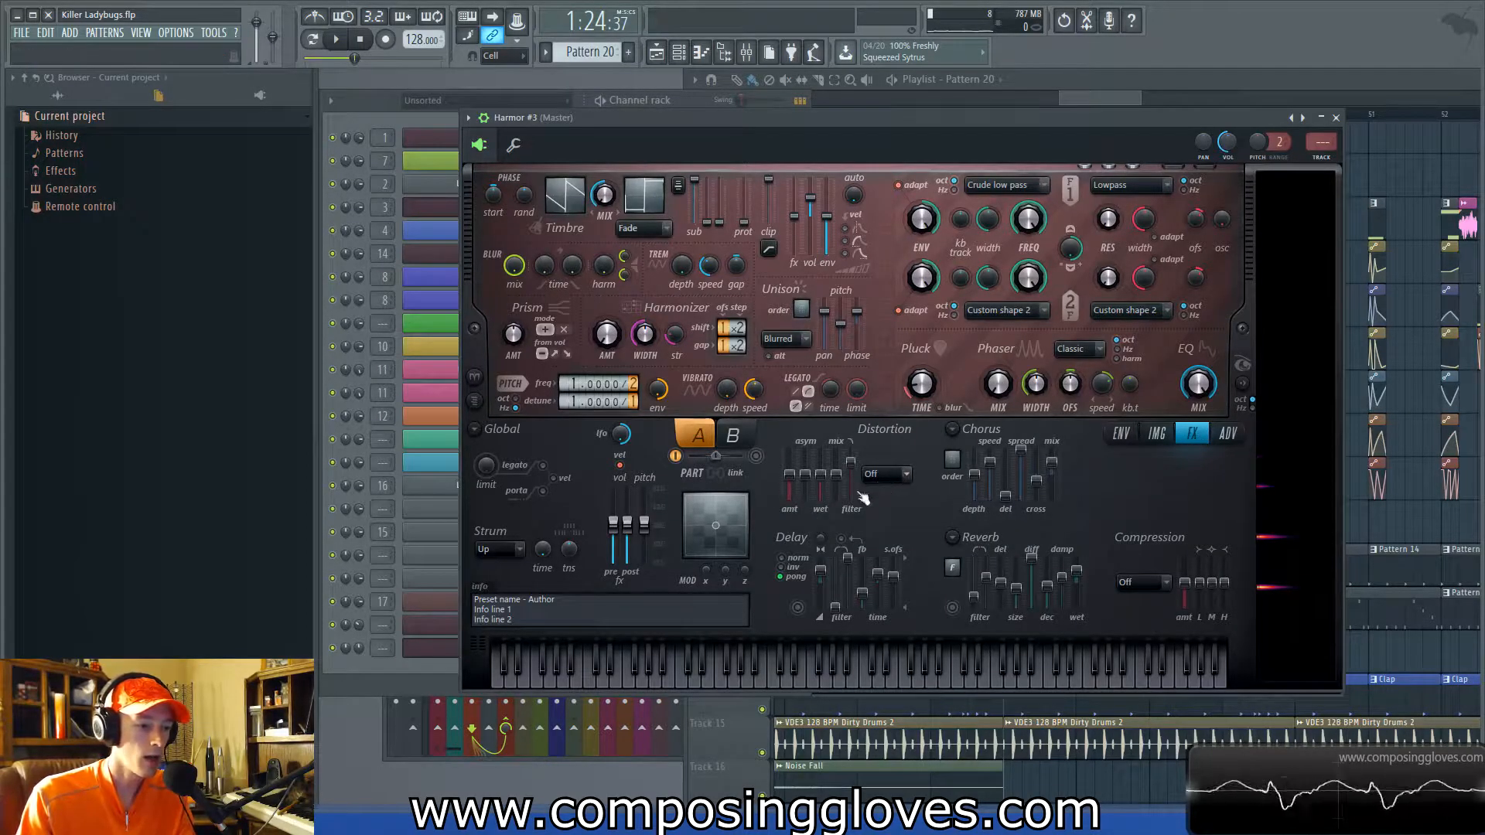
click(799, 608)
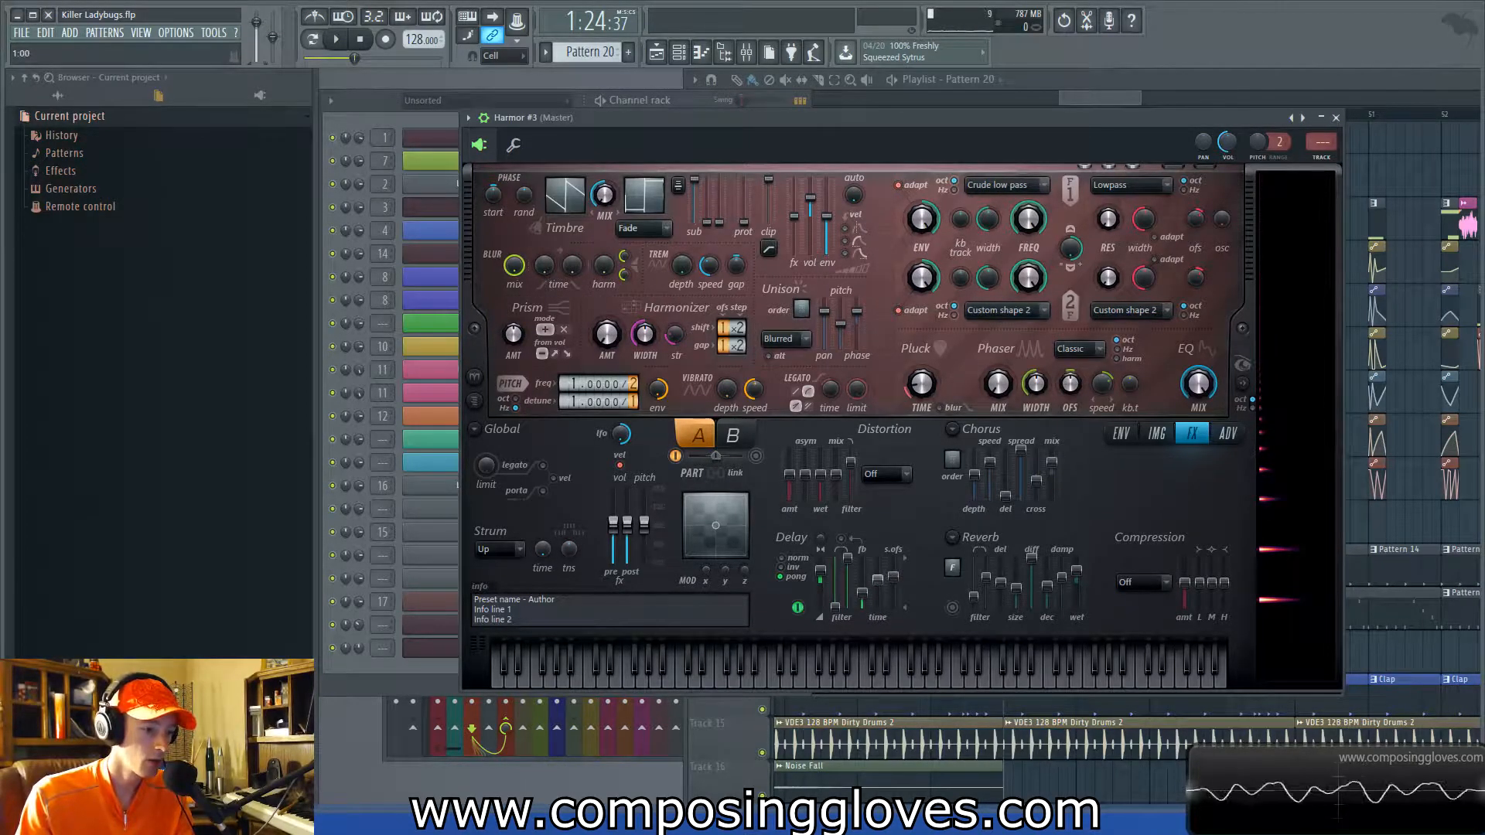
Adjust the delay's time, stereo offset and feedback, enable its filter switch, and bypass the delay briefly to compare.
click(867, 592)
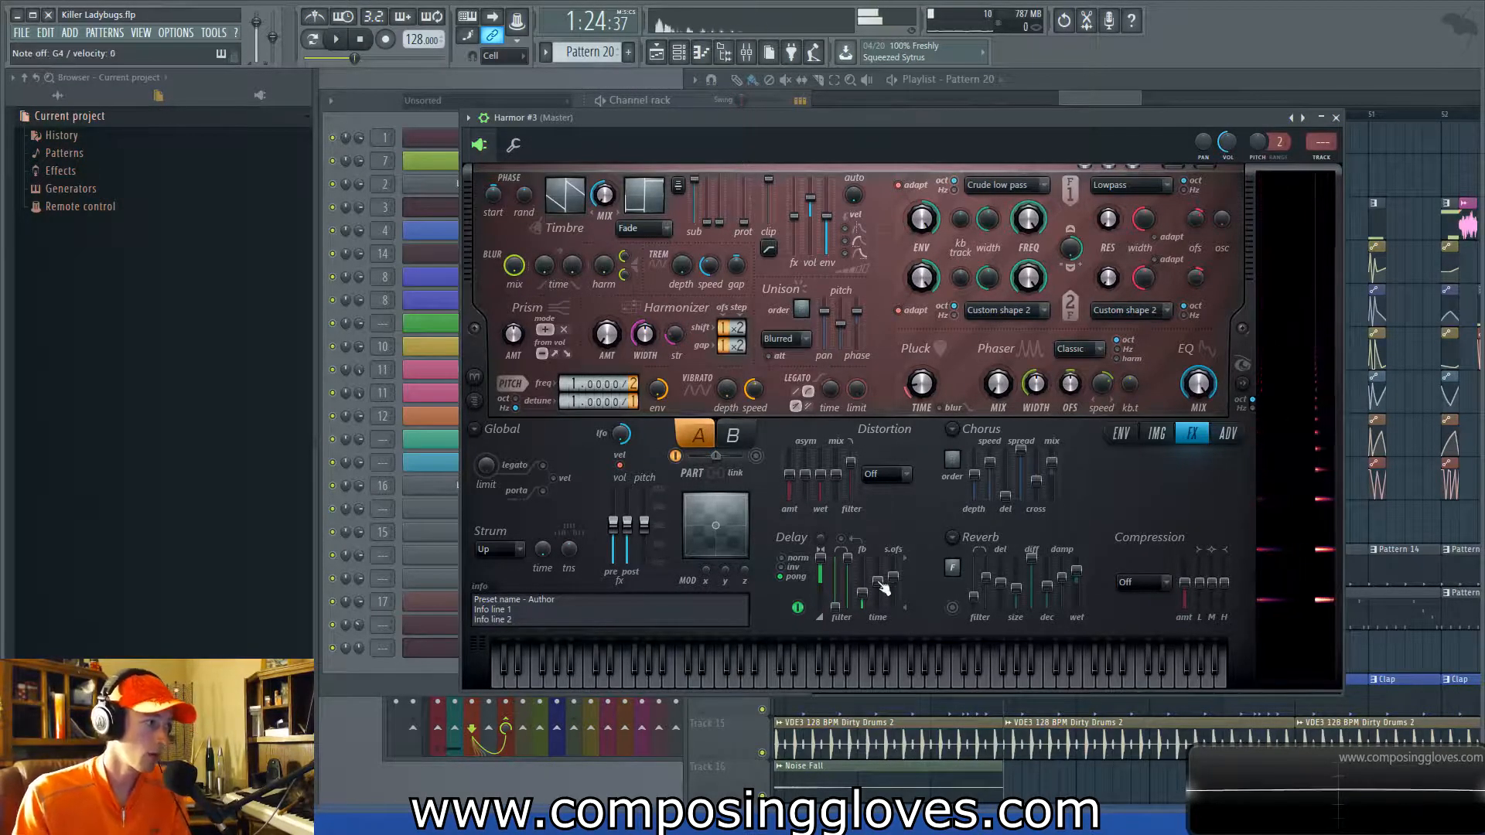
scroll(884, 589, up, 3)
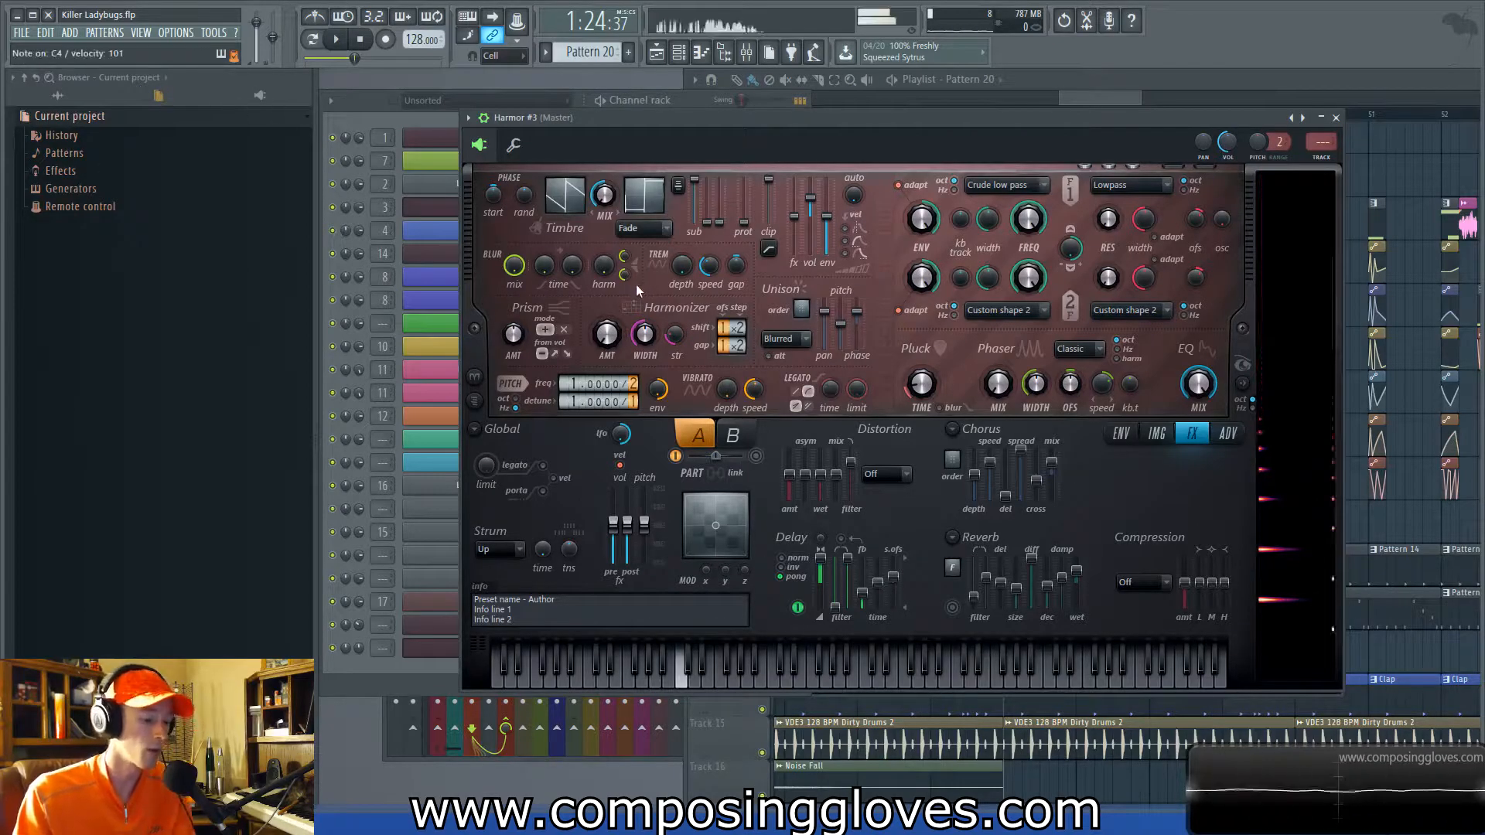
drag(900, 579, 898, 580)
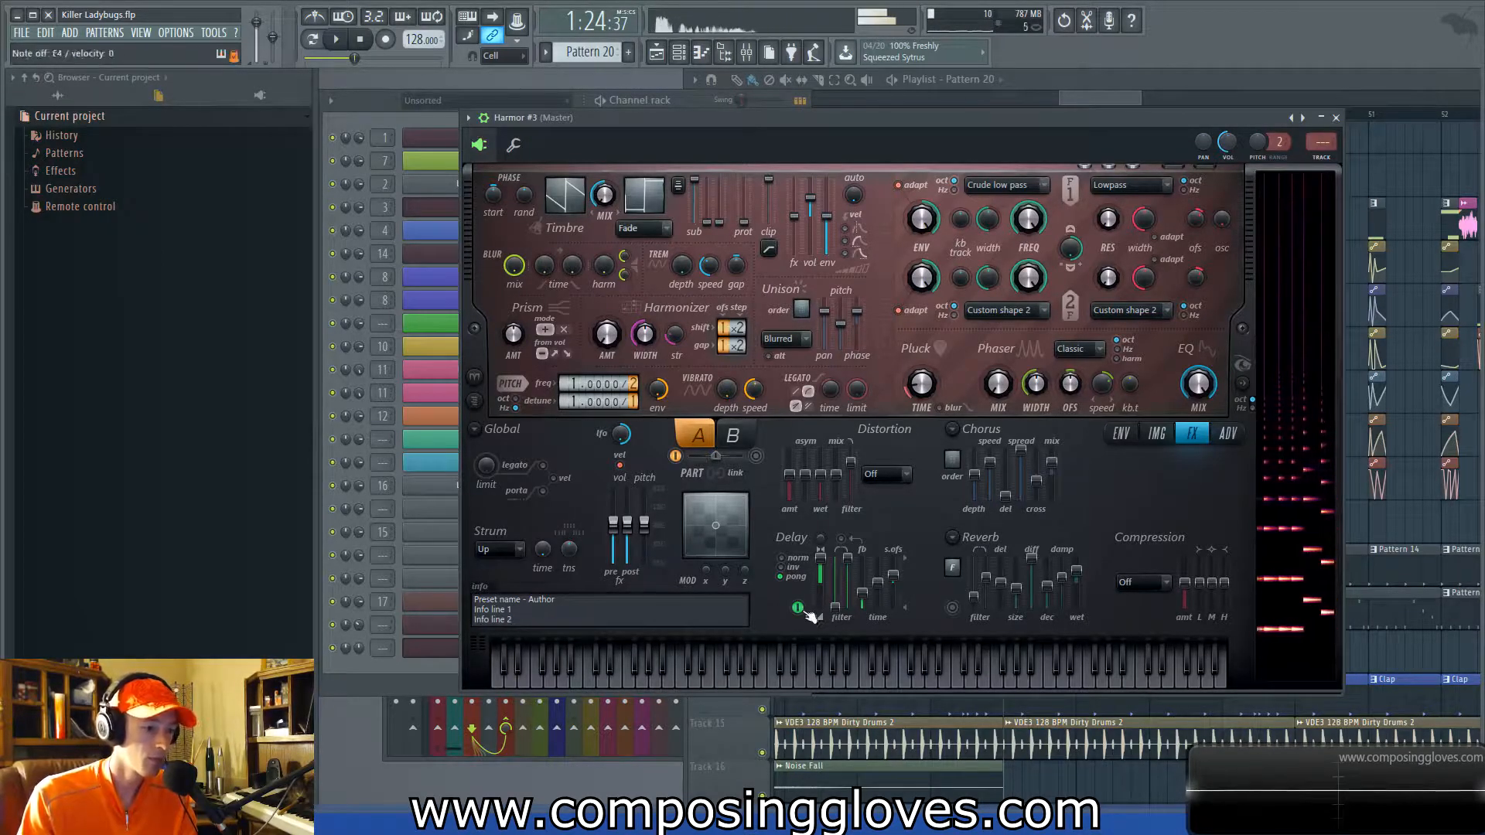
drag(861, 593, 862, 576)
click(841, 539)
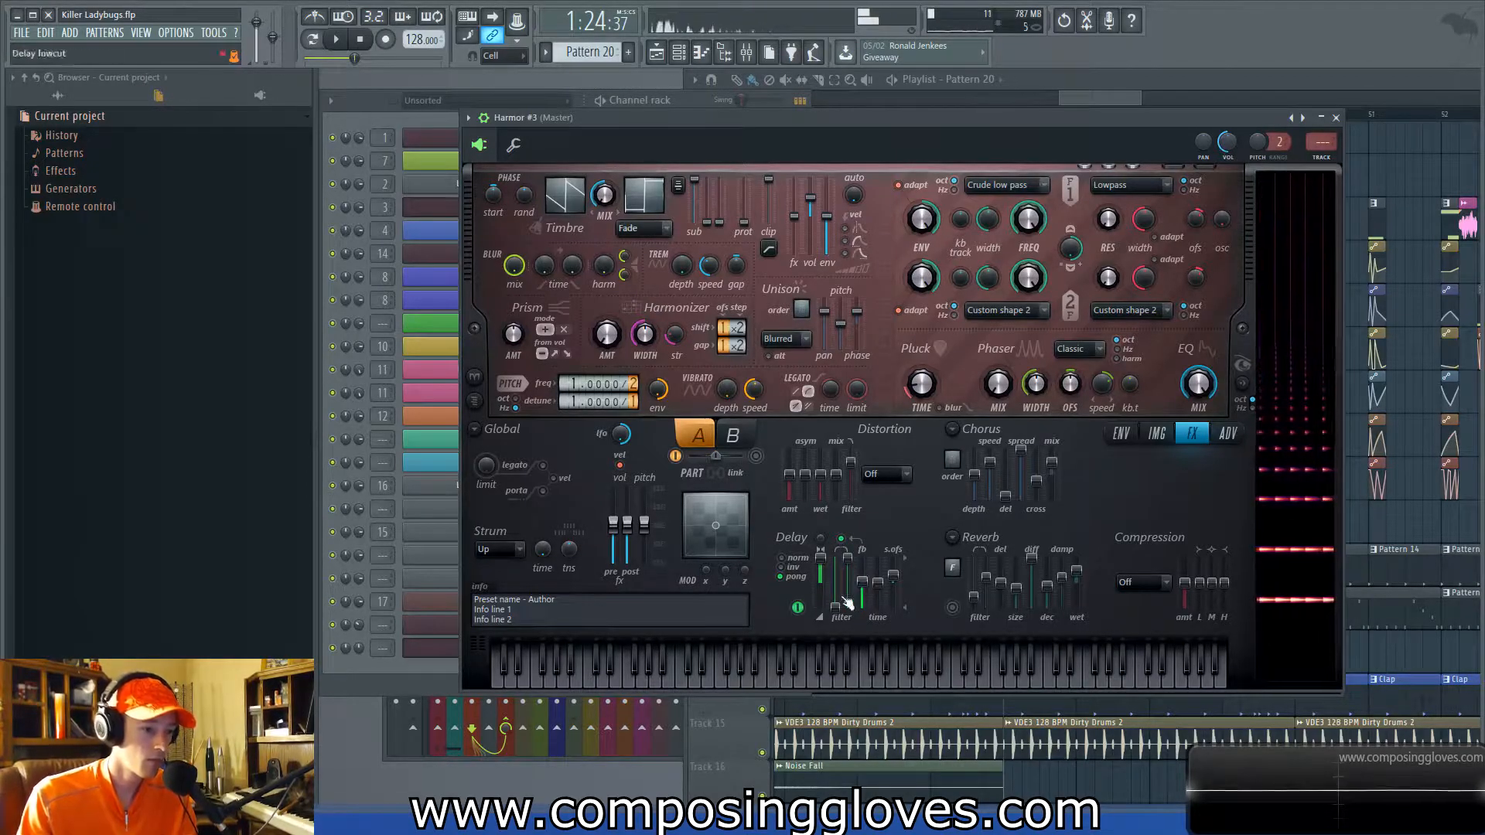
click(799, 609)
click(800, 609)
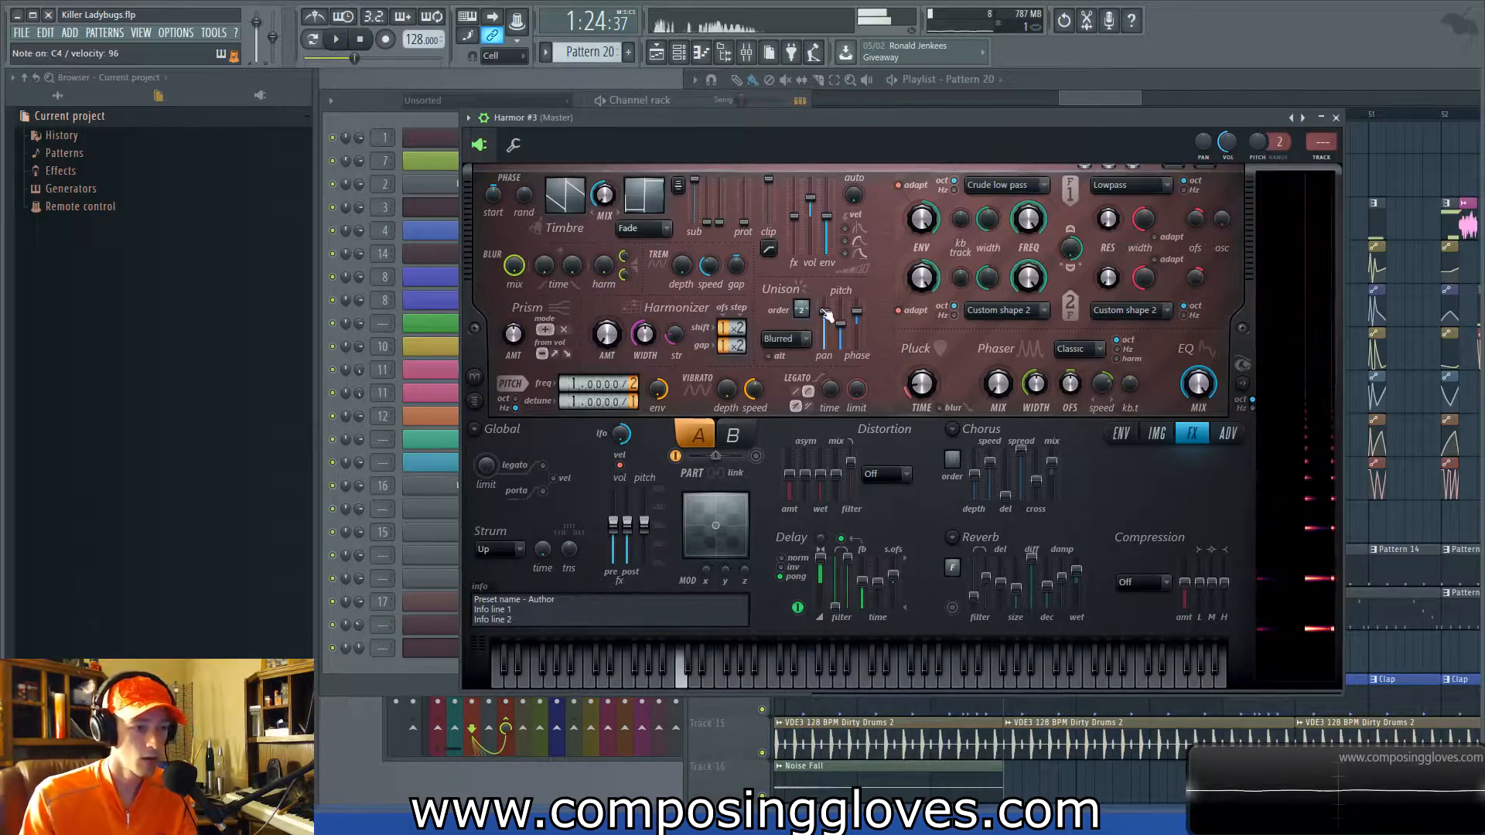
Lower the unison panning to its minimum, fine-tune the unison phase, and reduce the chorus speed.
drag(829, 313, 829, 341)
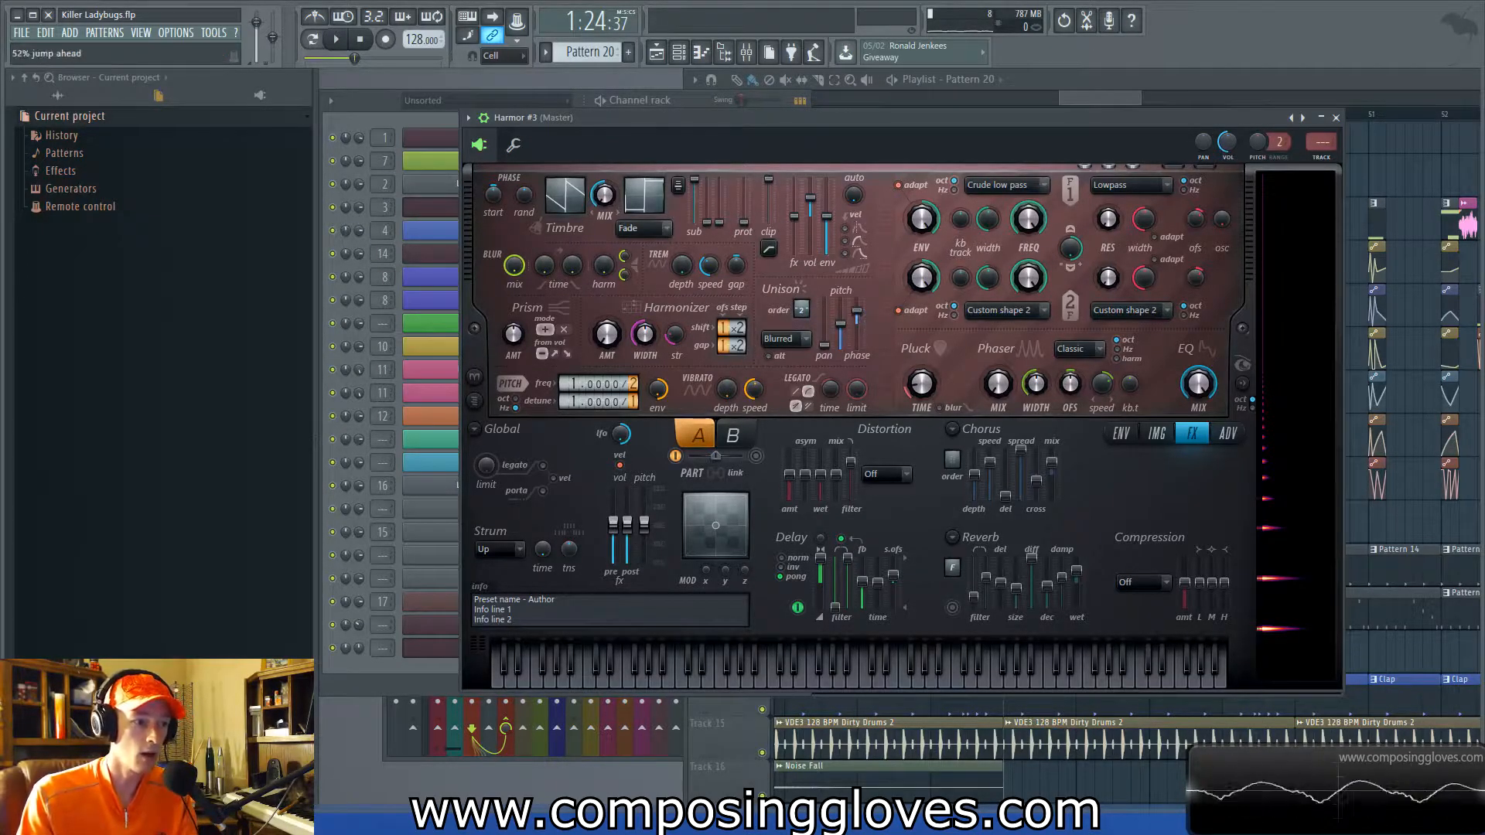
drag(859, 309, 860, 308)
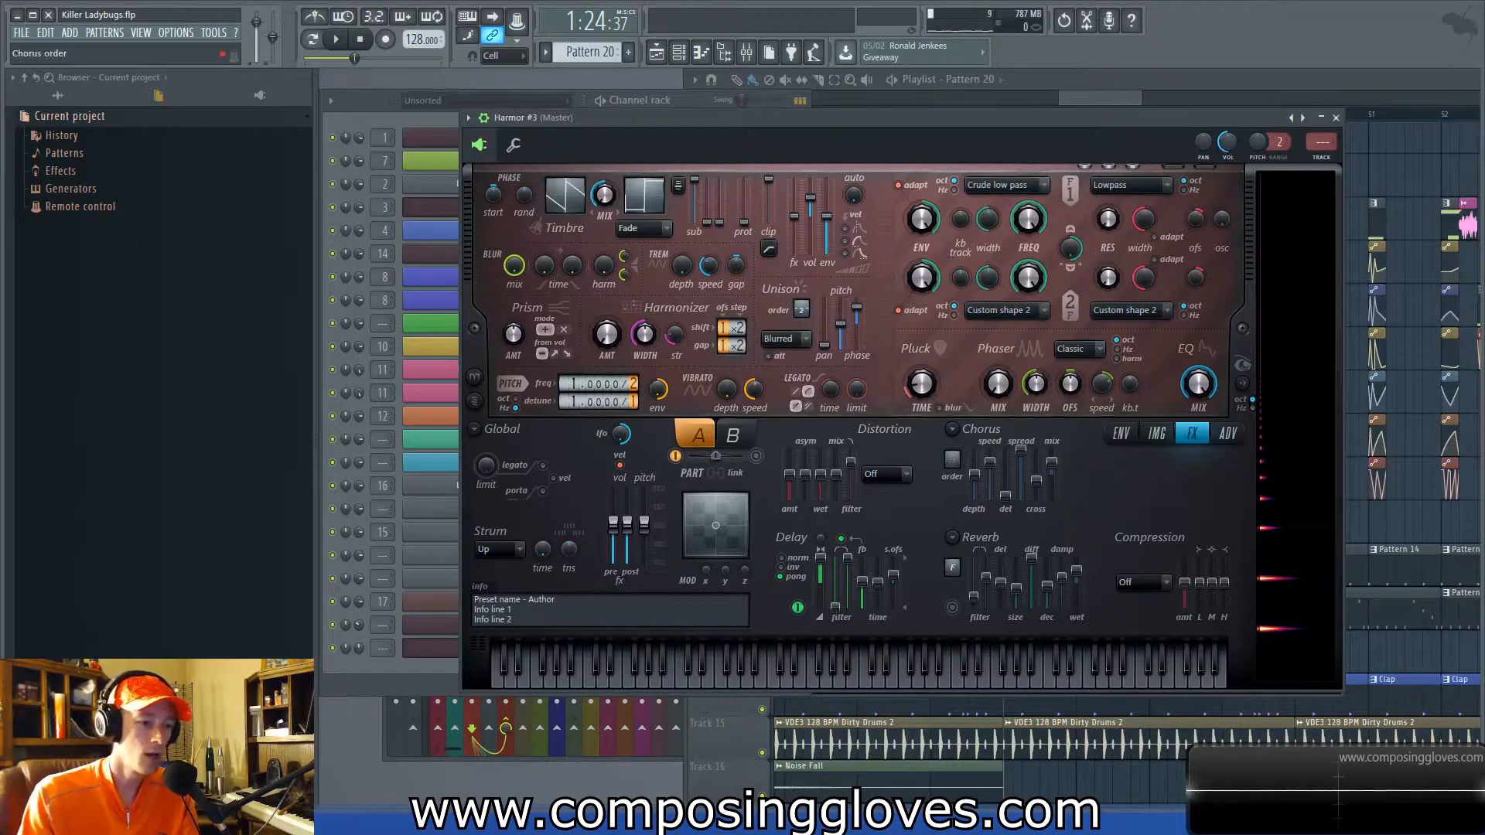
mouse_move(990, 463)
mouse_down()
mouse_move(978, 493)
mouse_move(1023, 461)
mouse_move(1022, 490)
mouse_move(990, 491)
mouse_up()
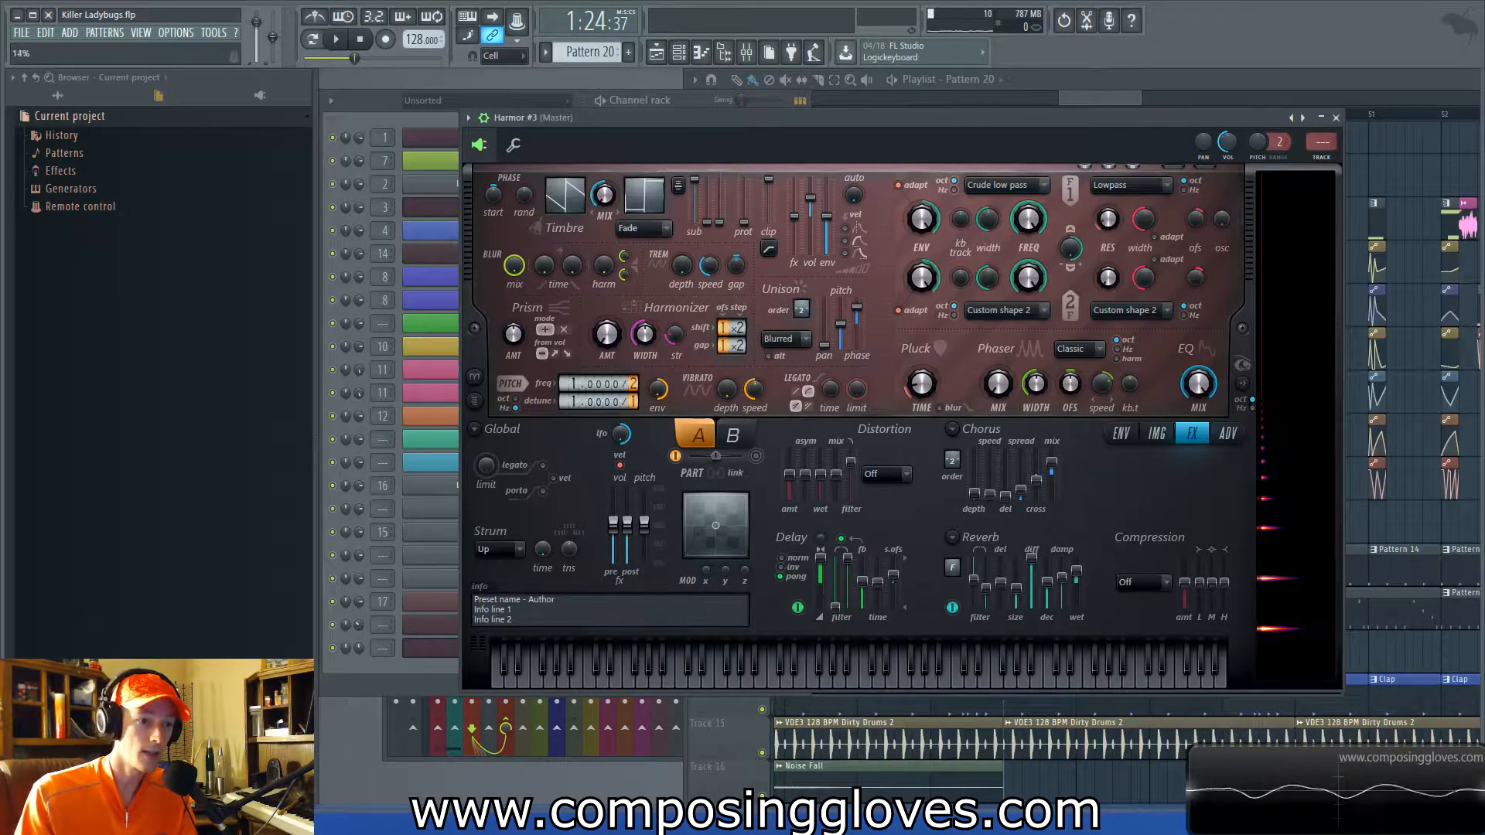
Adjust filter 1's cutoff frequency, then fine-tune its resonance amount and resonance offset.
drag(1028, 219, 1029, 180)
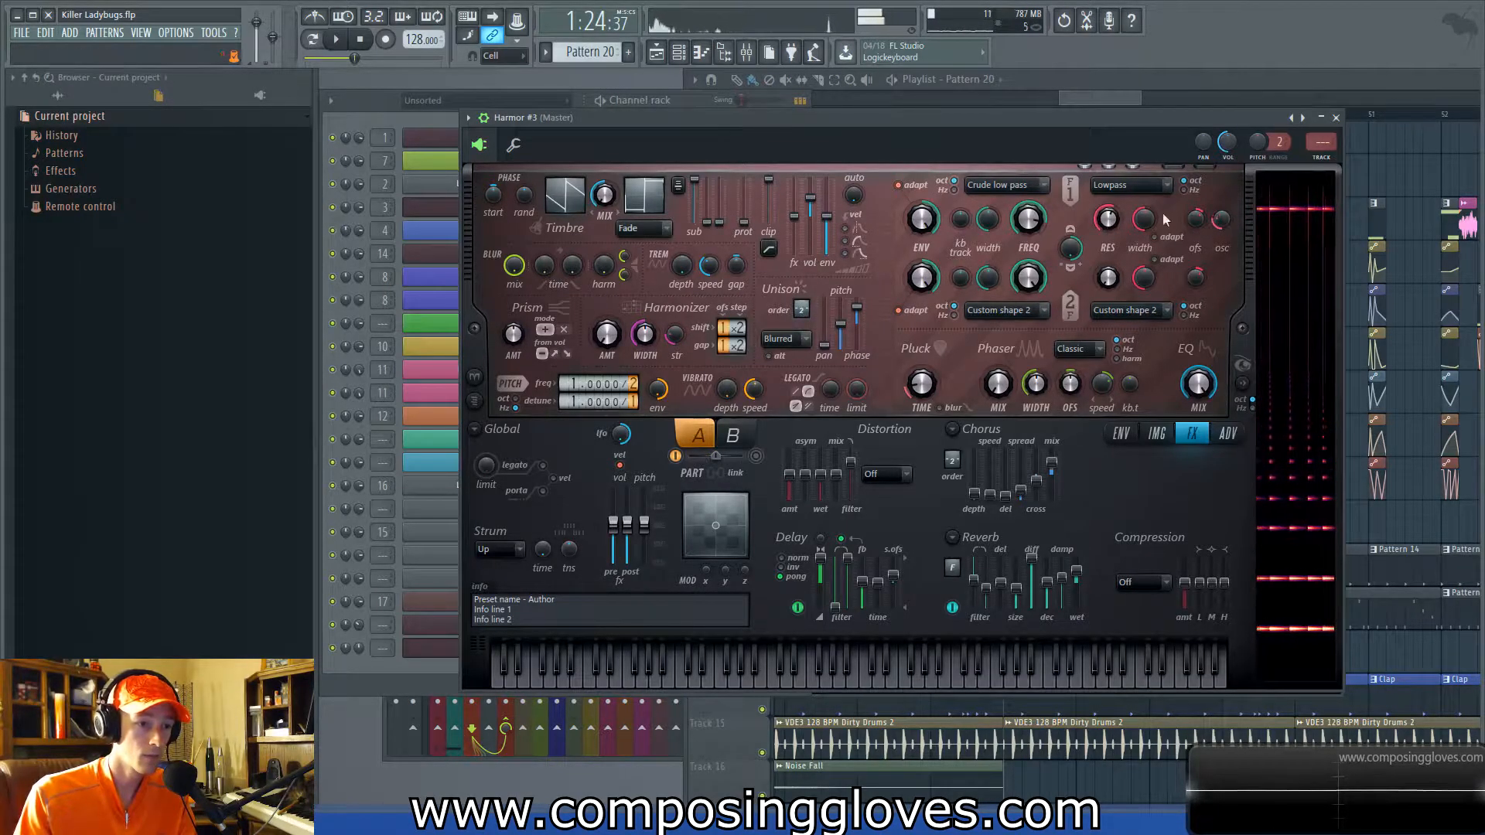
drag(1025, 220, 1025, 236)
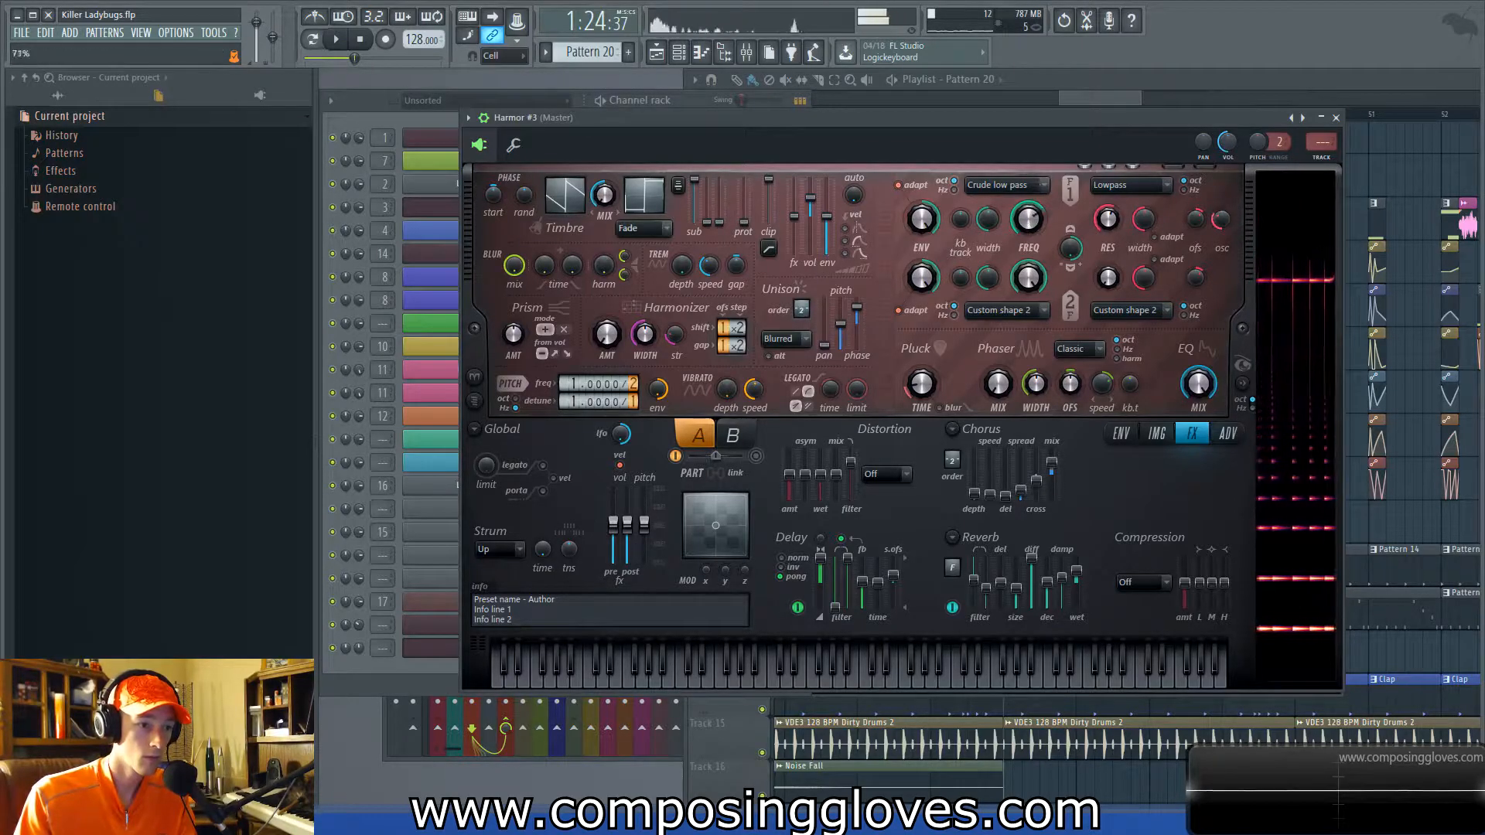
drag(1114, 220, 1113, 220)
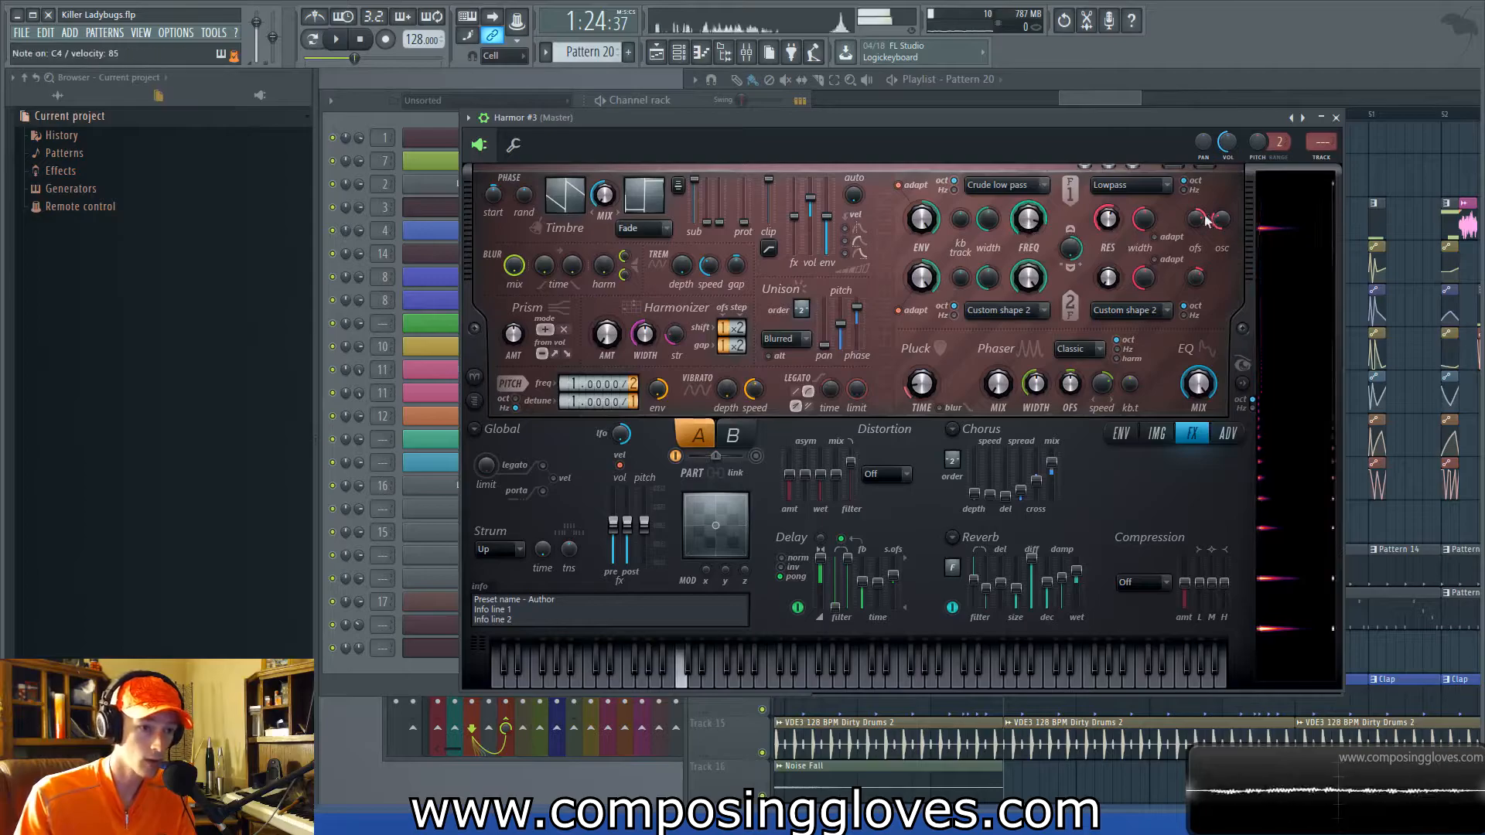
drag(1197, 221, 1199, 229)
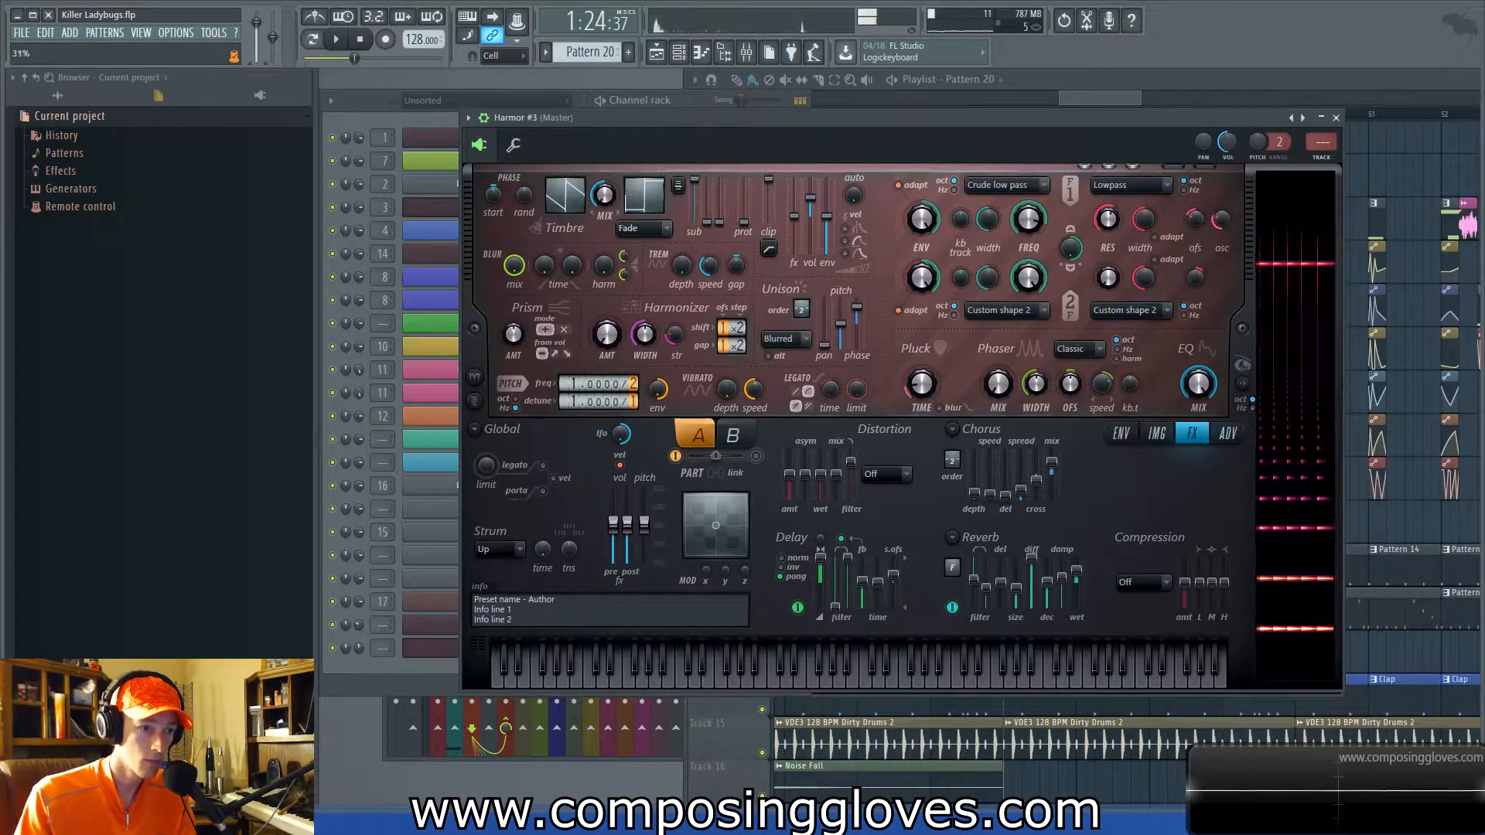
drag(1198, 220, 1198, 224)
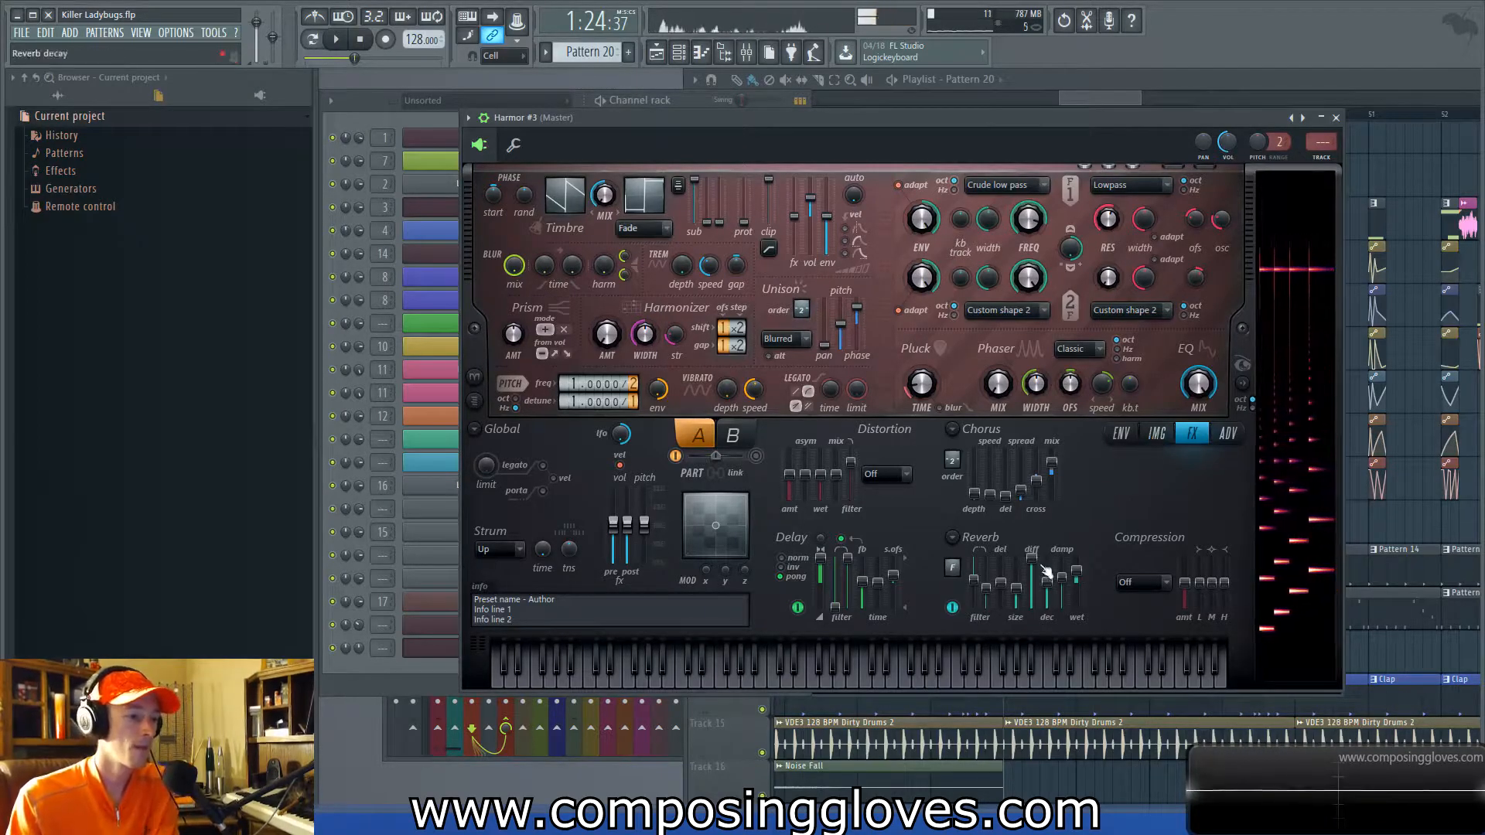
Set the distortion type to Bitcrush and its amount to about 28%.
click(885, 474)
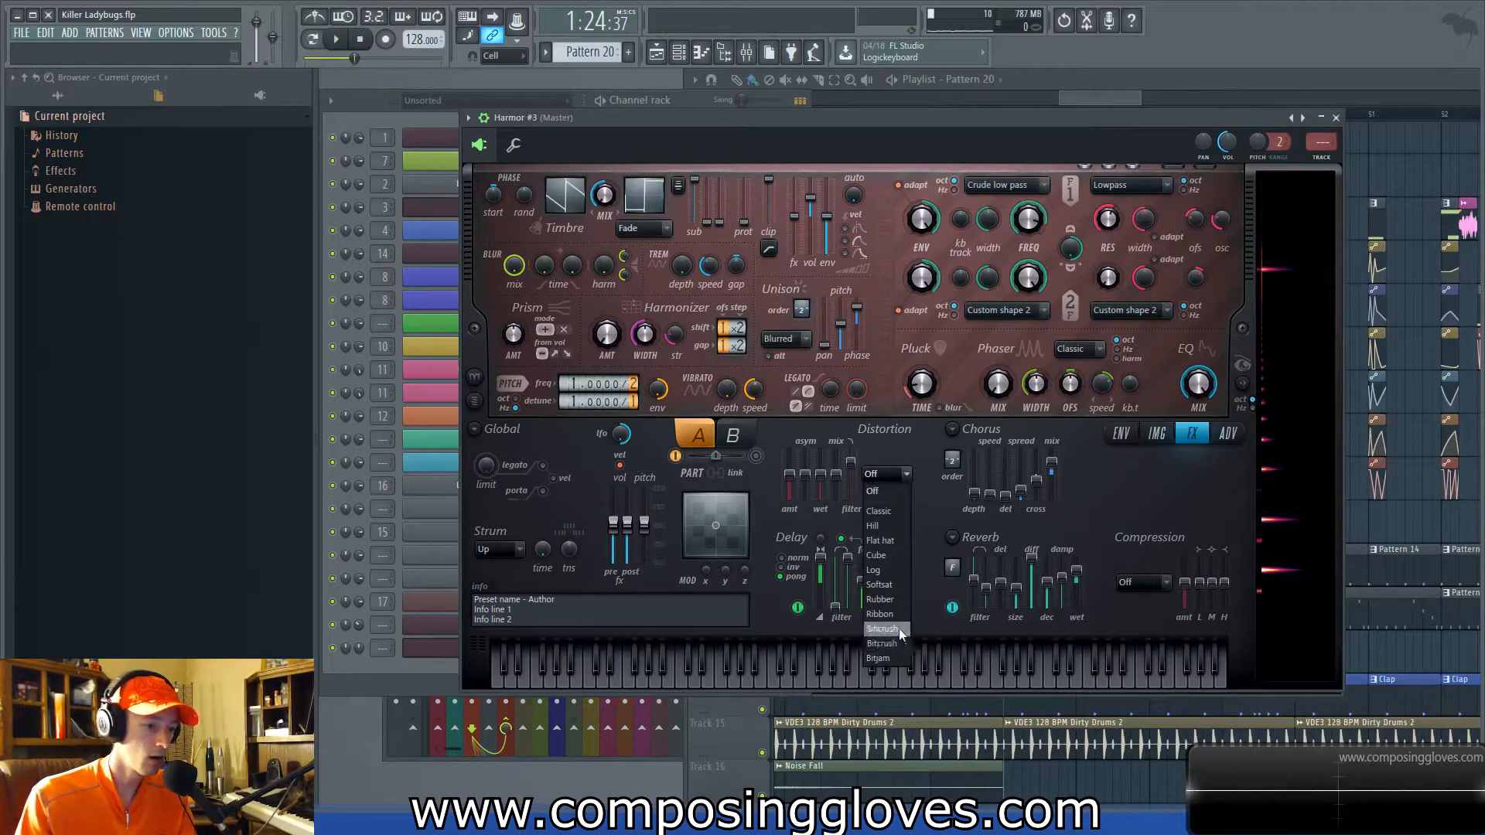
click(897, 646)
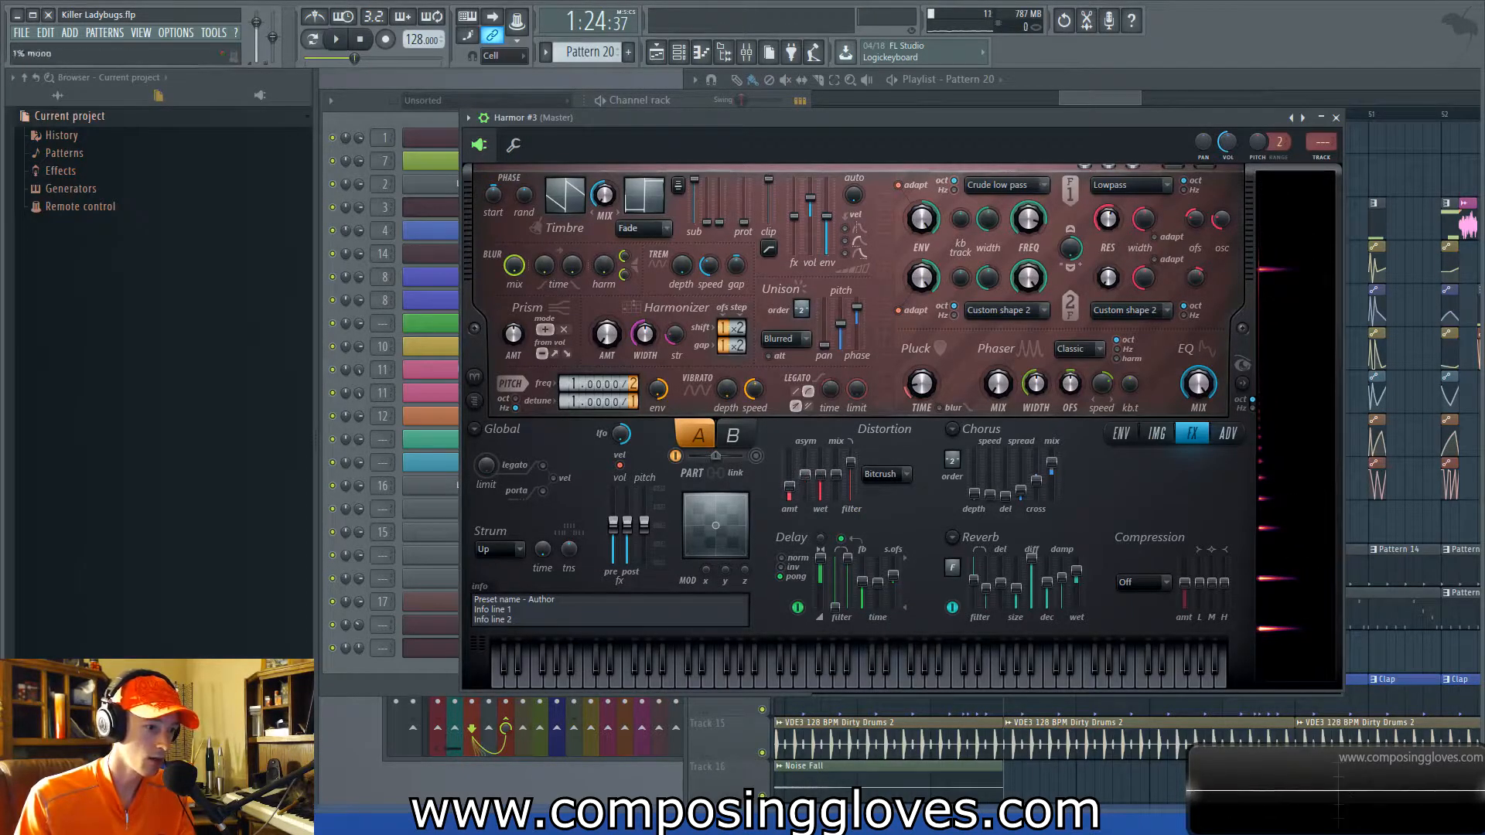
mouse_move(792, 495)
mouse_down()
mouse_move(828, 489)
mouse_move(851, 449)
mouse_move(797, 492)
mouse_up()
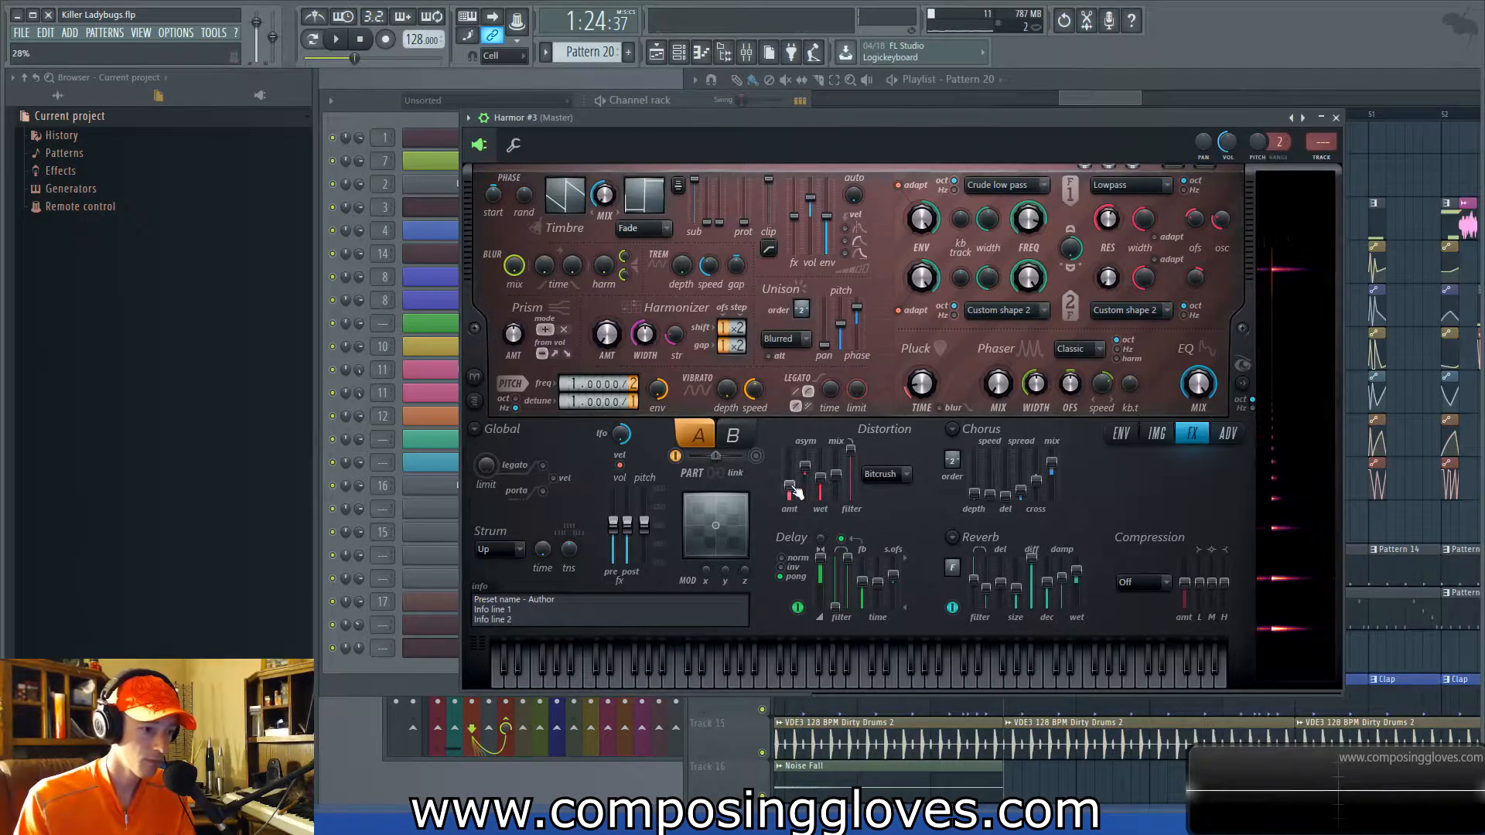
Try the distortion after the delay, and between the chorus and the delay, in the global effects order.
click(1223, 440)
click(1155, 436)
click(1121, 434)
click(1228, 434)
drag(1003, 482, 1003, 509)
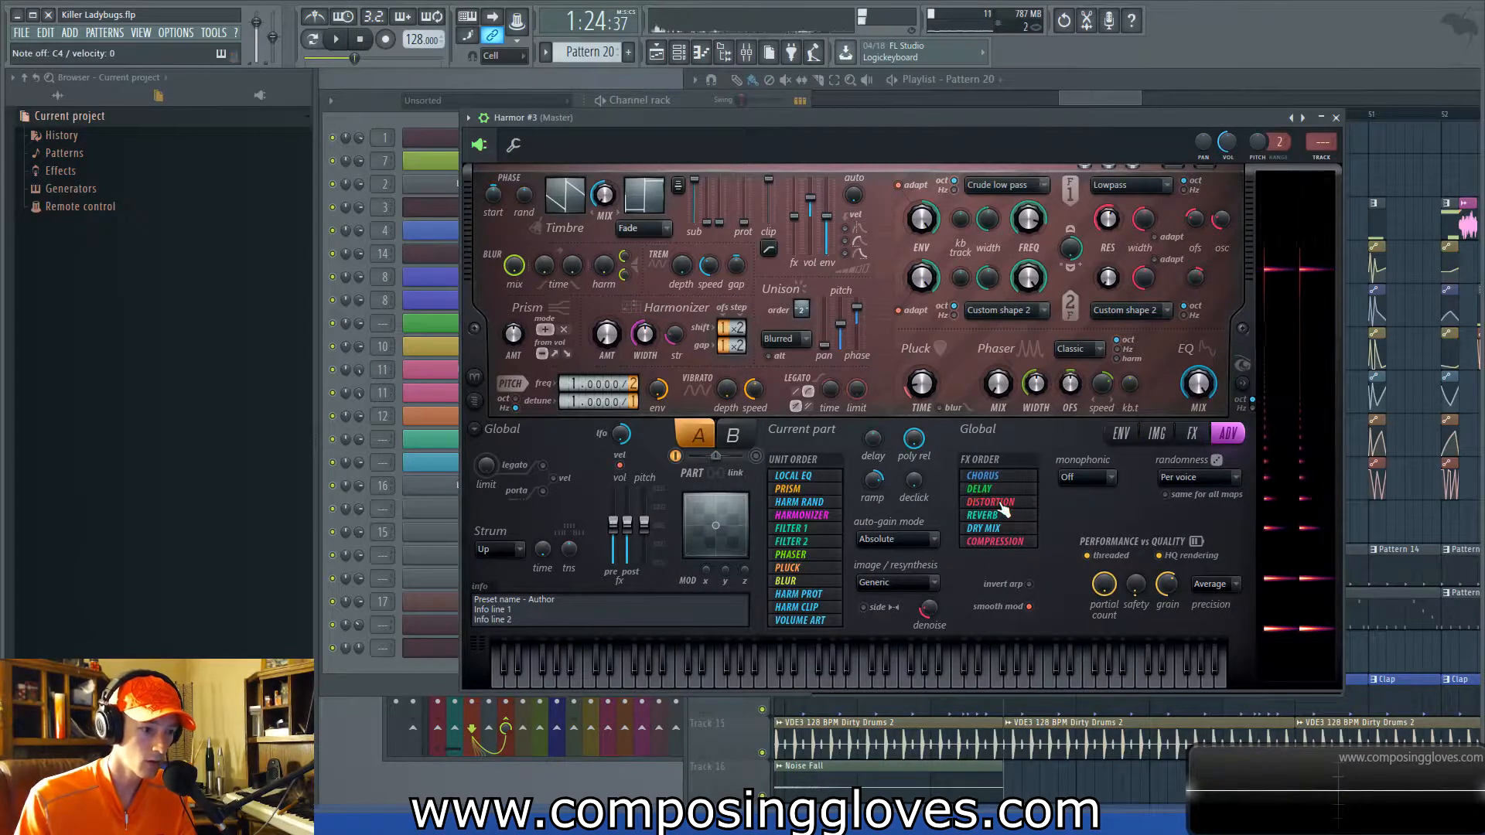
drag(1007, 509, 1007, 484)
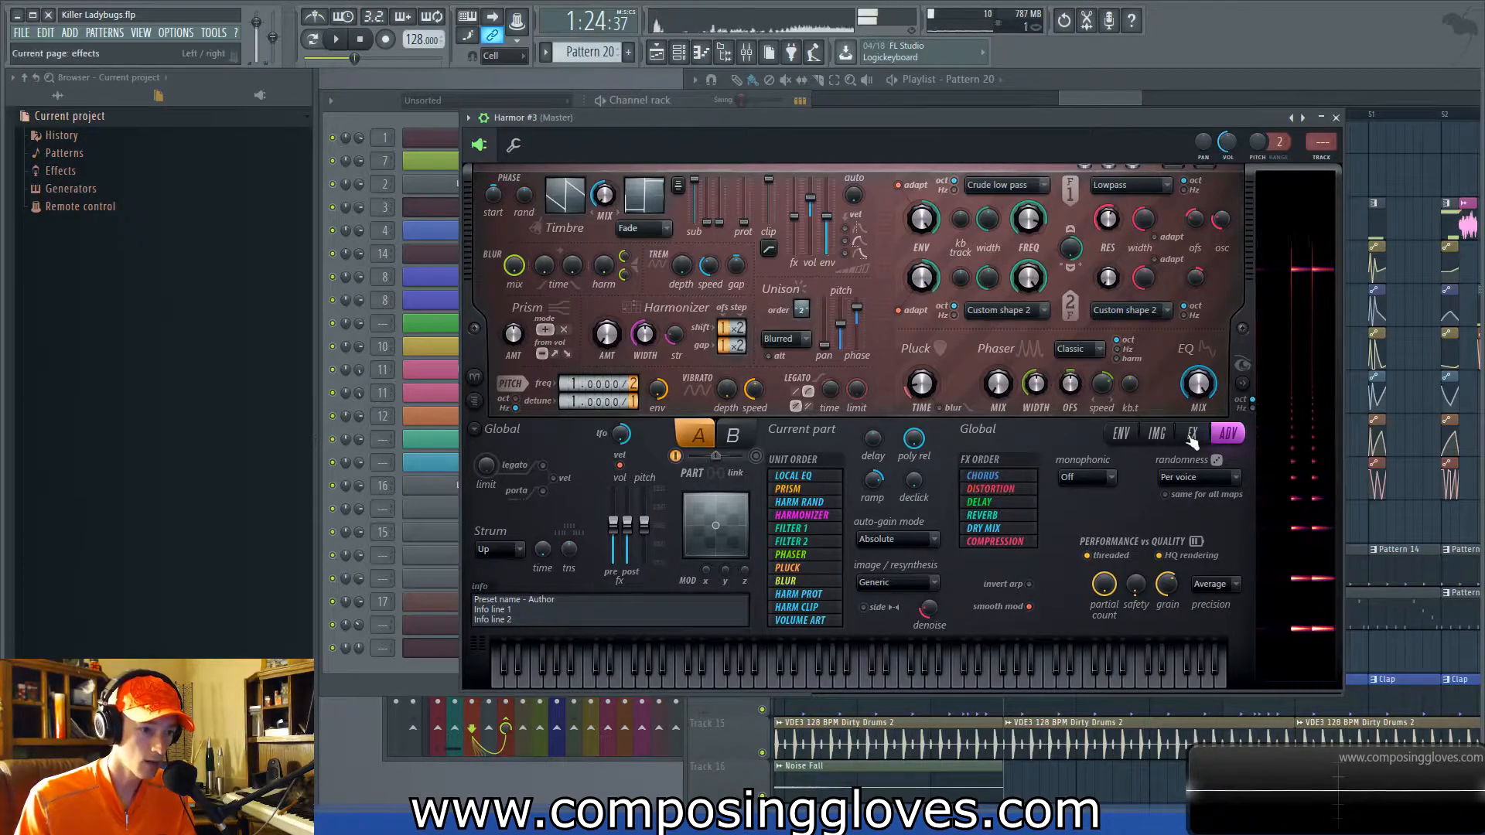
Return to Harmor #3's effects settings and lower the Bitcrush distortion's wet level.
click(1121, 433)
click(1190, 437)
click(1223, 434)
click(1195, 436)
mouse_move(820, 479)
mouse_down()
mouse_move(820, 495)
mouse_move(789, 483)
mouse_move(820, 488)
mouse_up()
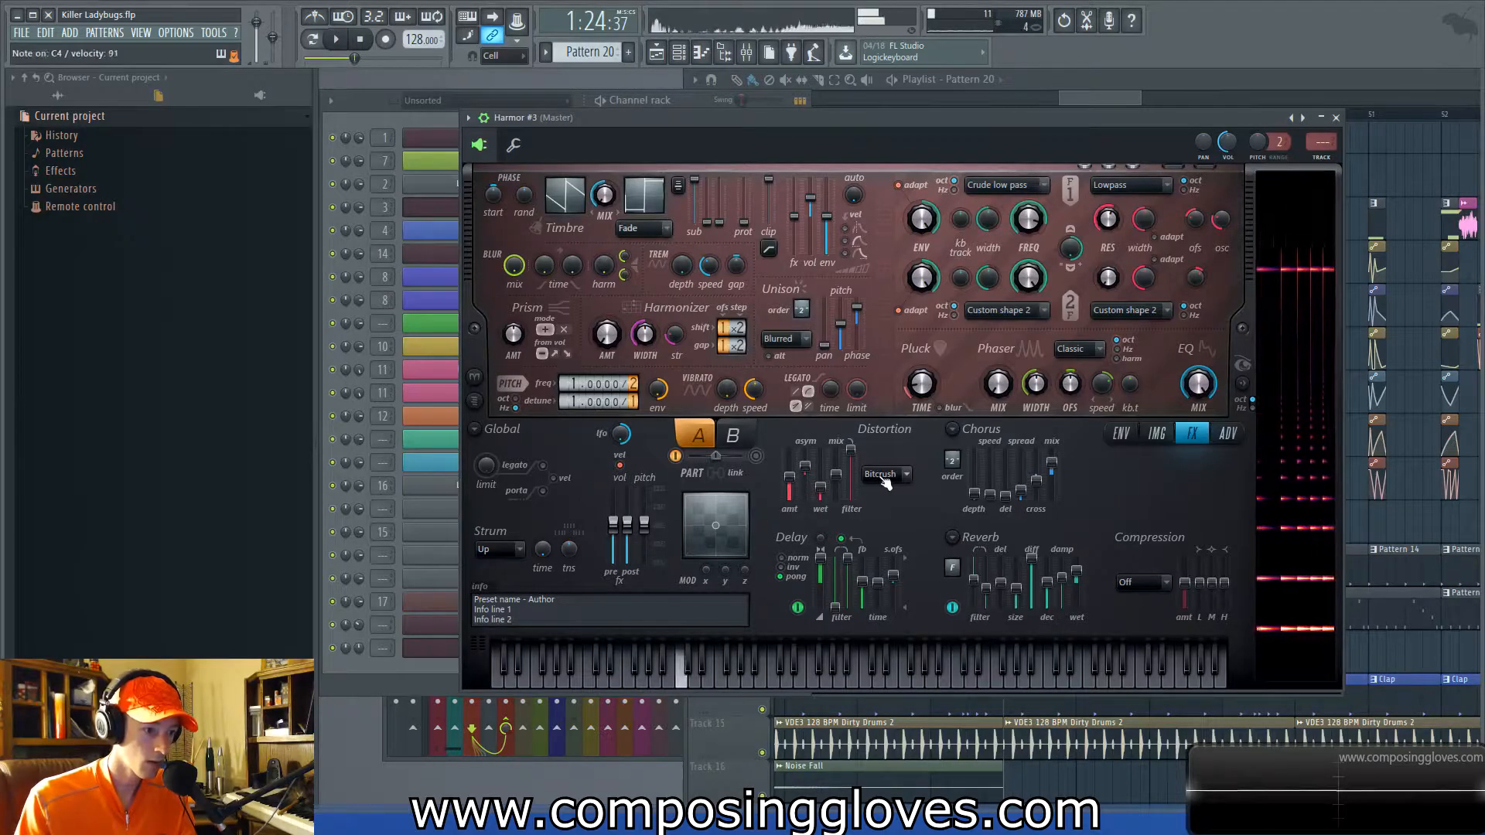
Open Harmor #2 from the channel rack and examine its distortion settings for comparison.
click(383, 679)
click(492, 626)
click(349, 680)
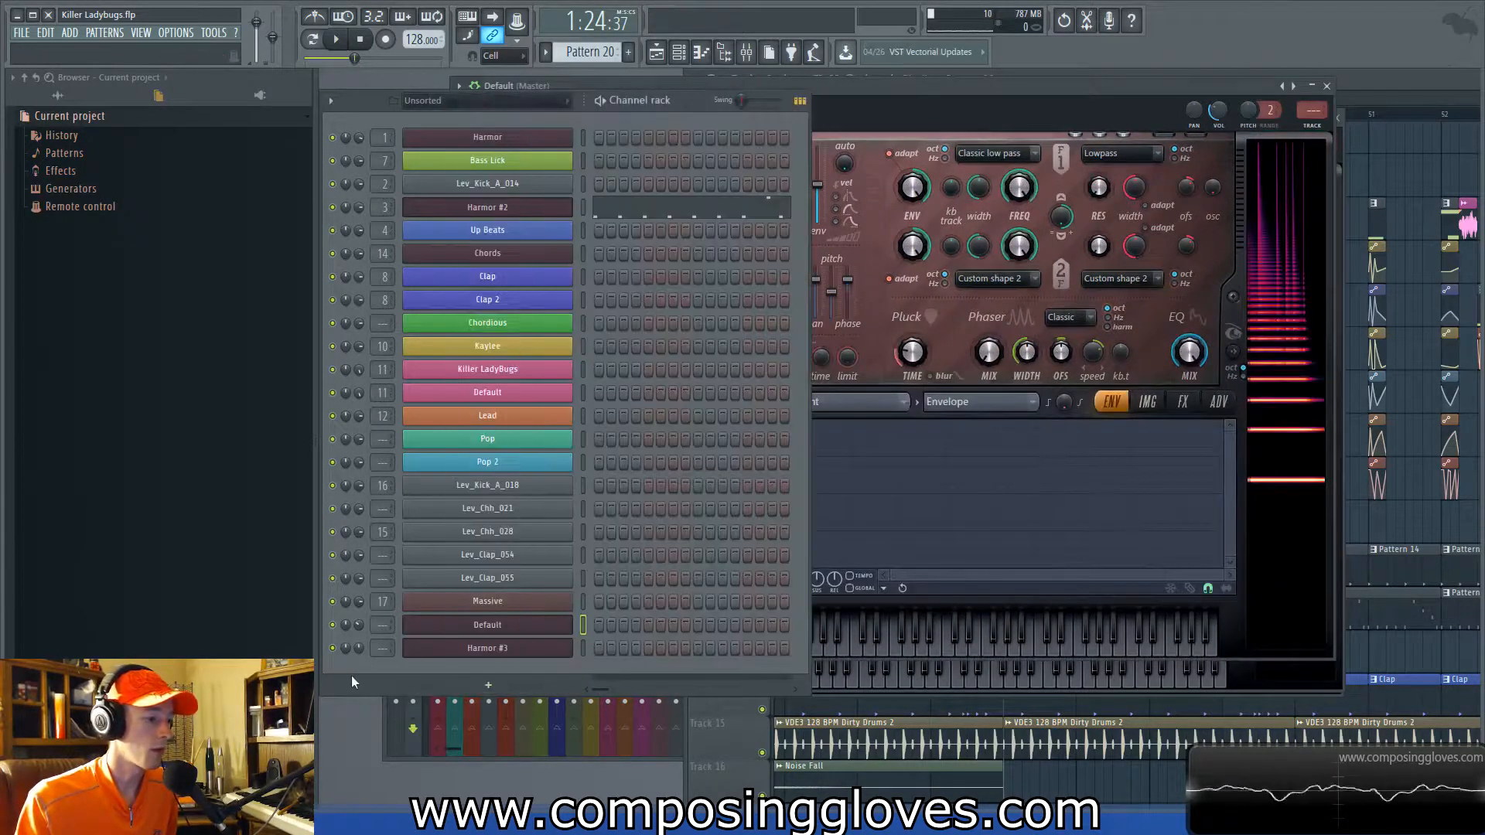
click(537, 205)
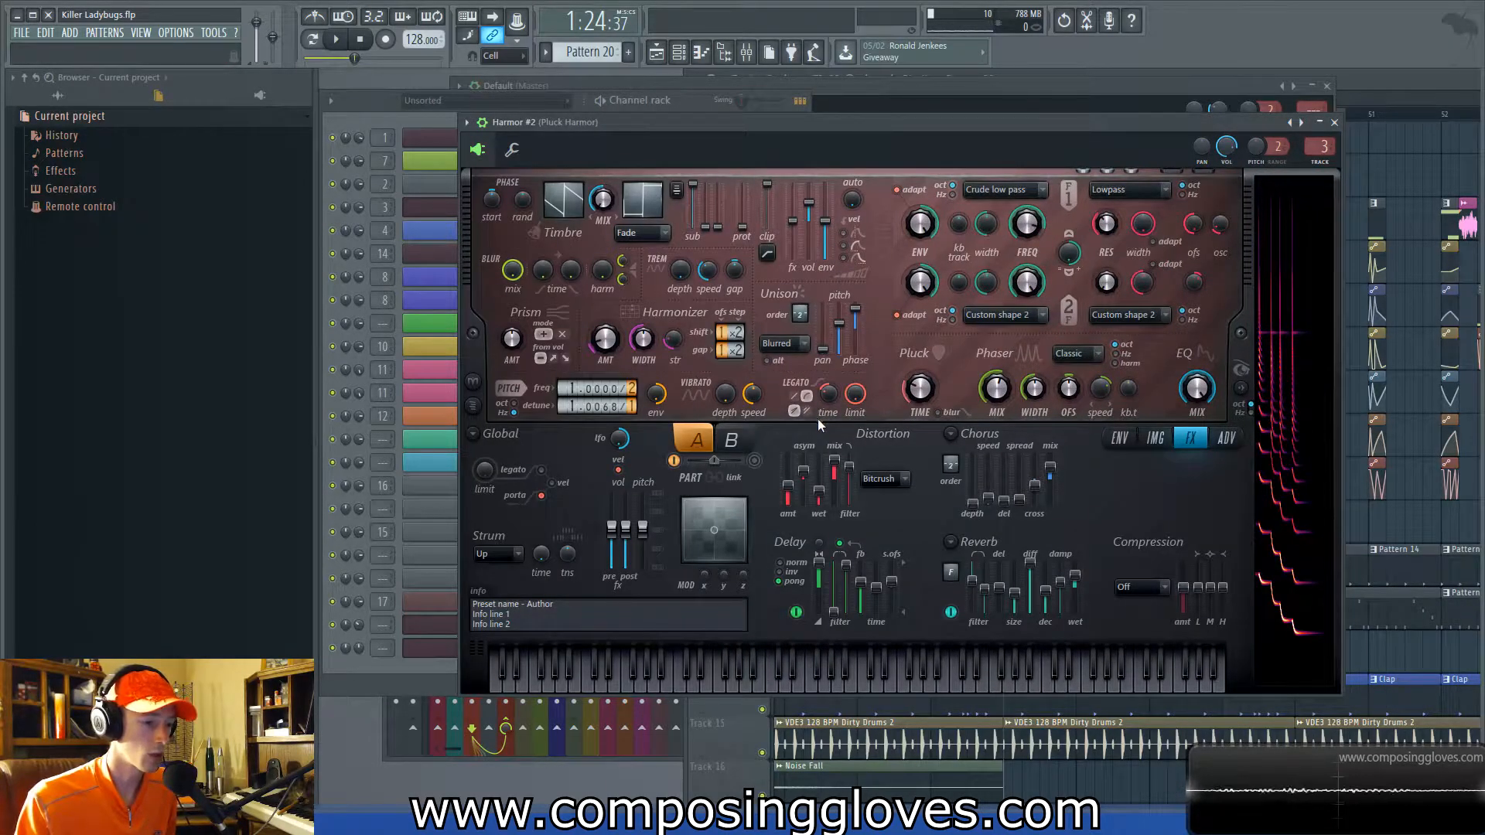
Reopen Harmor #3, adjust its distortion mix and amount, and place the distortion first in the effects order.
click(389, 675)
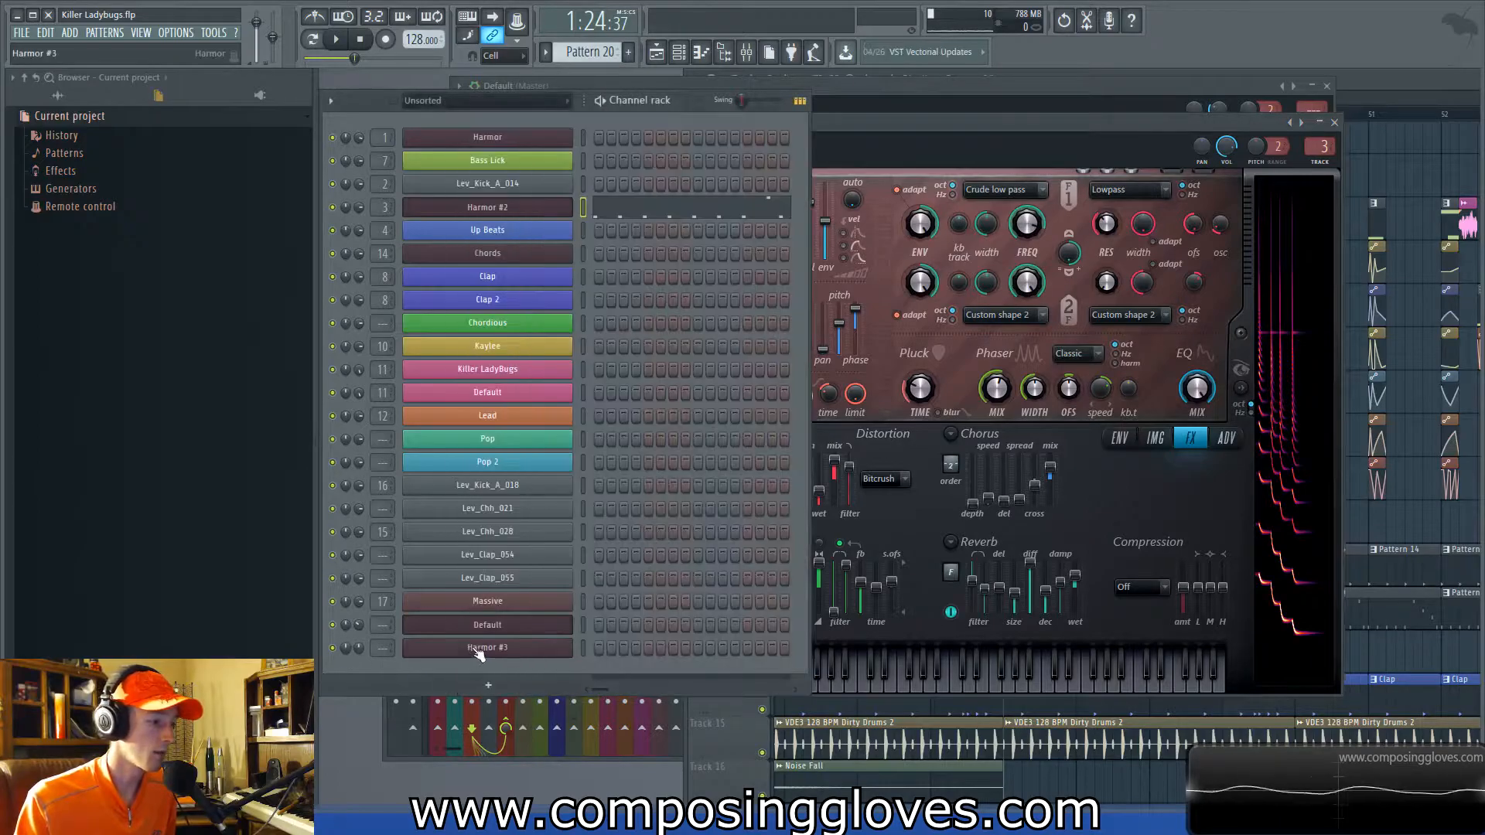
click(472, 646)
drag(839, 474, 790, 475)
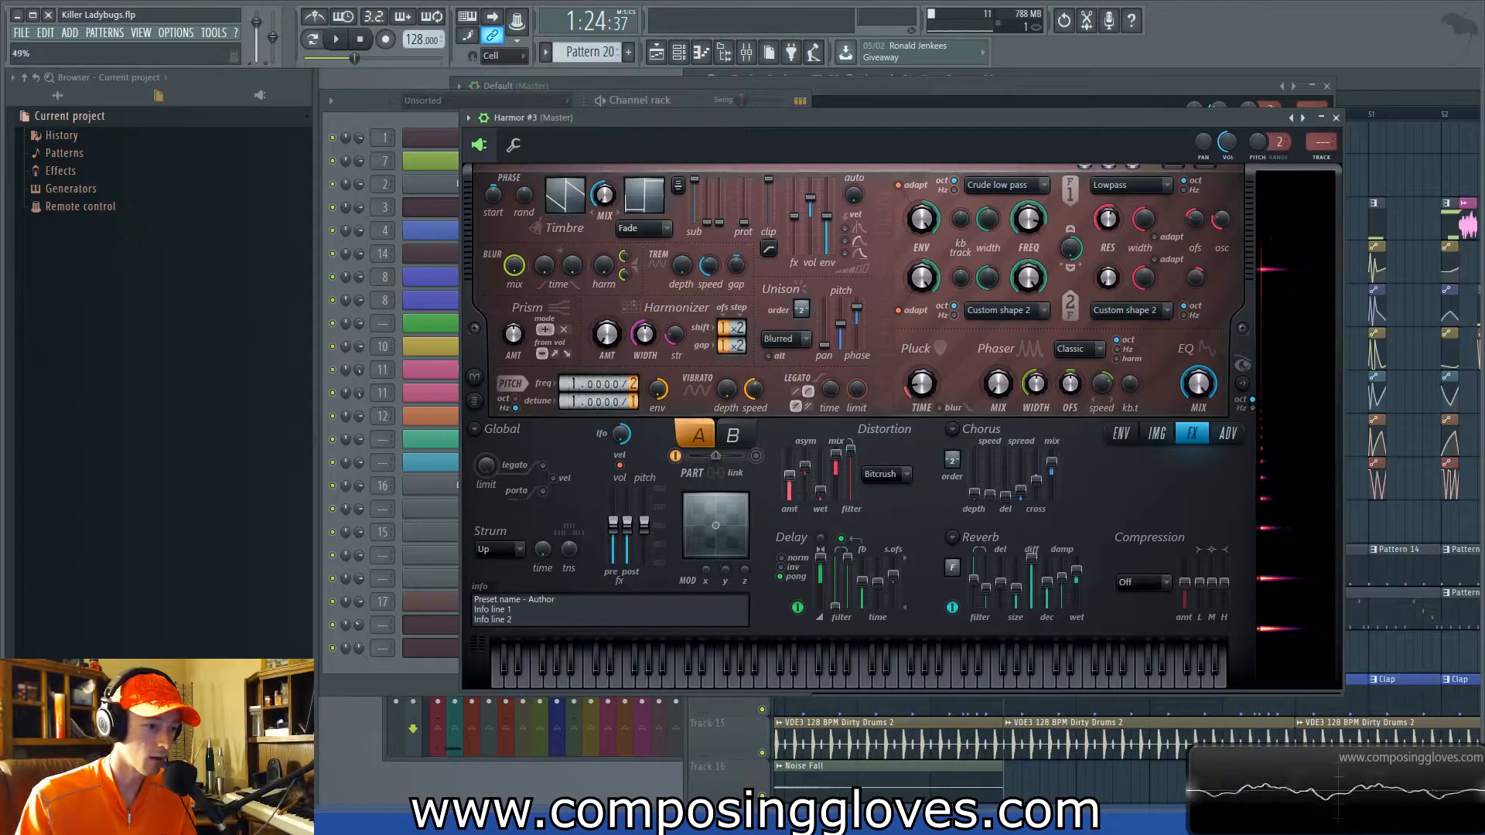
click(1228, 433)
drag(1001, 492, 1001, 478)
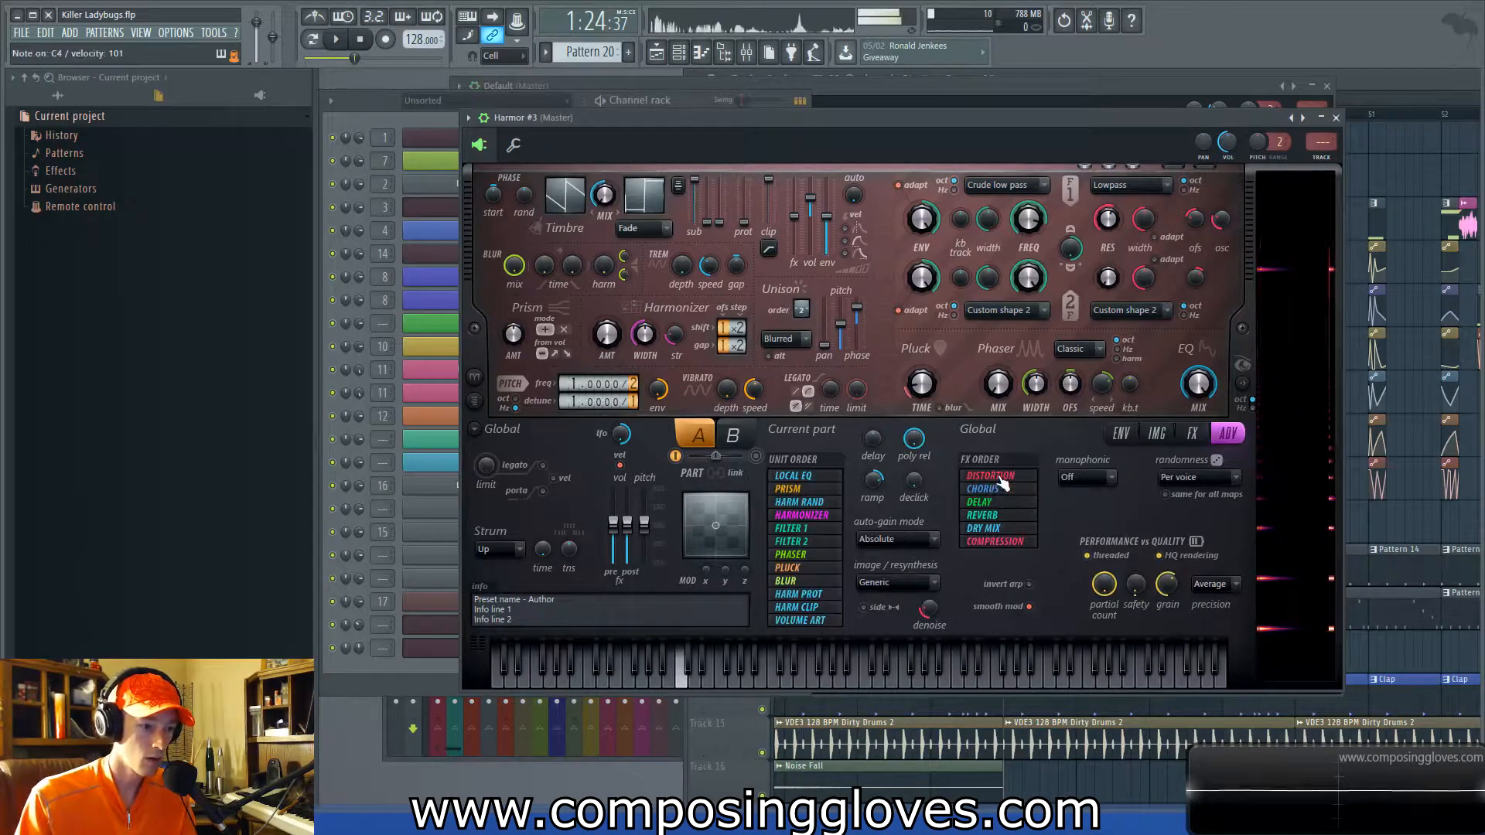
Review Harmor #3's effects settings, effects order and volume envelope.
click(1190, 437)
click(1158, 433)
click(1191, 433)
click(1227, 433)
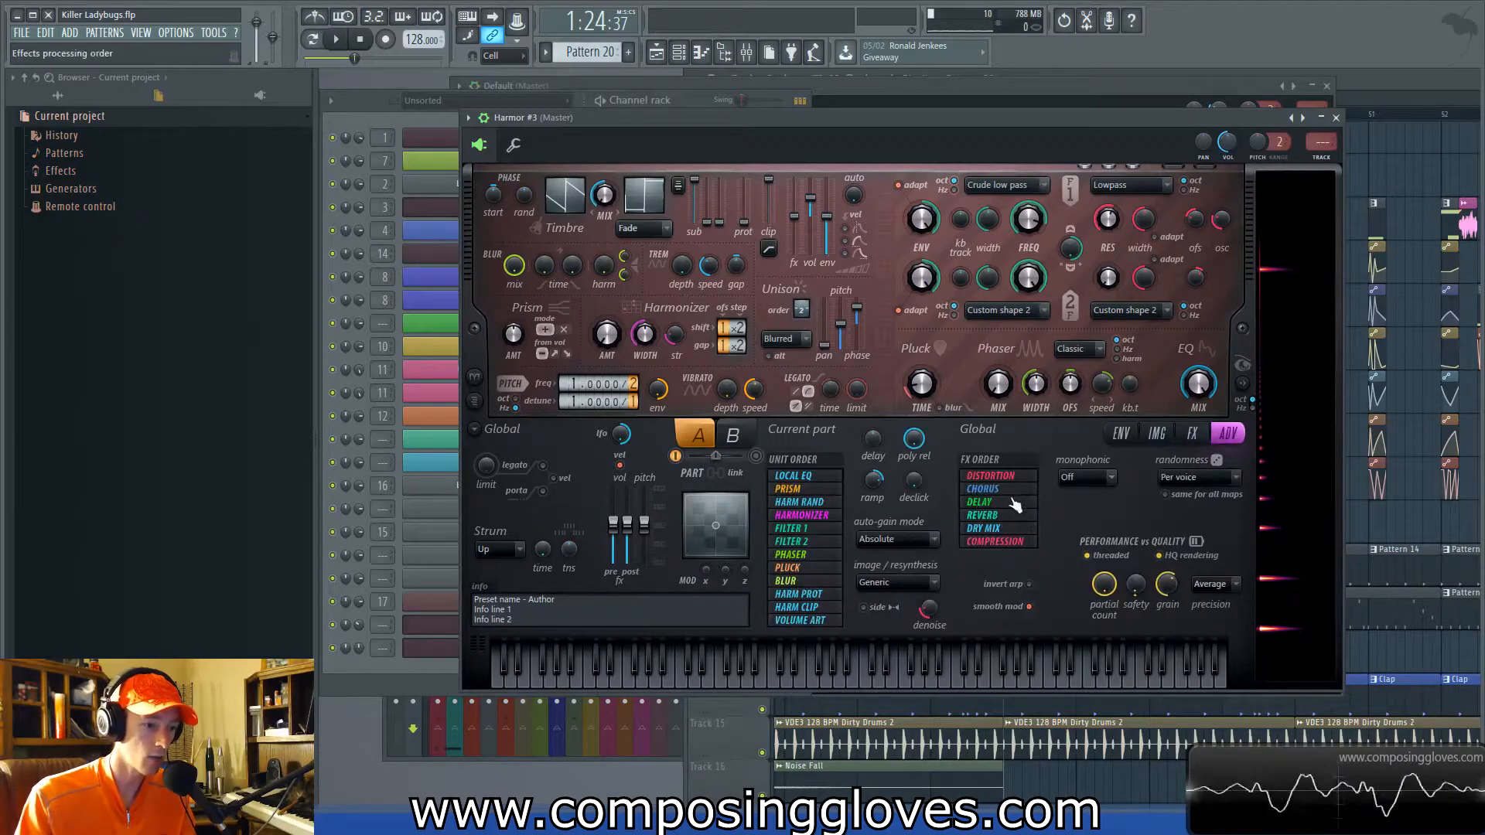
click(1191, 434)
click(1120, 435)
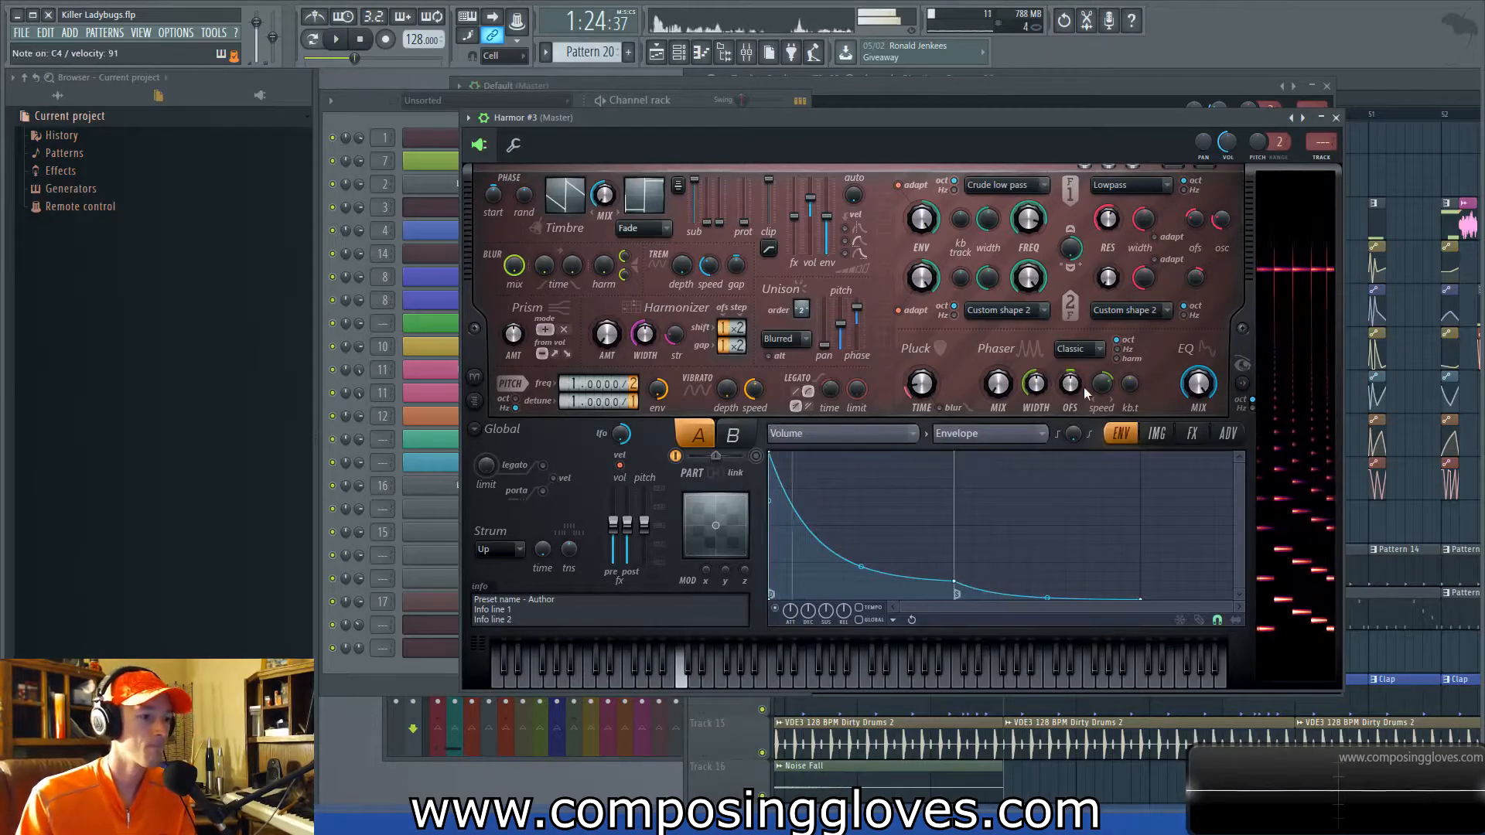
click(1227, 433)
click(1192, 433)
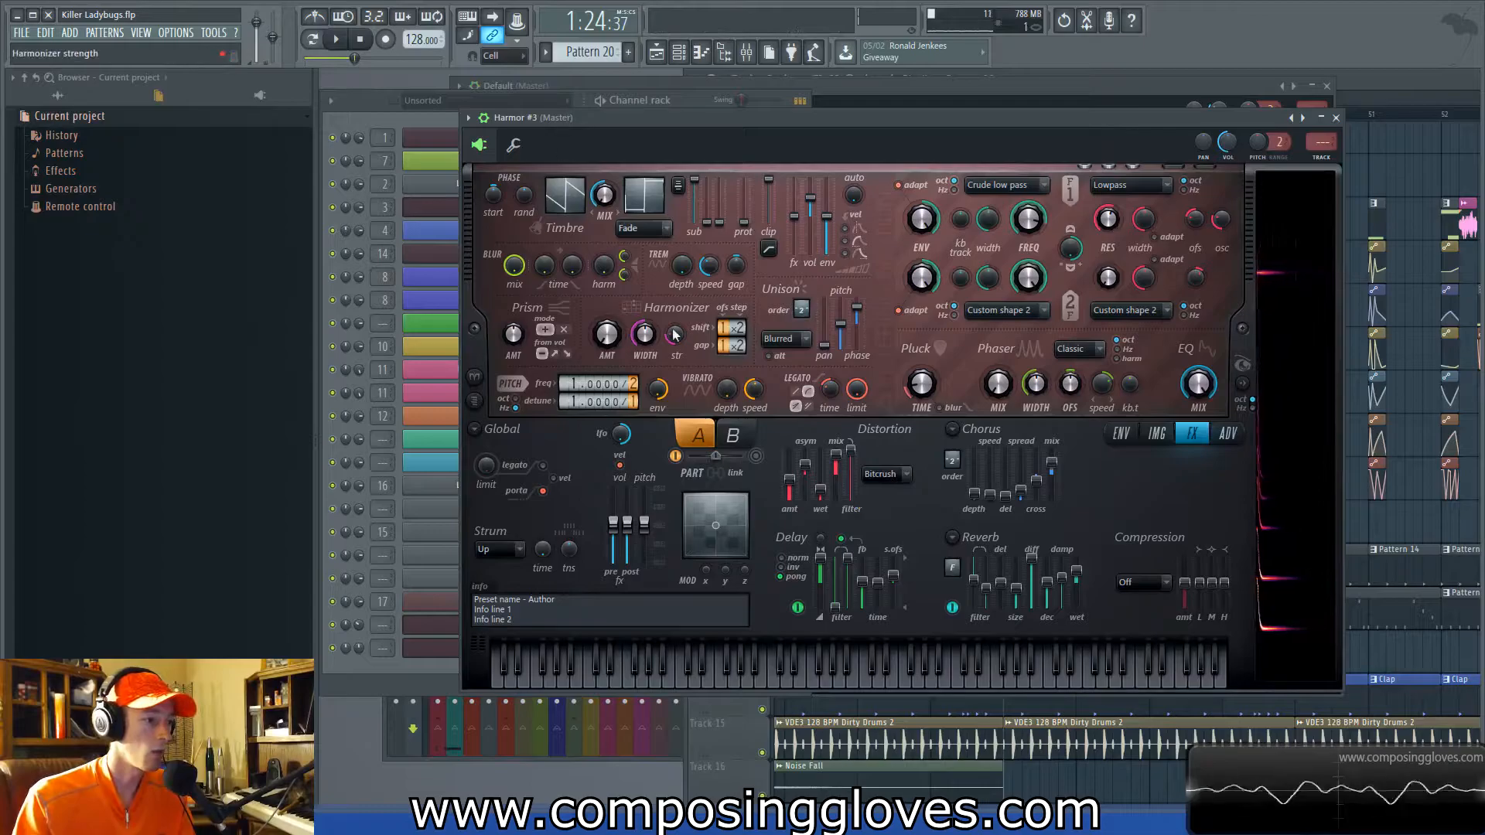
Close Harmor #3, open Harmor #2 to compare its settings, and shift its window slightly aside.
click(1335, 120)
click(1101, 137)
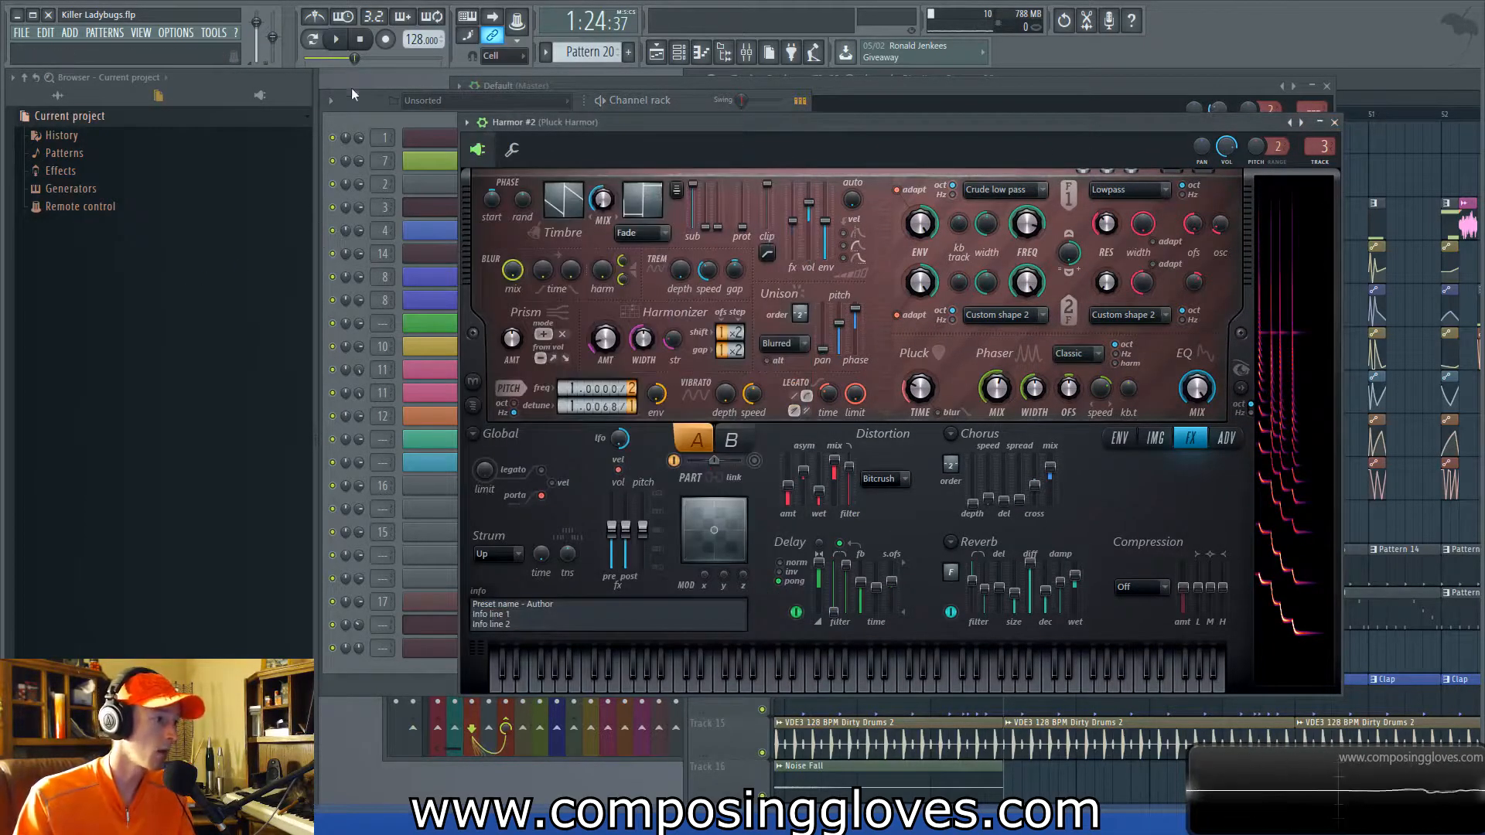
click(351, 105)
click(512, 209)
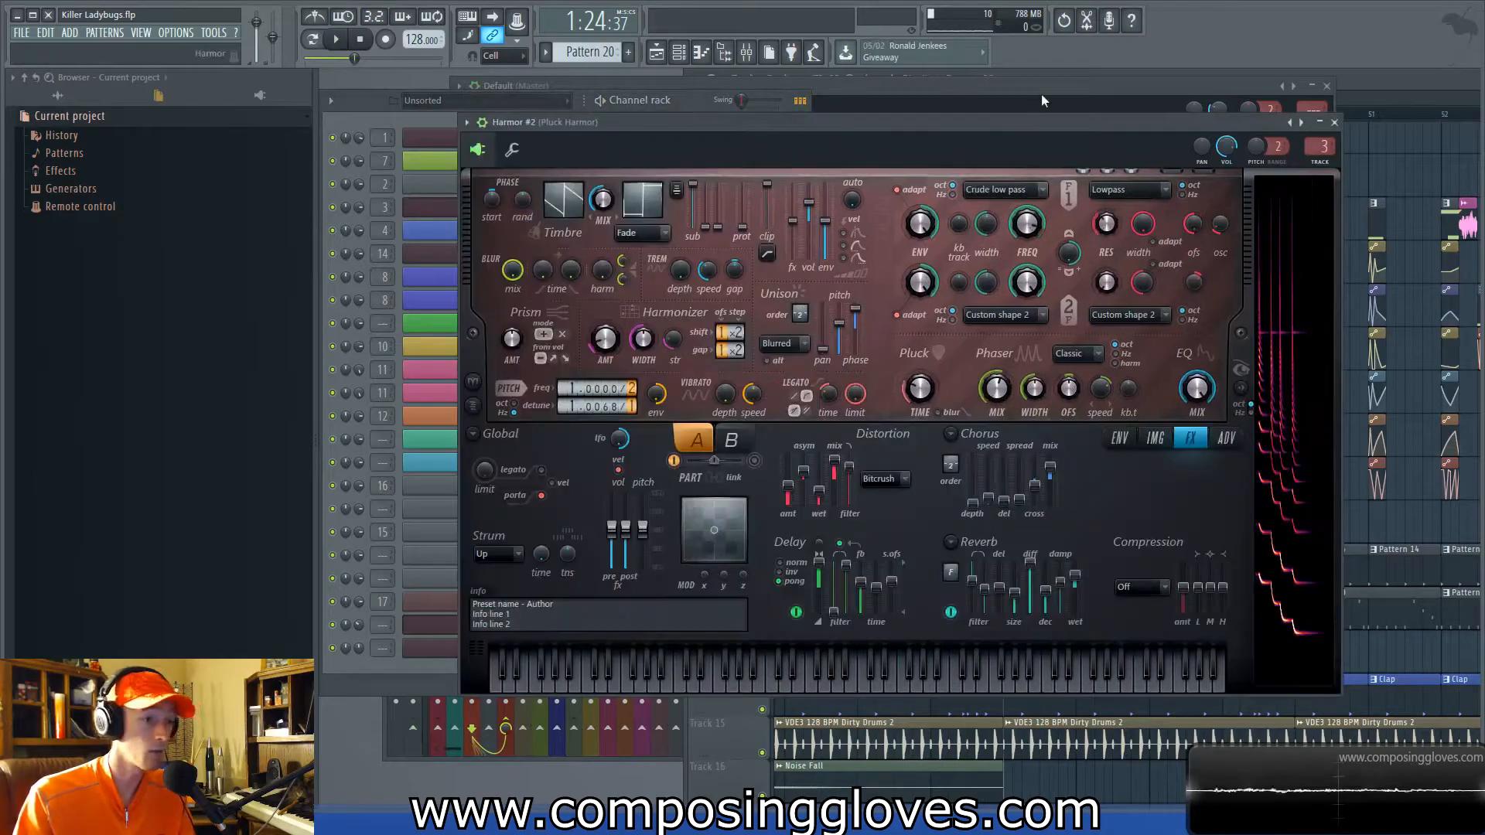
drag(1038, 127, 1015, 127)
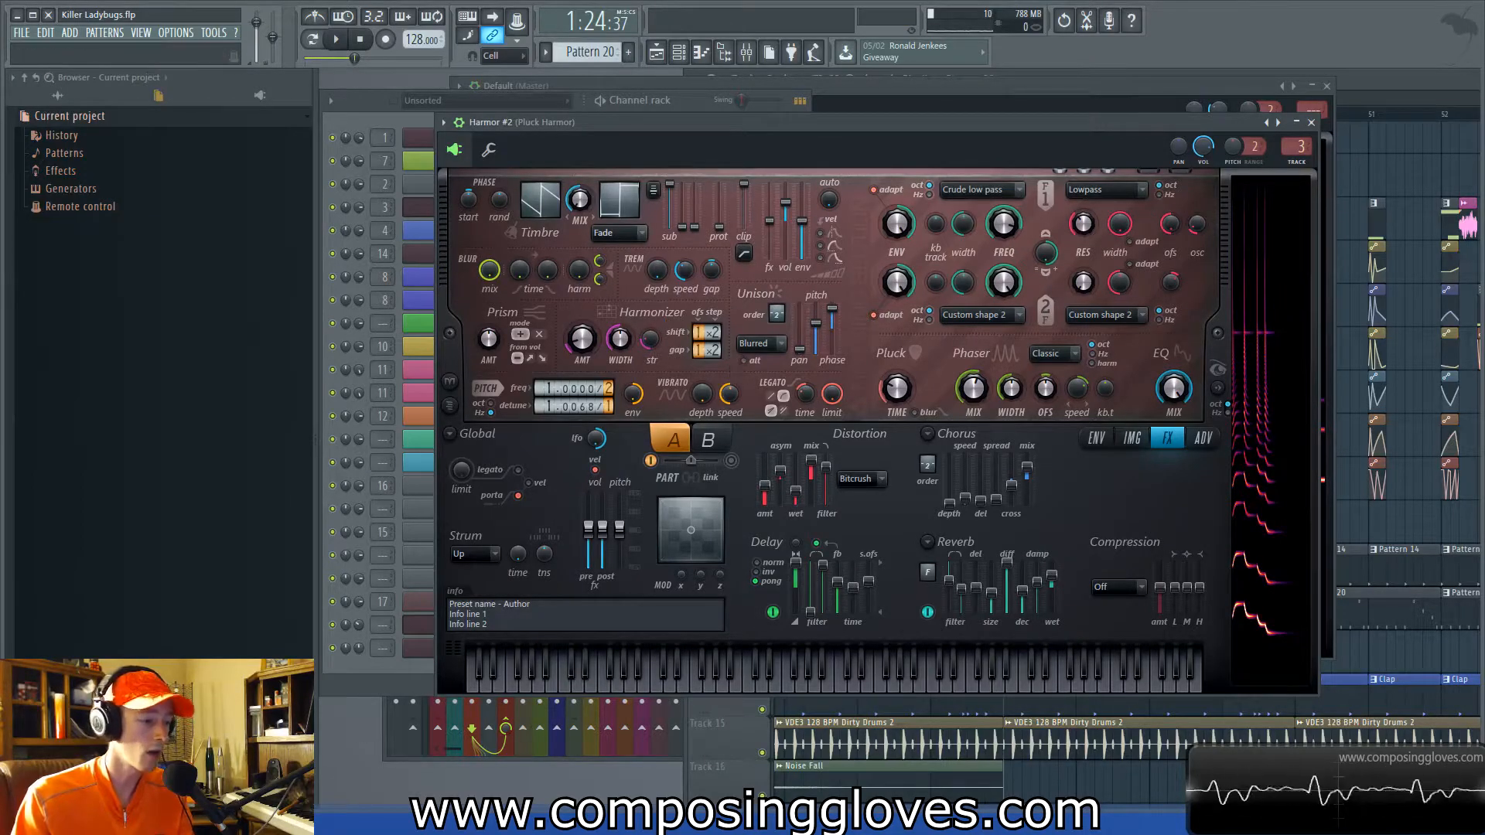
Bring up Harmor #3 from the channel rack and slightly lower the decay curve of its volume envelope.
click(361, 686)
click(481, 649)
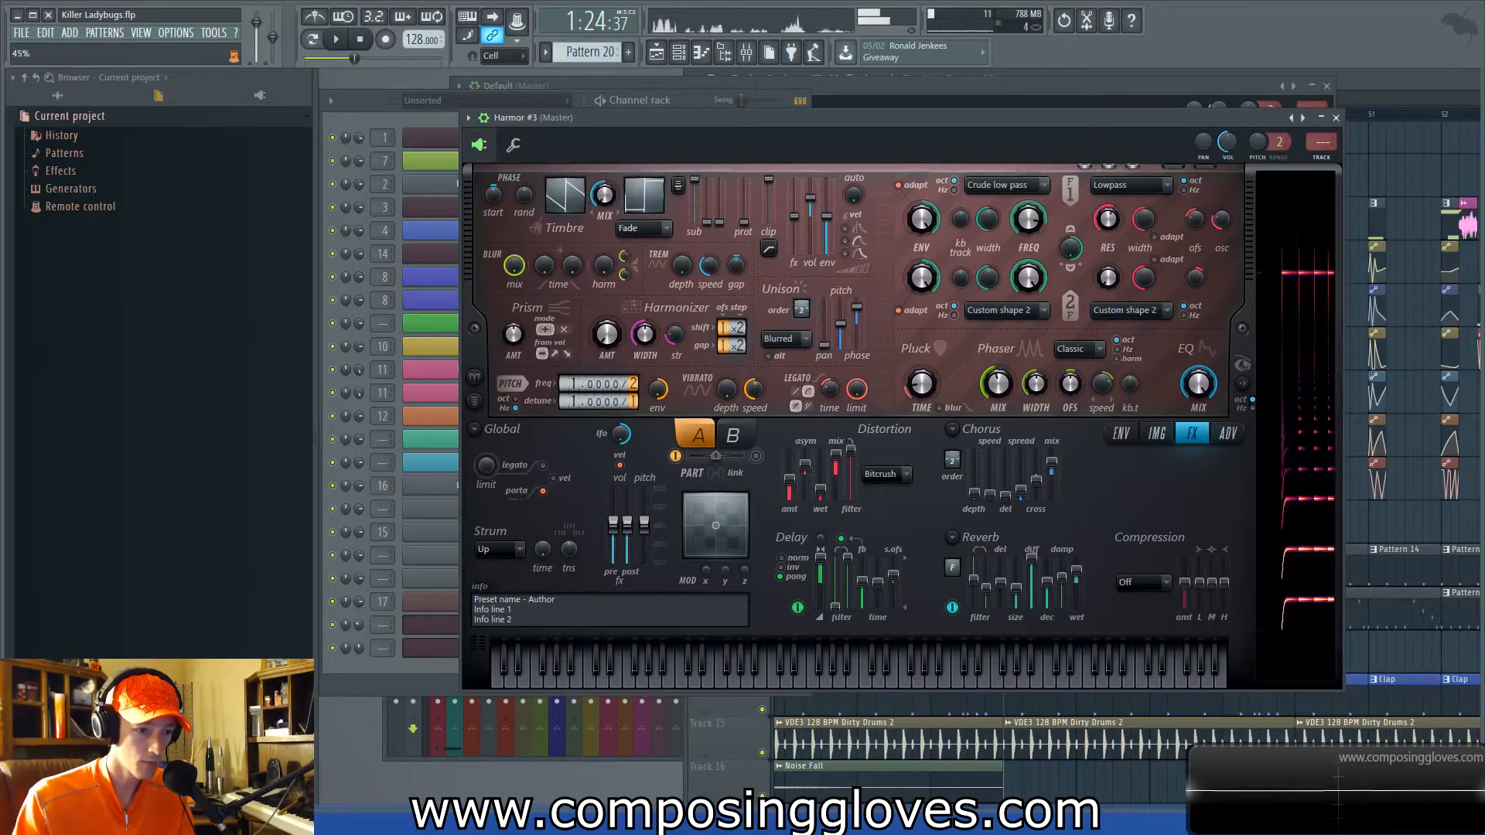
key(F6)
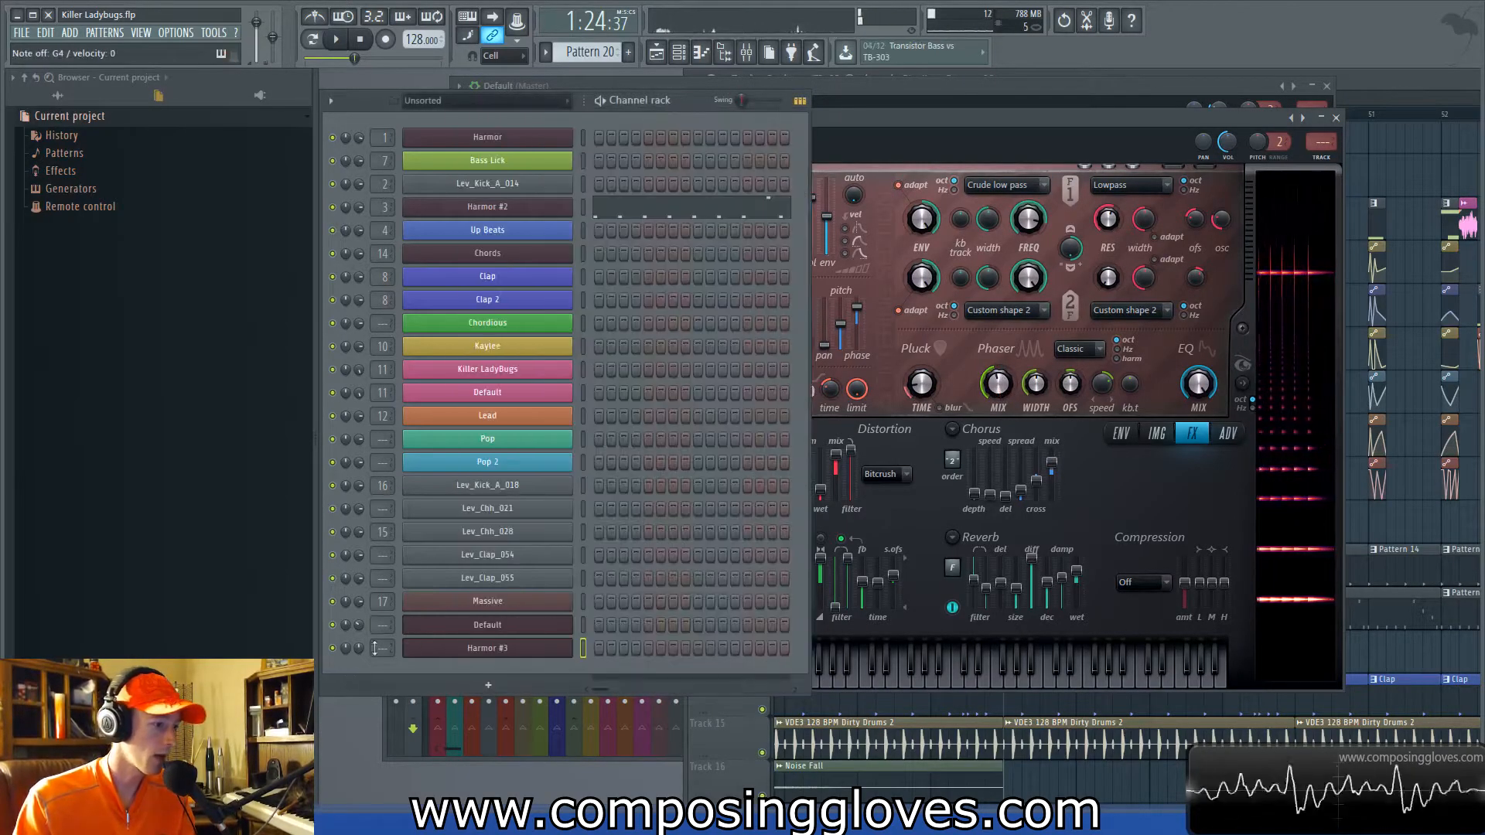
click(931, 391)
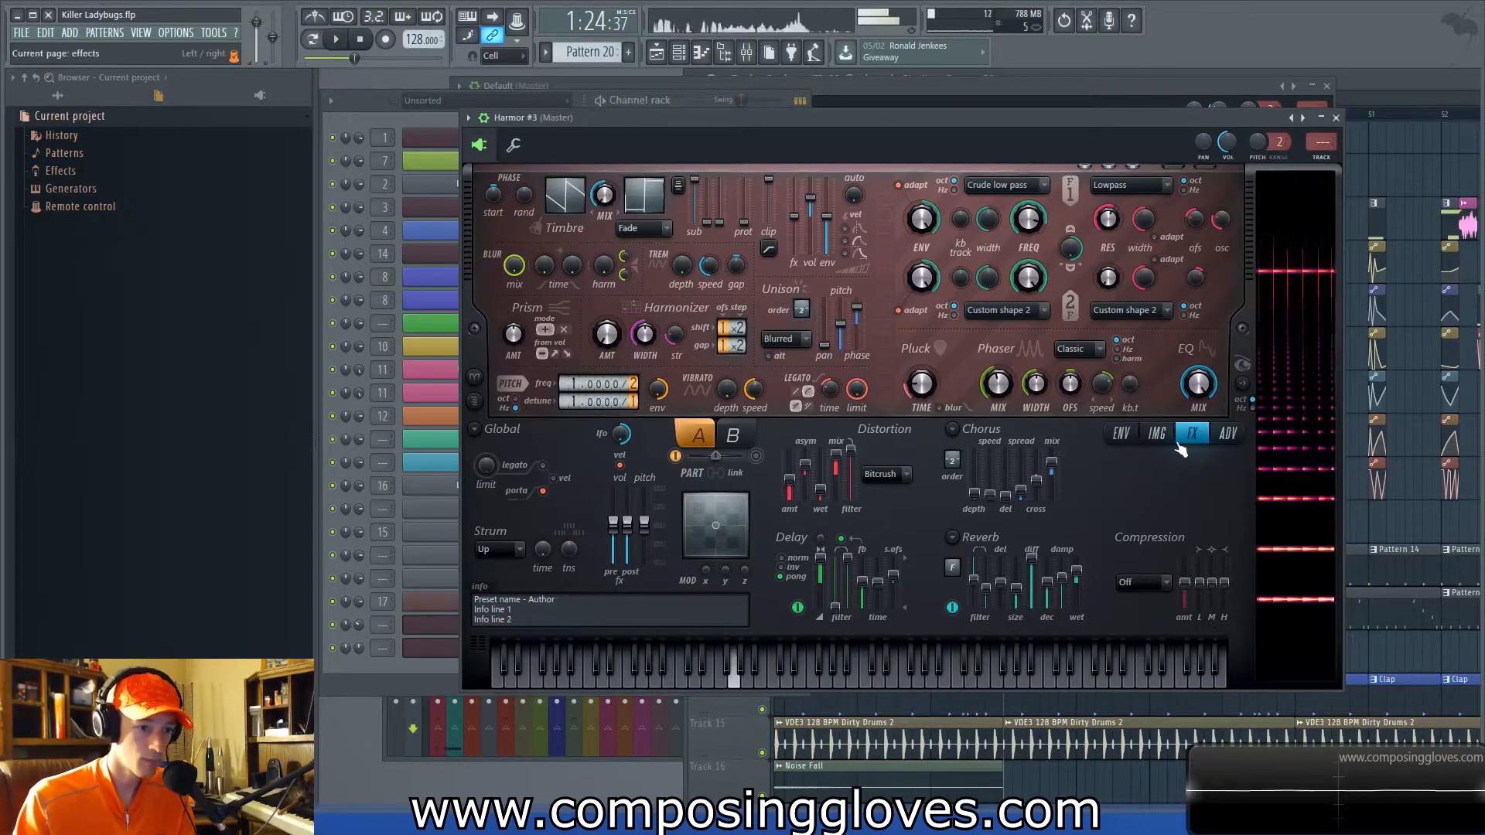
click(1119, 434)
drag(861, 567, 858, 579)
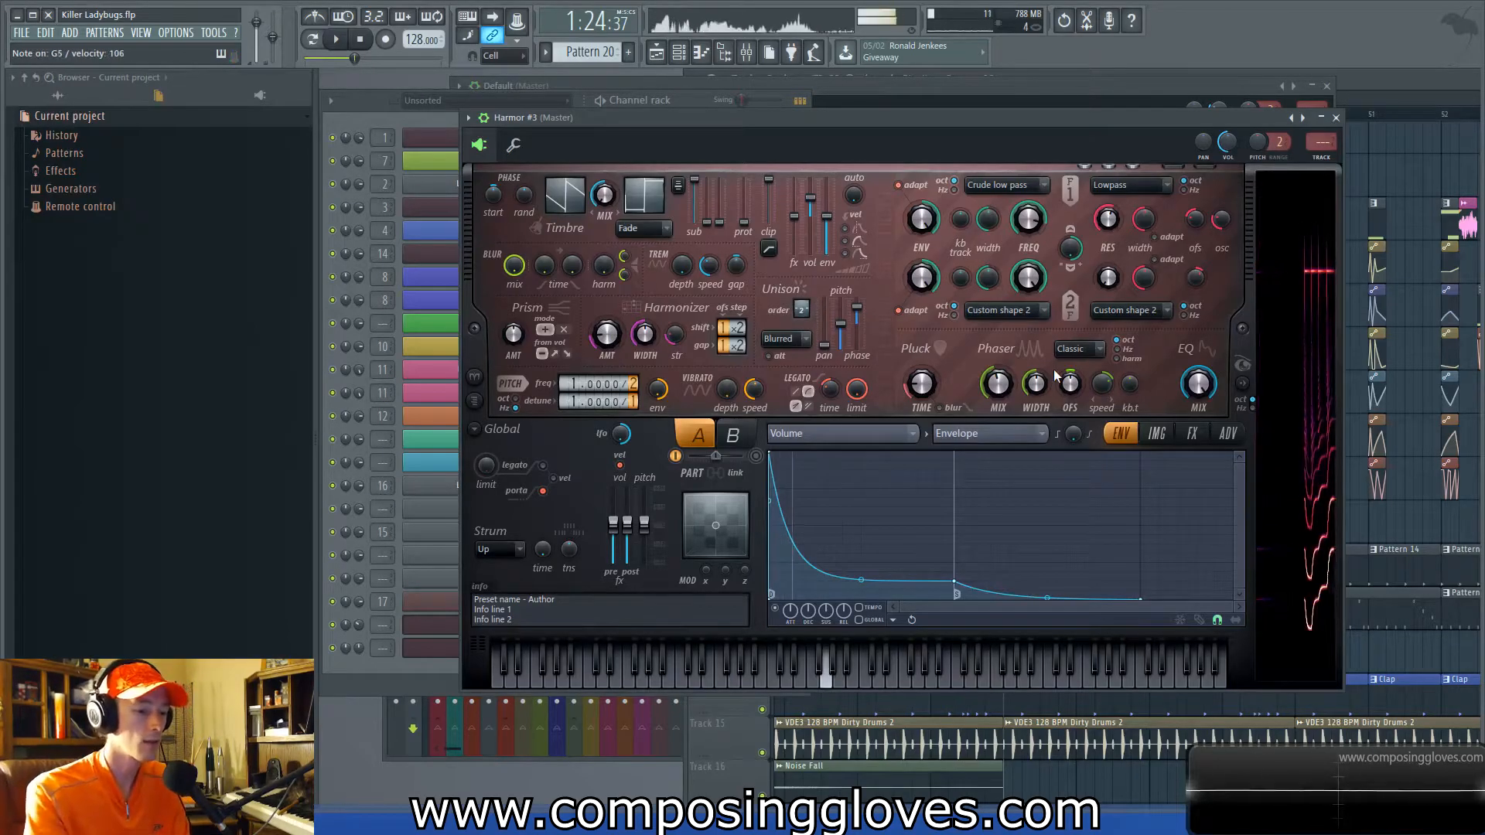
Close Harmor #3, open Harmor #2 and display its volume envelope for comparison.
click(350, 690)
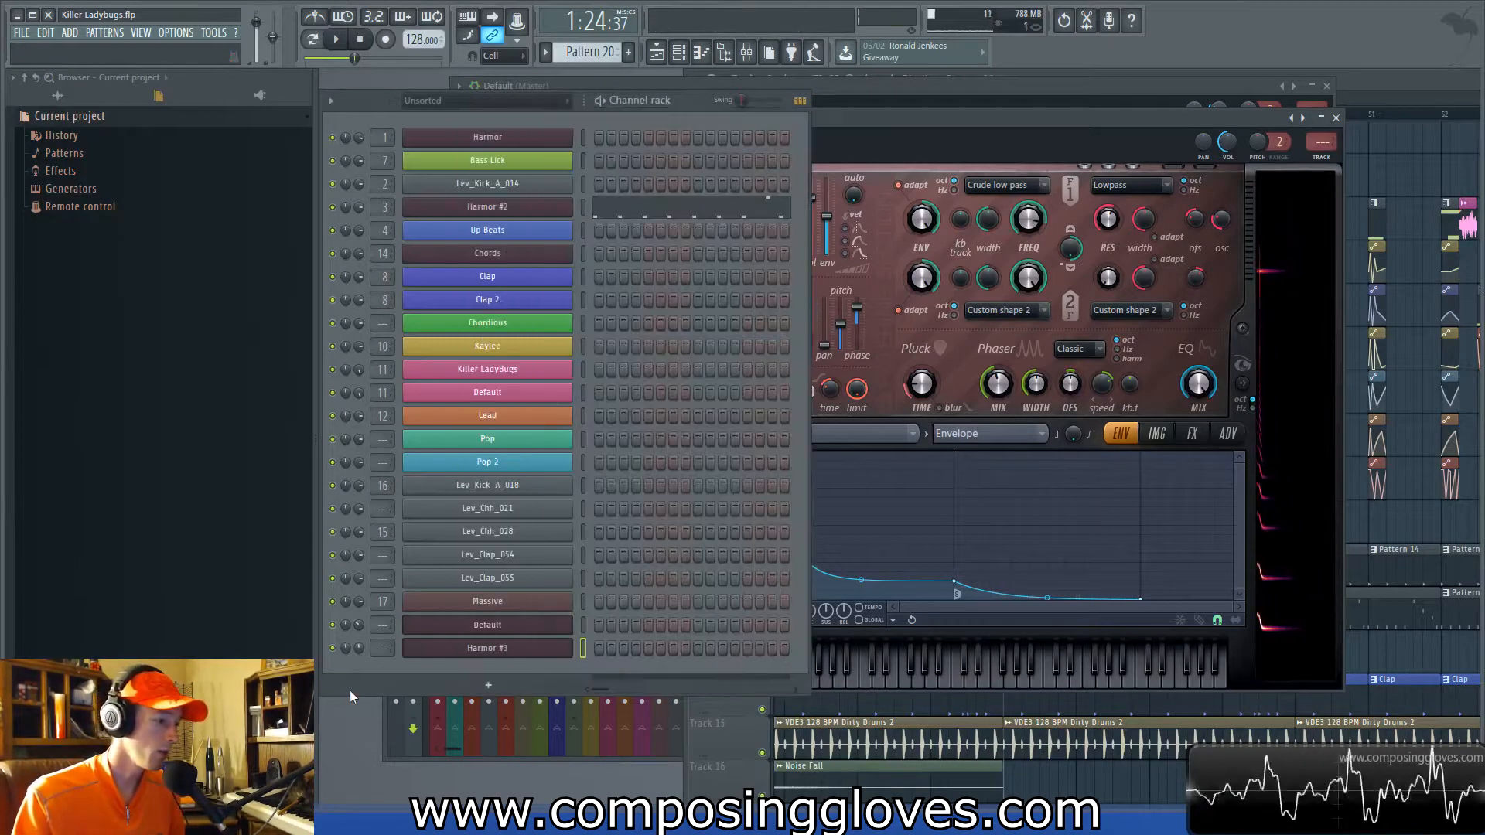
click(498, 650)
click(510, 629)
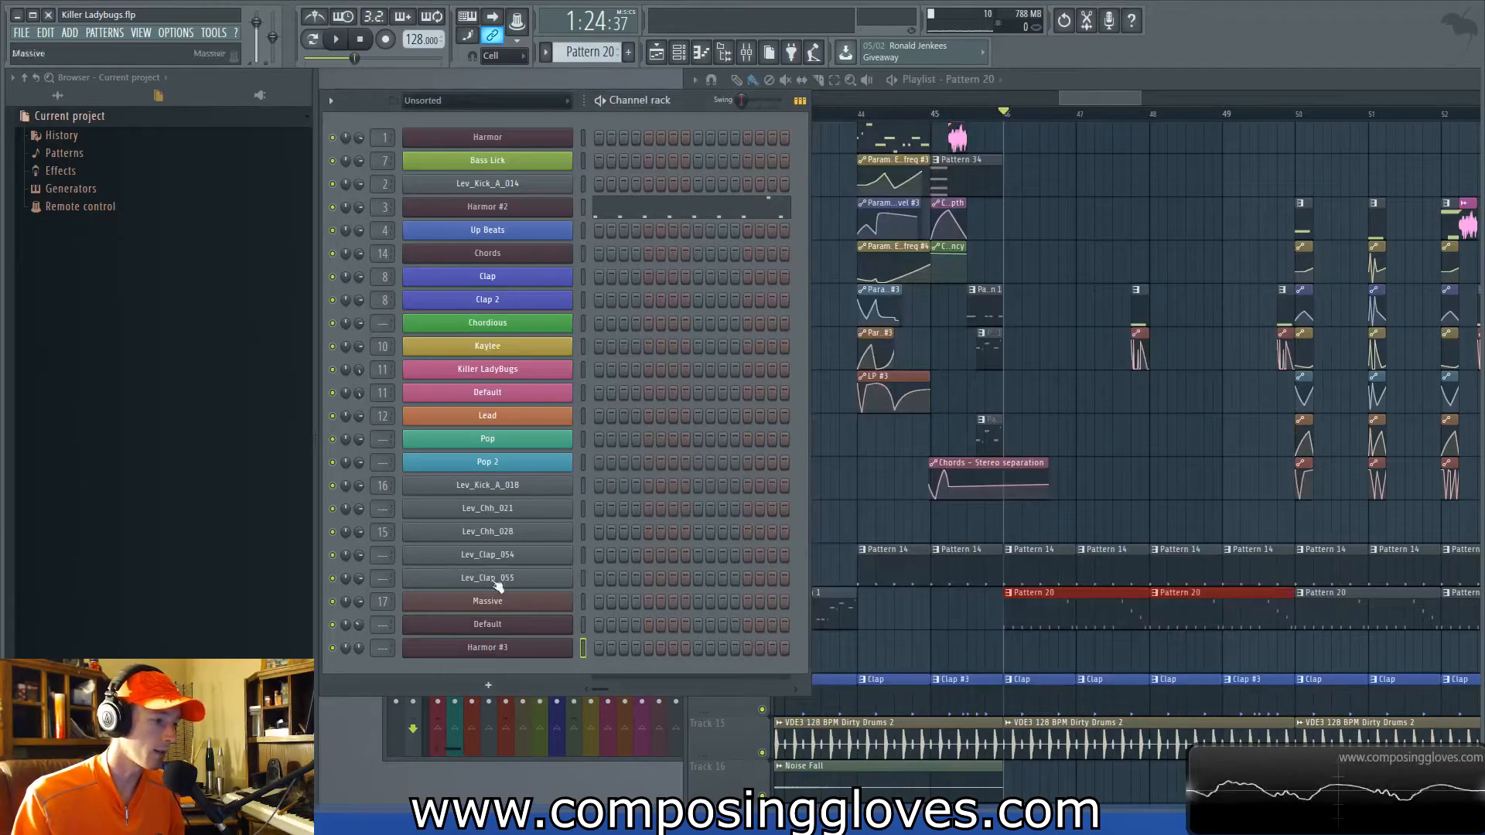
click(543, 207)
drag(992, 121, 941, 111)
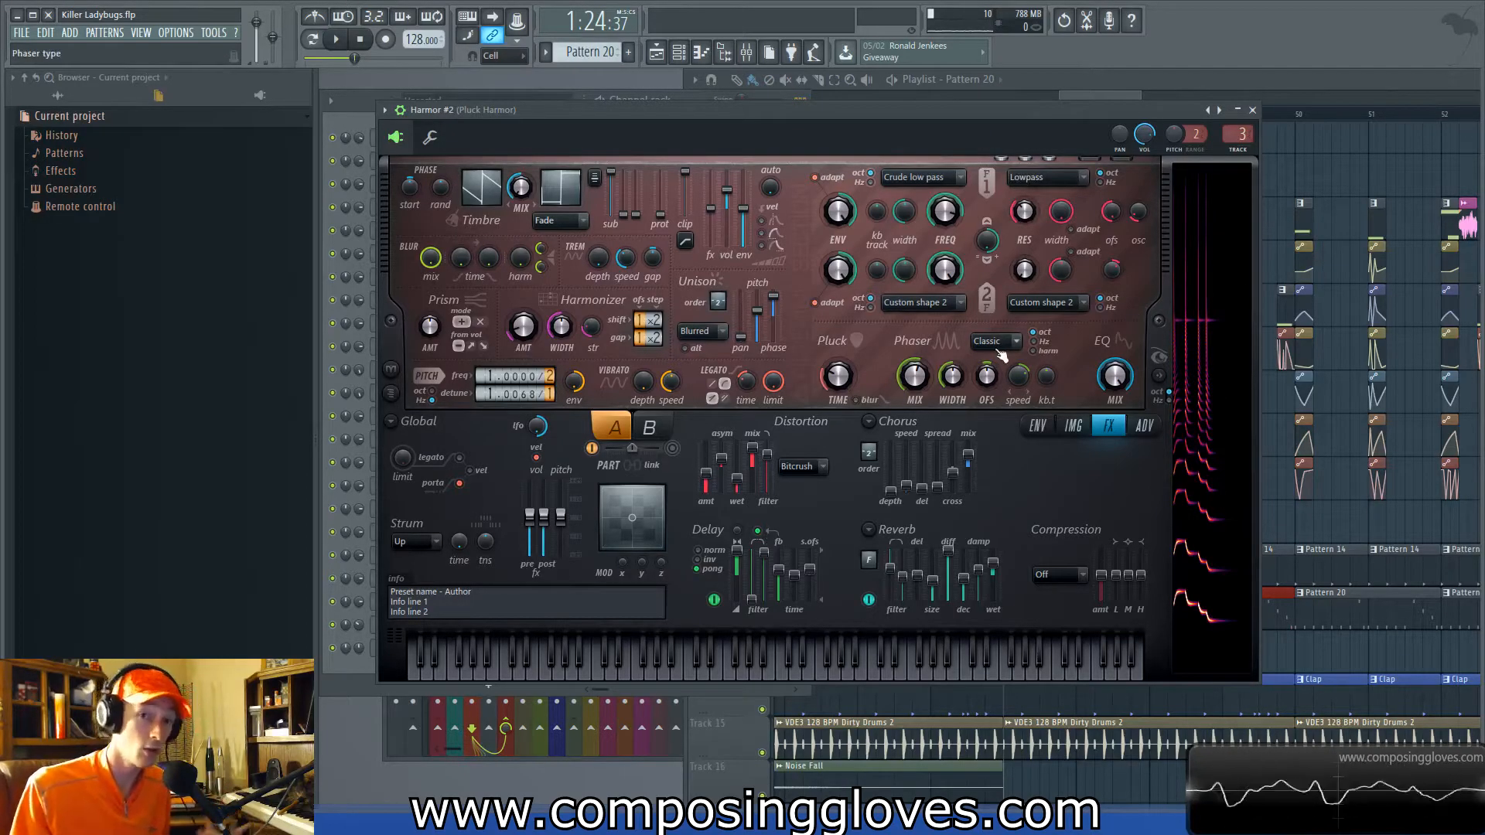
click(1037, 426)
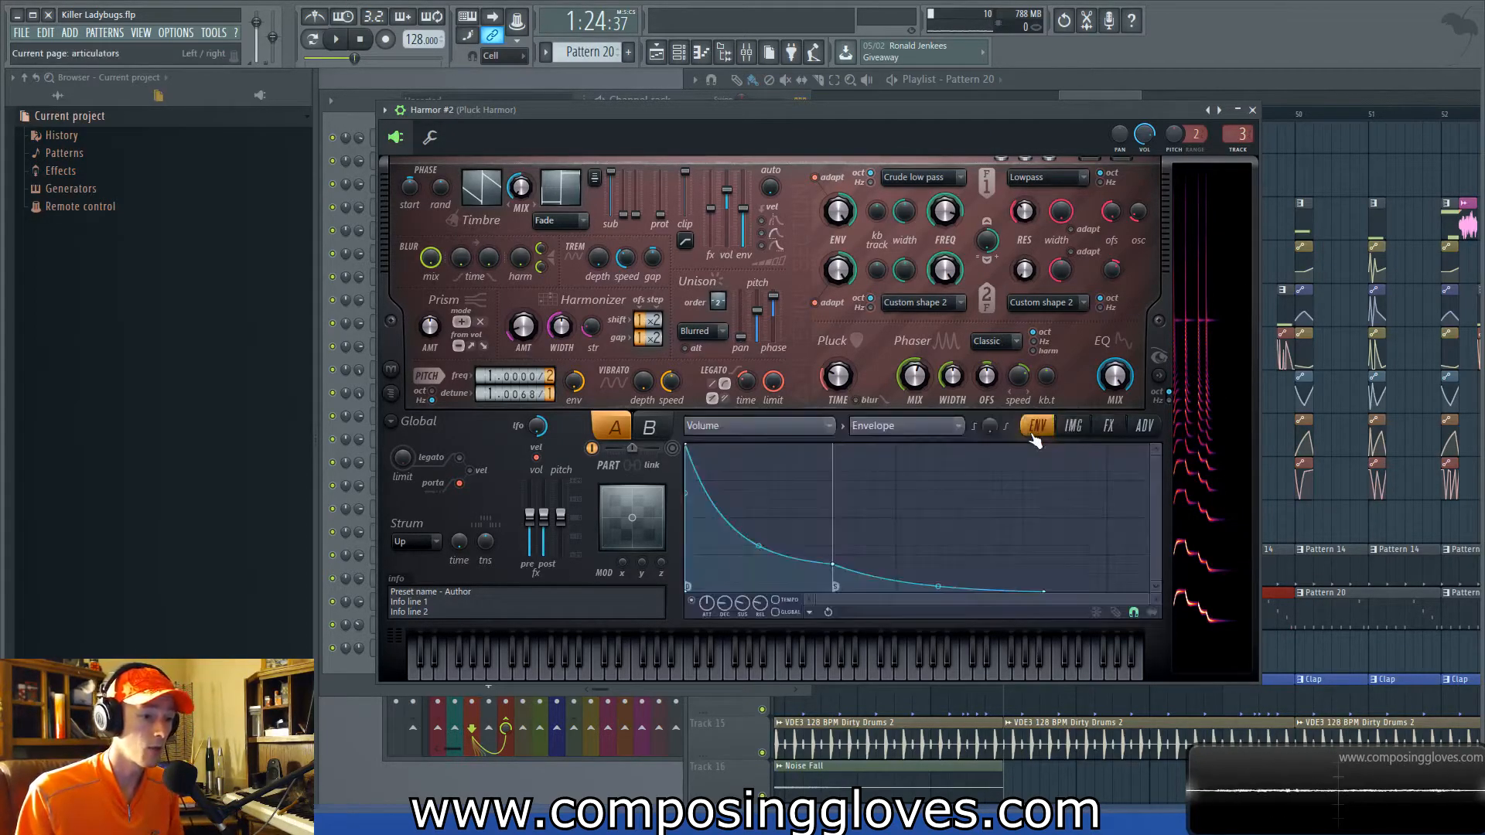
Examine Harmor #2's articulation targets, global EQ shape, and image, effects and advanced settings.
click(788, 428)
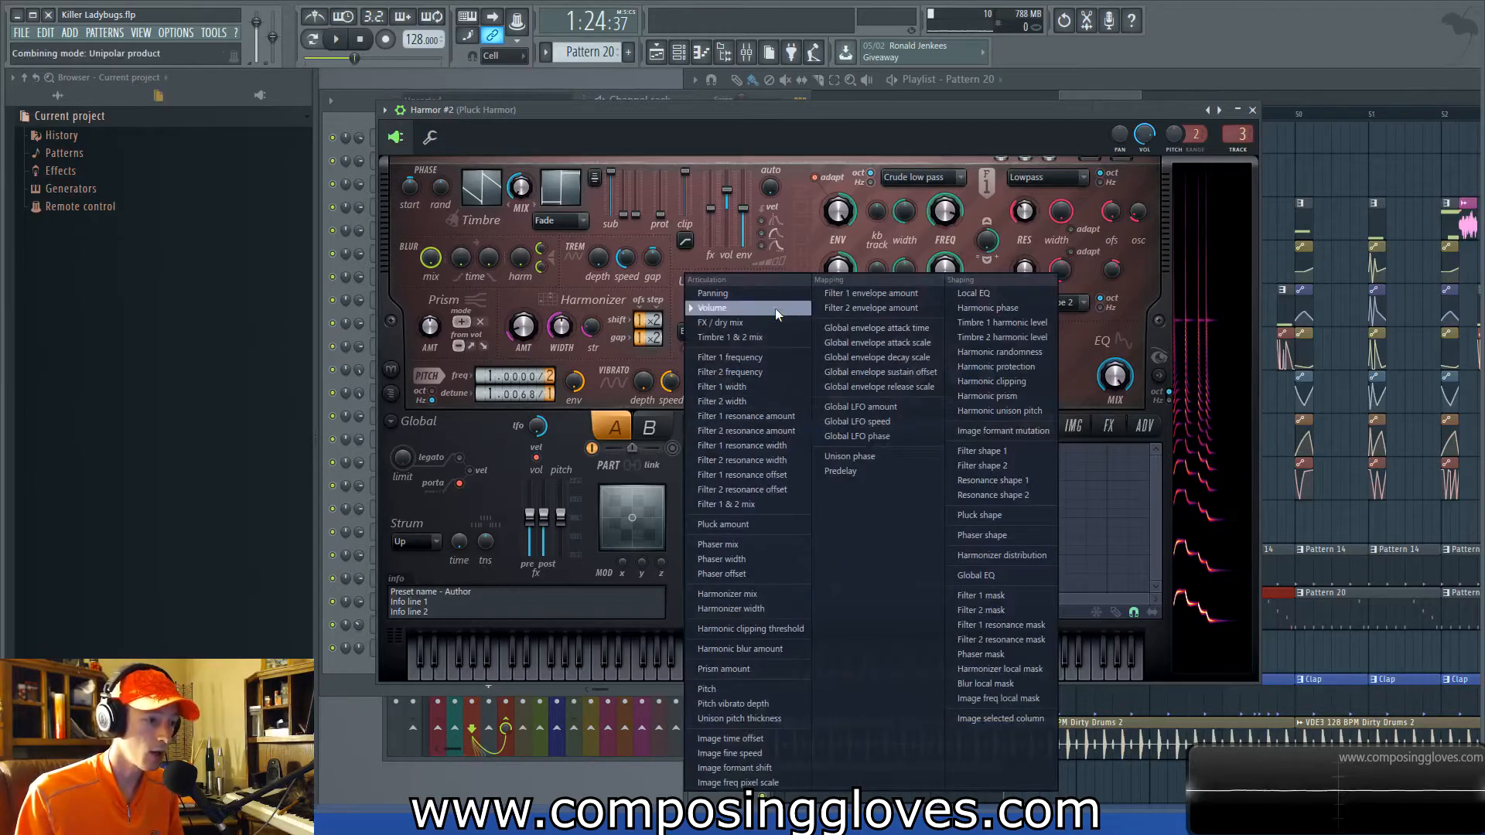
click(1134, 381)
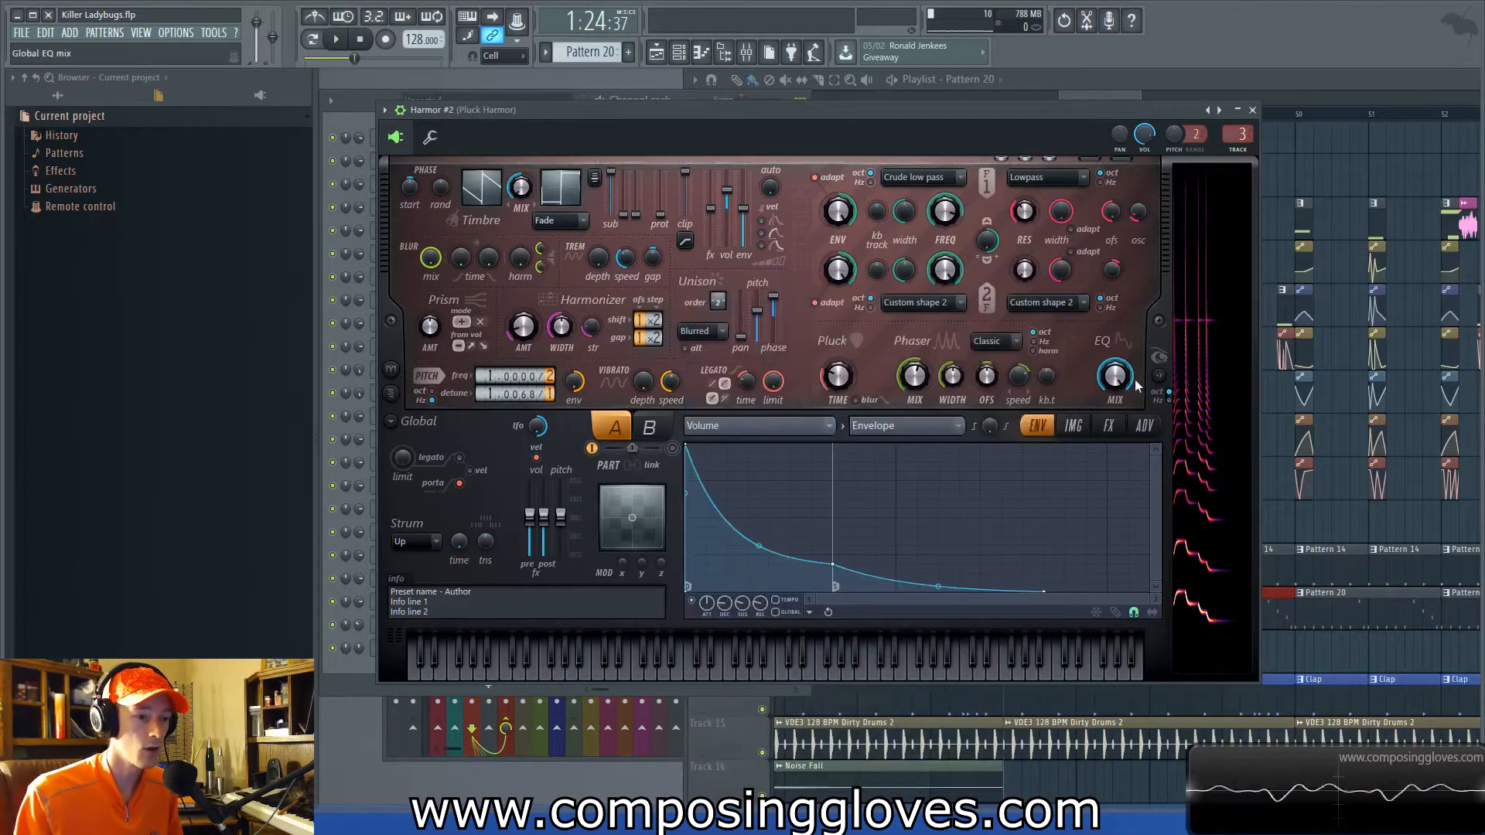
click(1092, 426)
click(1109, 426)
click(1143, 426)
click(1109, 427)
click(1074, 427)
click(1039, 427)
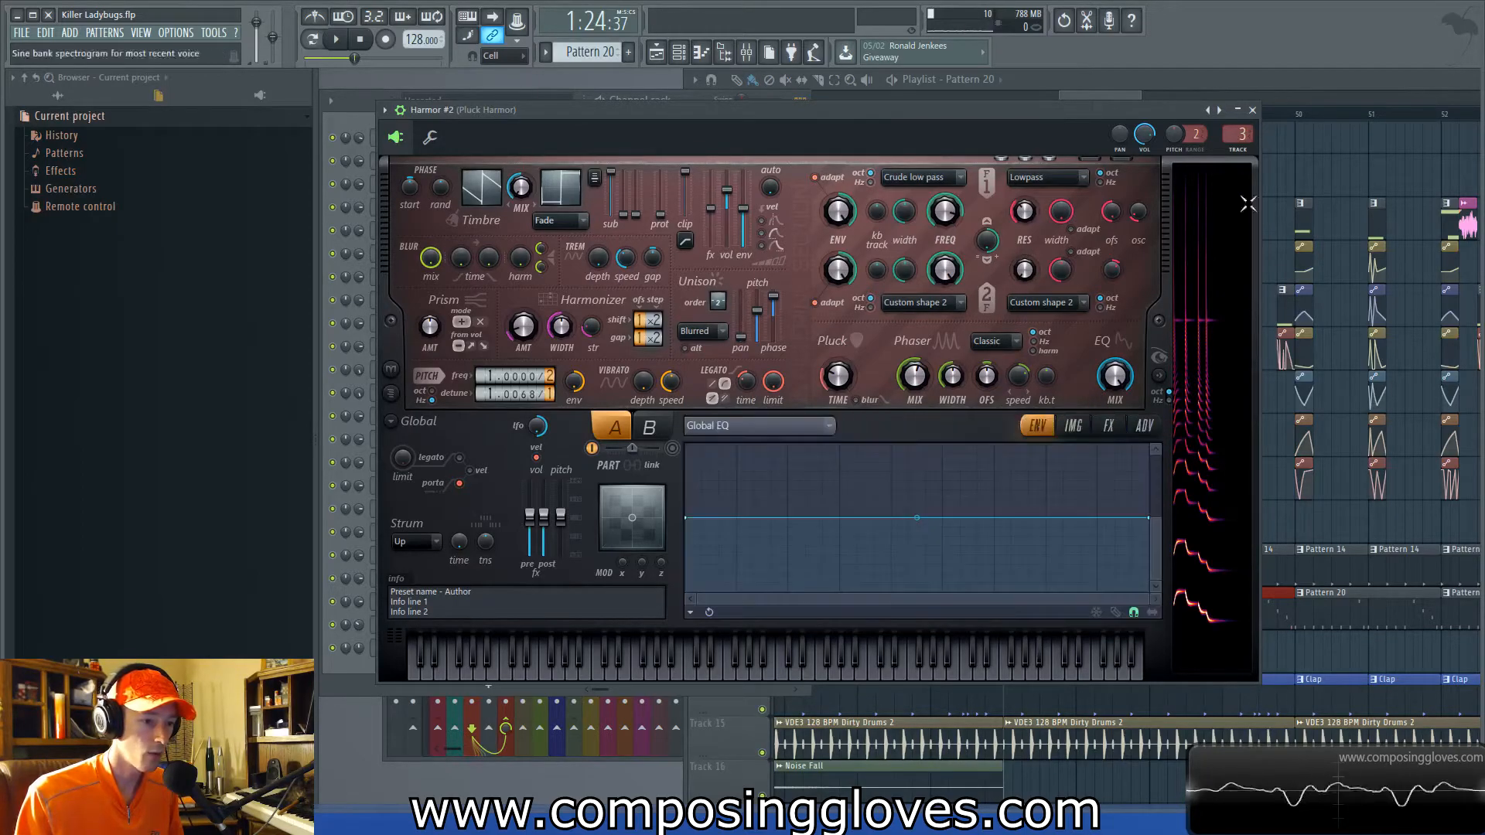
Play a short stretch of the playlist, stop it, and return to Harmor #2 with its window shifted aside.
click(1143, 81)
key(space)
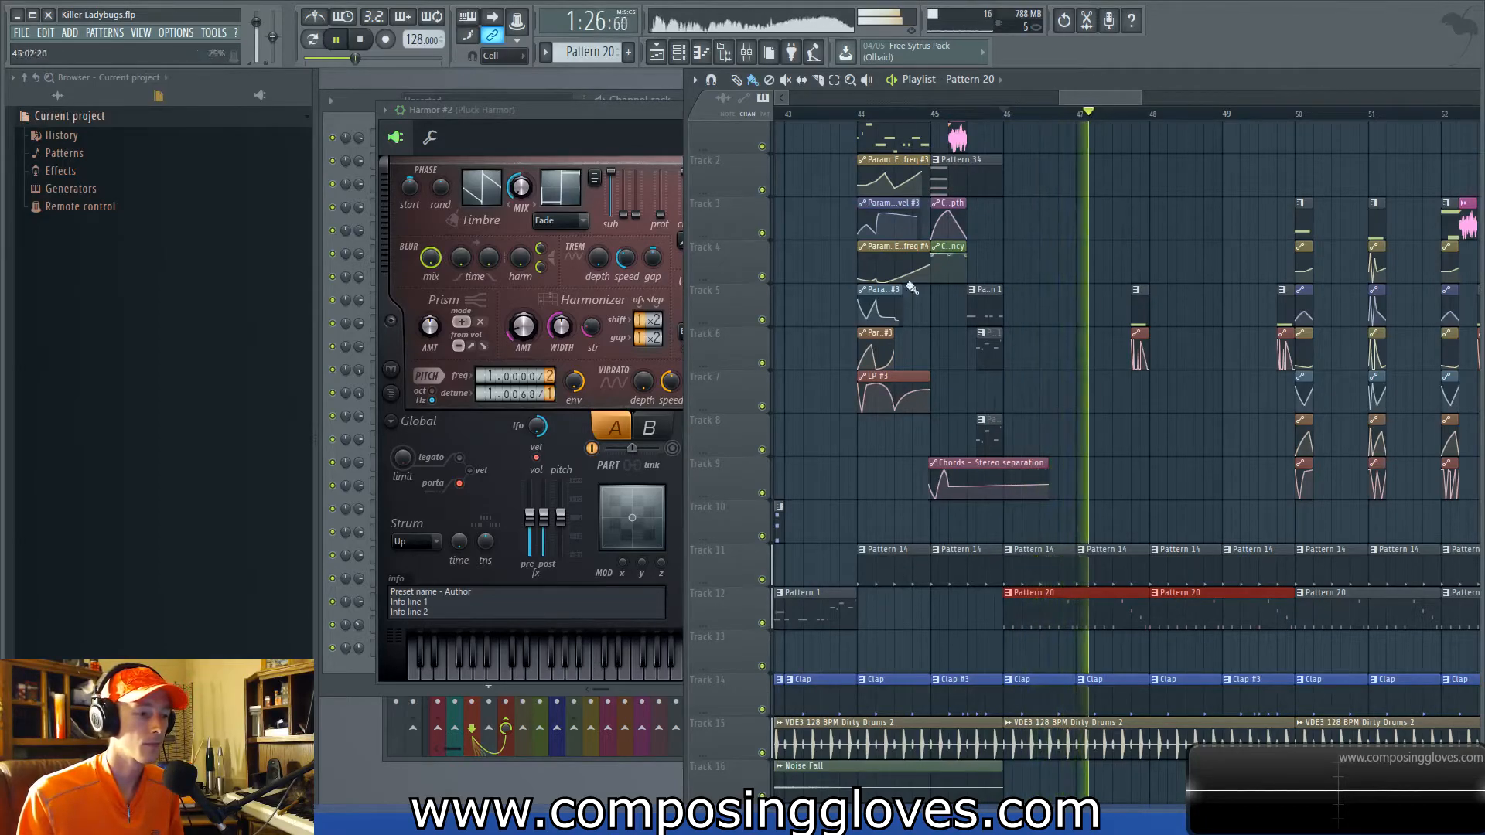
click(623, 108)
key(space)
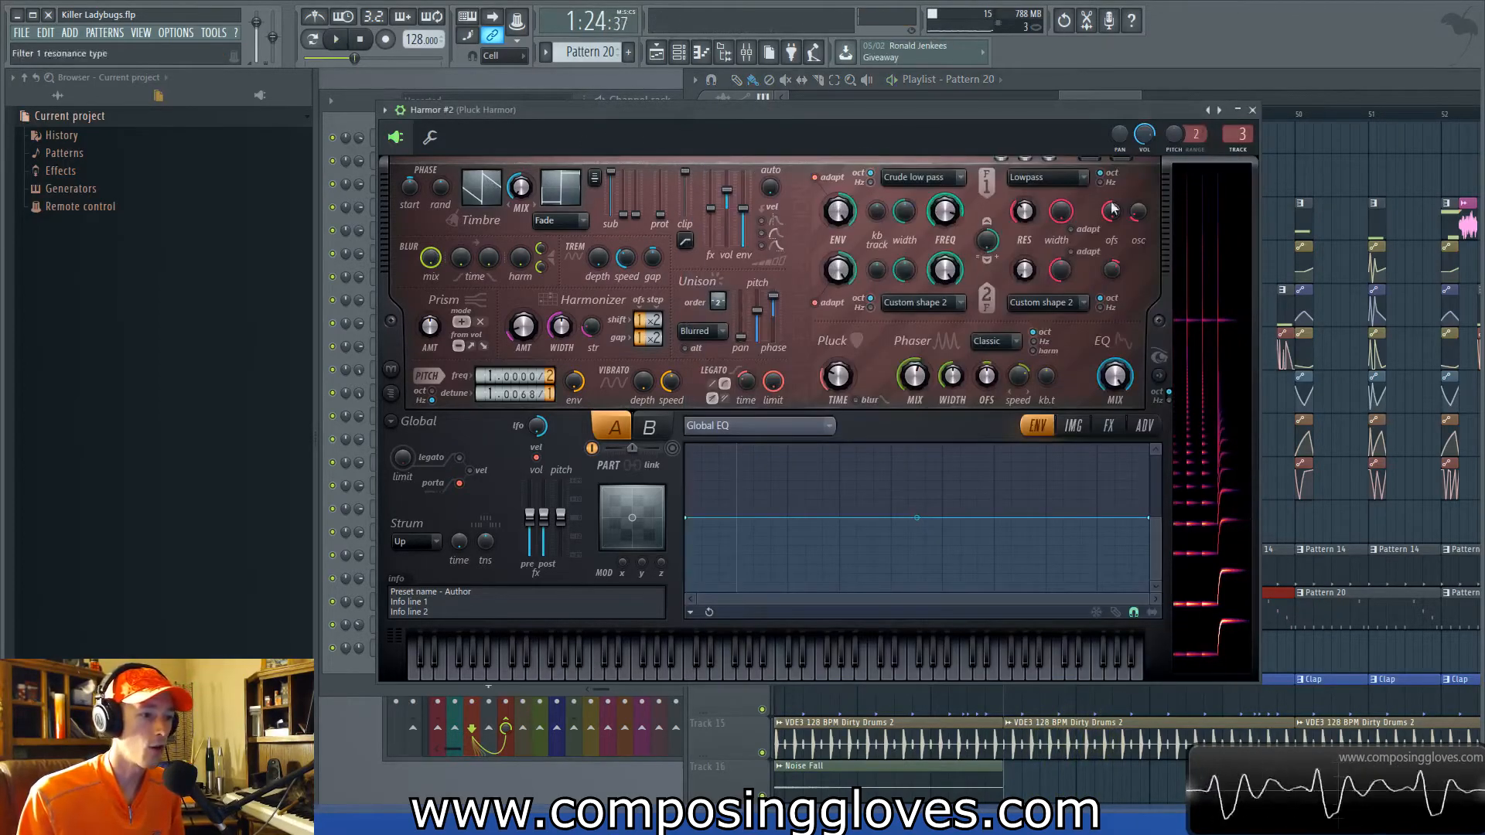
drag(992, 110, 1075, 112)
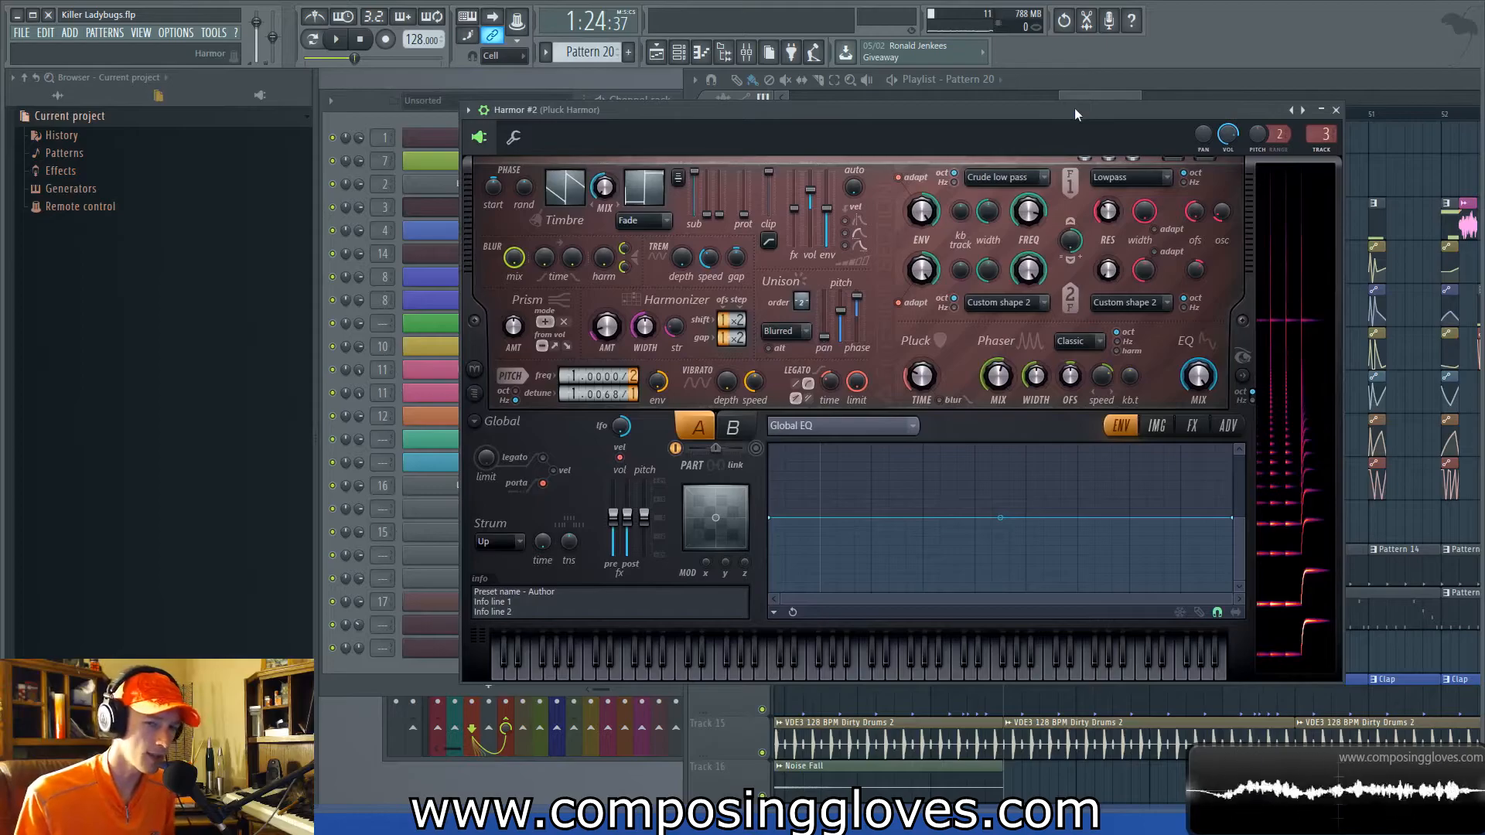